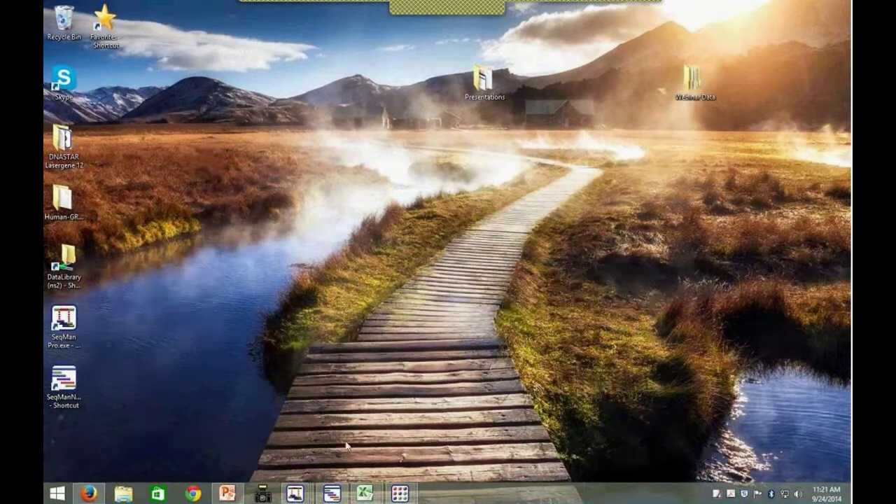
# Step: Switch to SeqMan NGen and start a new genome assembly project using the de novo assembly type
pyautogui.click(336, 496)
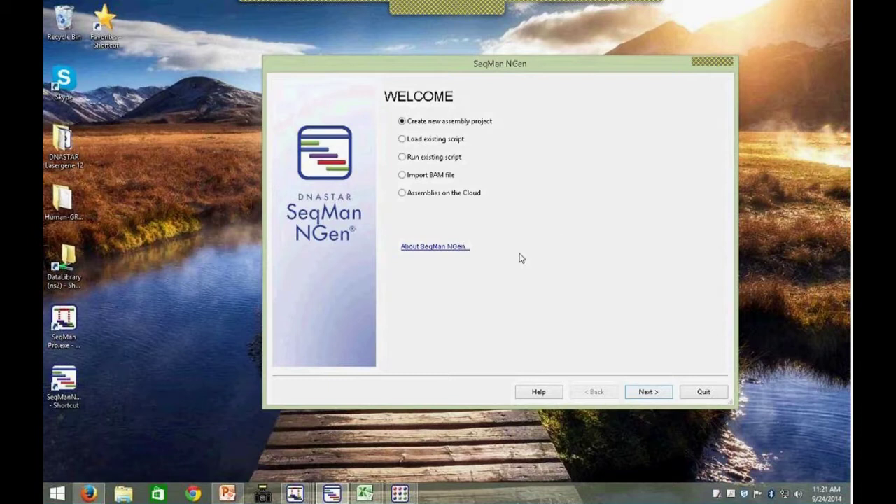
pyautogui.click(648, 394)
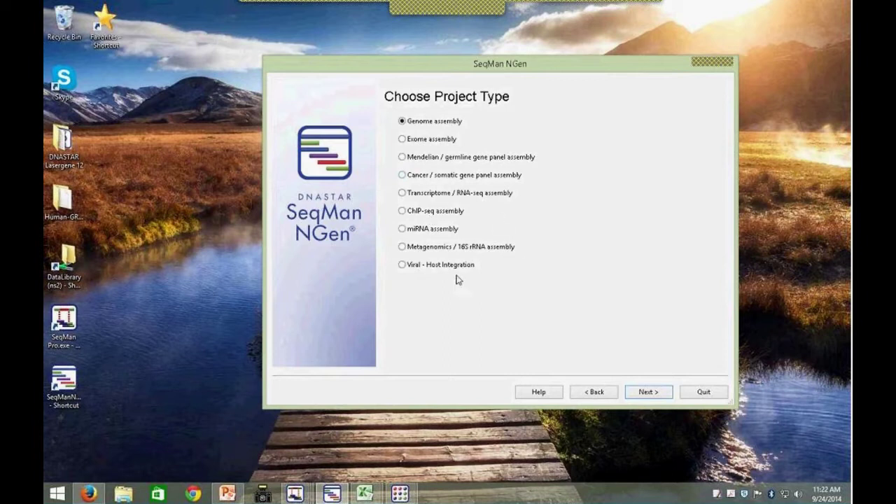
pyautogui.click(649, 394)
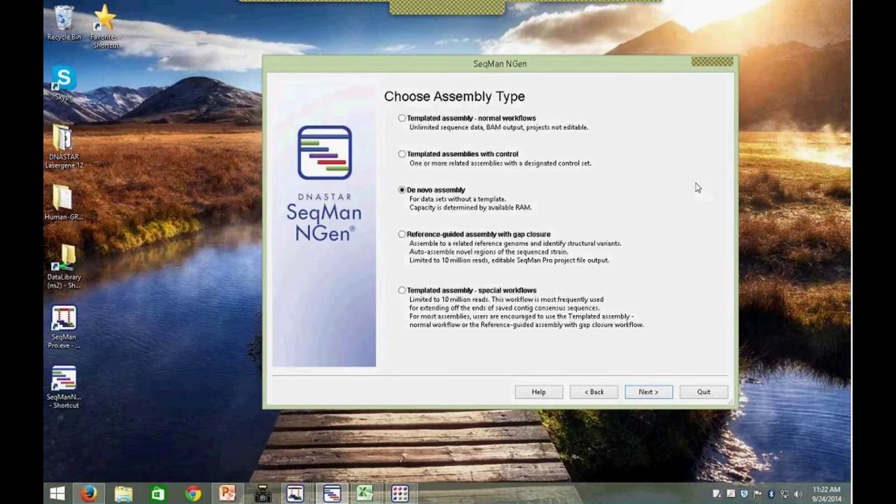
pyautogui.click(647, 392)
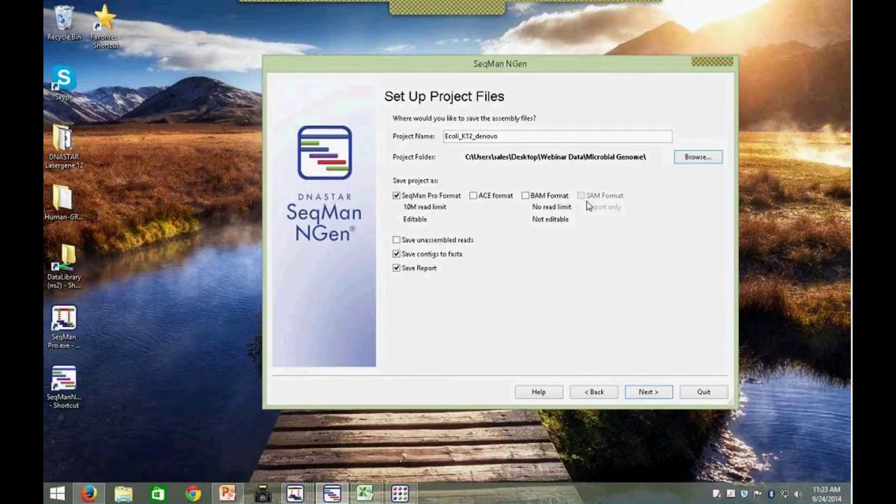
# Step: Turn off saving the report and contigs to fasta, keep the project name Ecoli_K12_denovo, and accept the project files setup
pyautogui.click(396, 268)
pyautogui.click(396, 254)
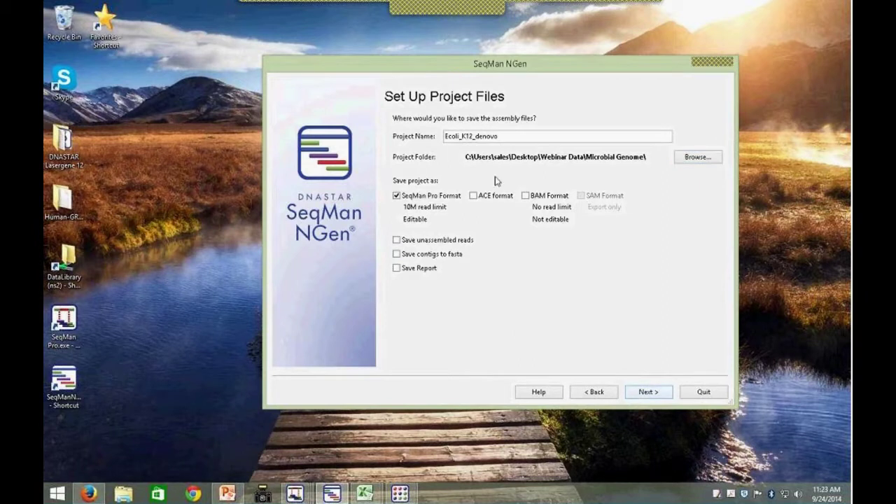
pyautogui.moveTo(506, 137); pyautogui.dragTo(446, 137)
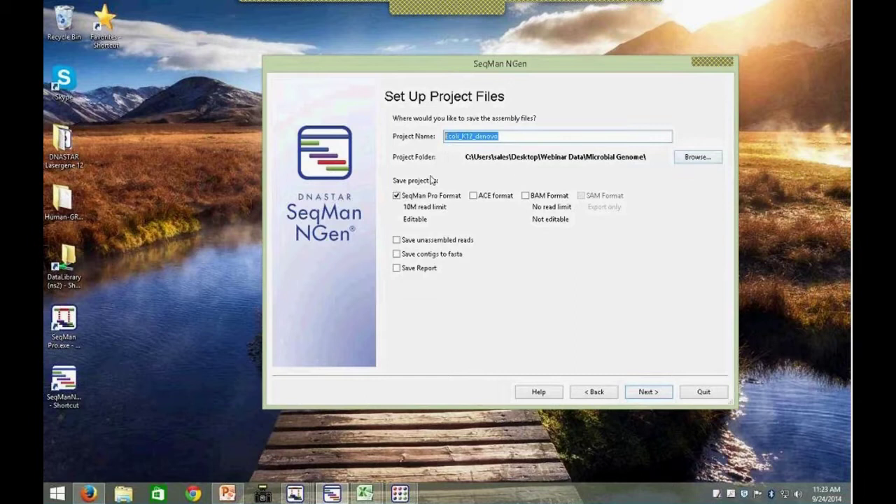
pyautogui.click(654, 394)
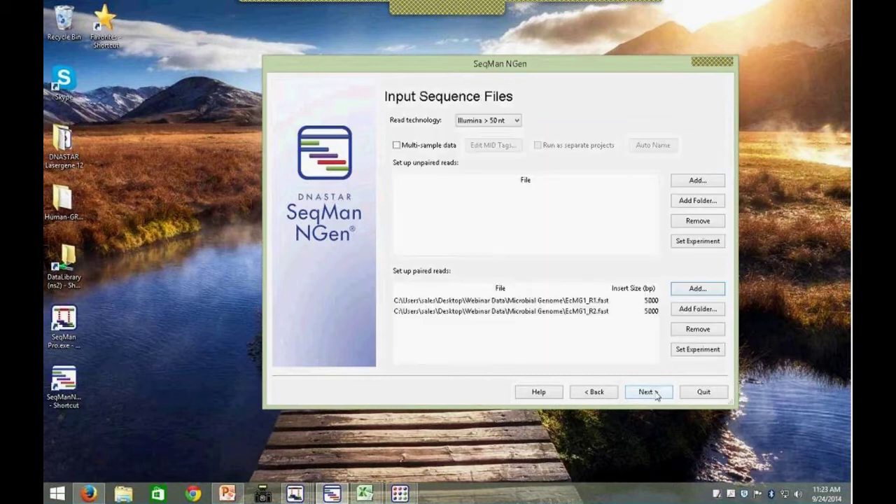
# Step: Keep the read technology at Illumina > 50 nt, check the two paired EcMG1 read files, and accept the input sequences
pyautogui.click(518, 122)
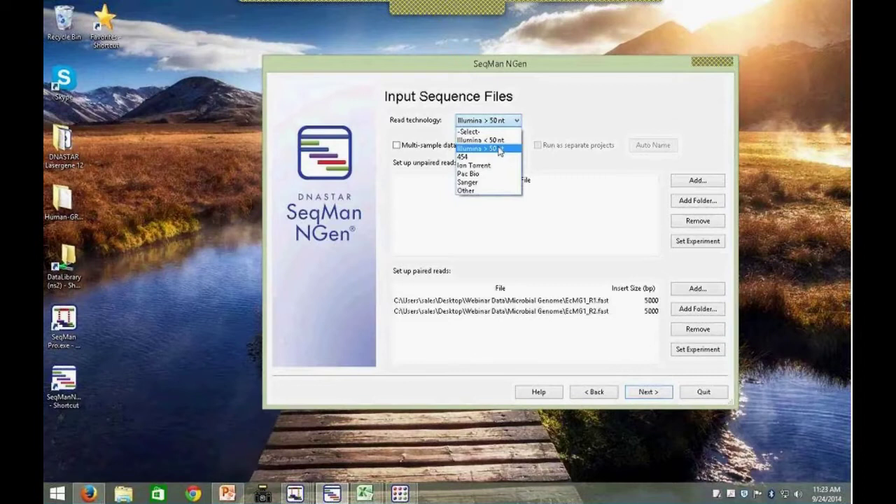
pyautogui.click(502, 149)
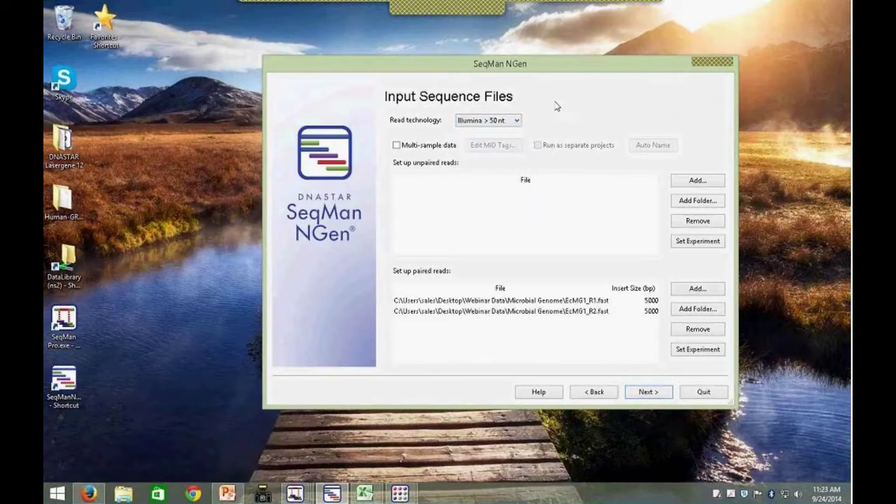
pyautogui.click(518, 303)
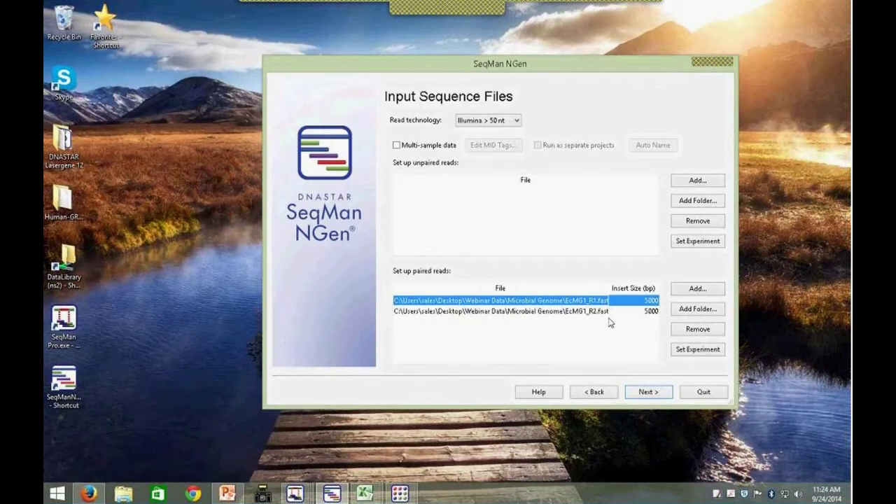
pyautogui.click(552, 312)
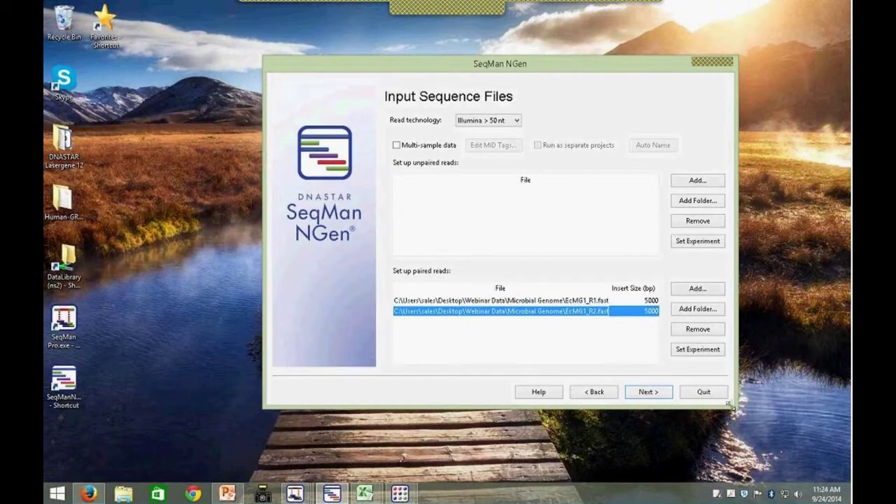
pyautogui.moveTo(734, 406); pyautogui.dragTo(785, 419)
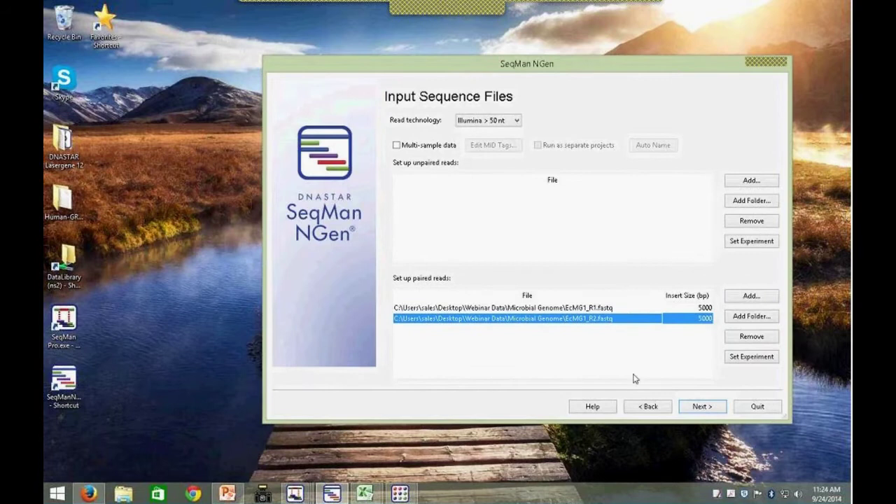
pyautogui.click(700, 408)
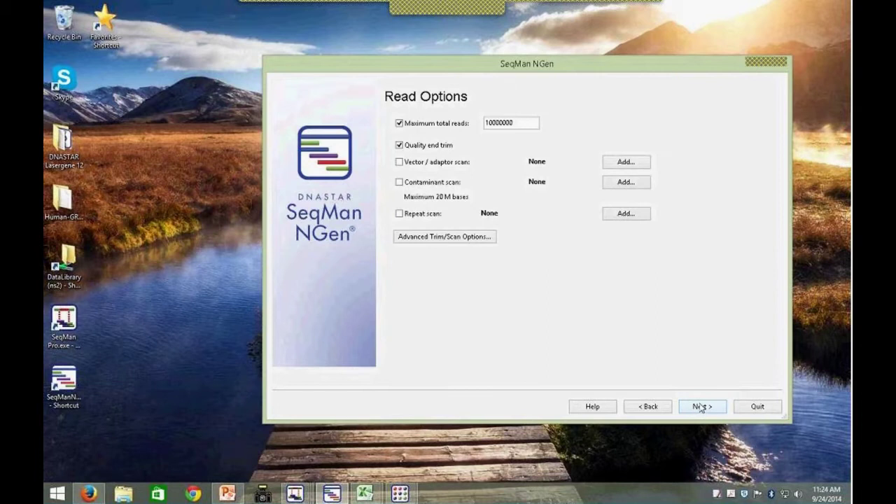
pyautogui.moveTo(474, 68); pyautogui.dragTo(436, 66)
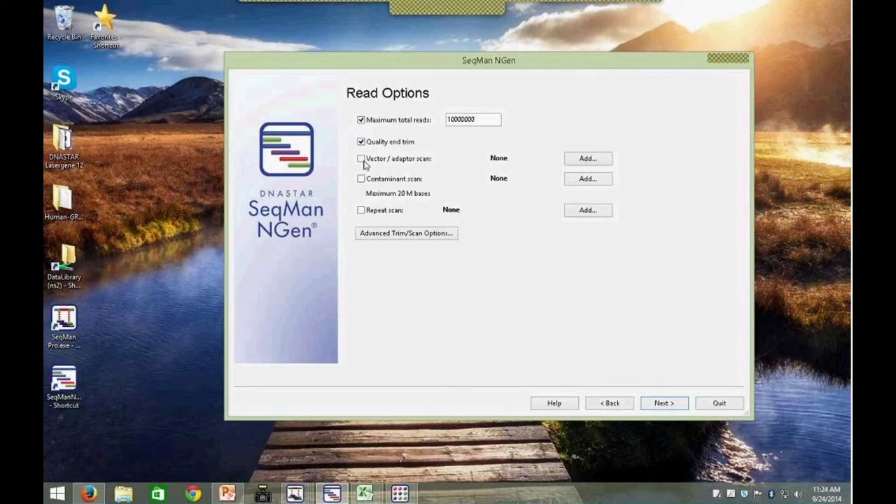
pyautogui.click(361, 159)
pyautogui.click(361, 179)
pyautogui.click(495, 119)
pyautogui.press('BackSpace')
pyautogui.press('BackSpace')
pyautogui.write('00')
pyautogui.click(361, 179)
pyautogui.click(361, 159)
# Step: Examine the advanced trim/scan options and their help page, leaving the settings as they are
pyautogui.click(385, 234)
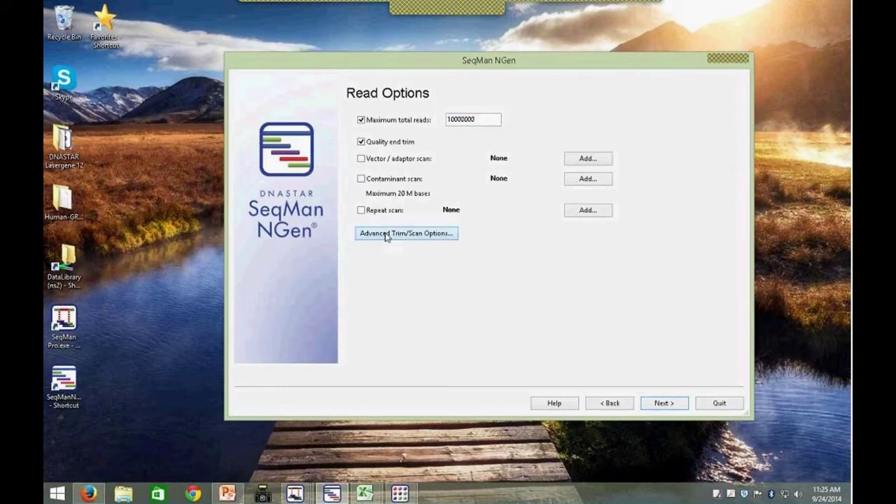
pyautogui.moveTo(592, 87); pyautogui.dragTo(276, 70)
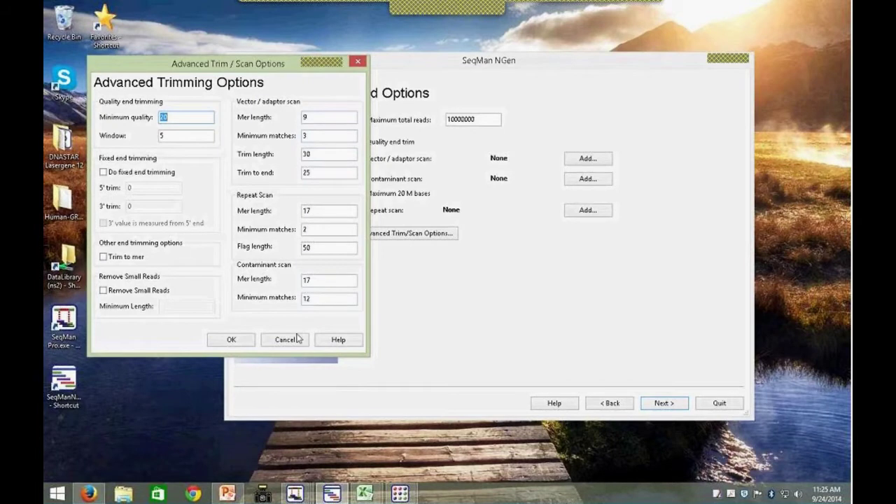
pyautogui.click(338, 341)
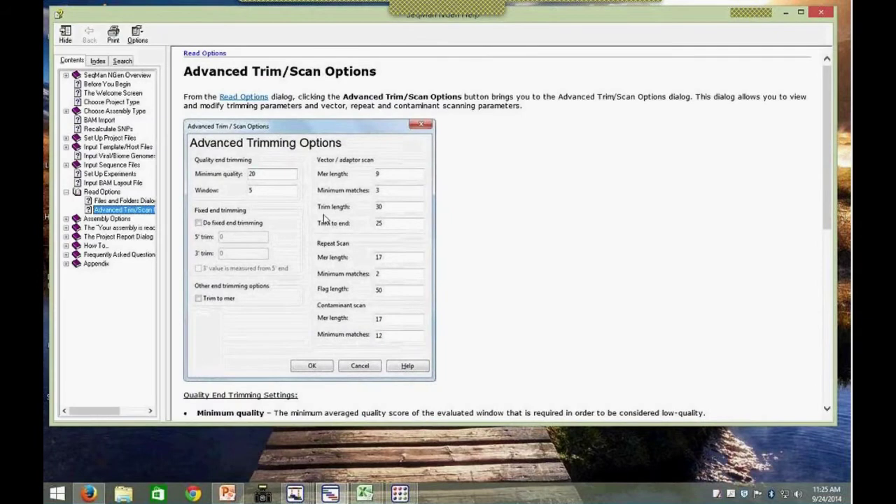
pyautogui.moveTo(828, 105); pyautogui.dragTo(799, 100)
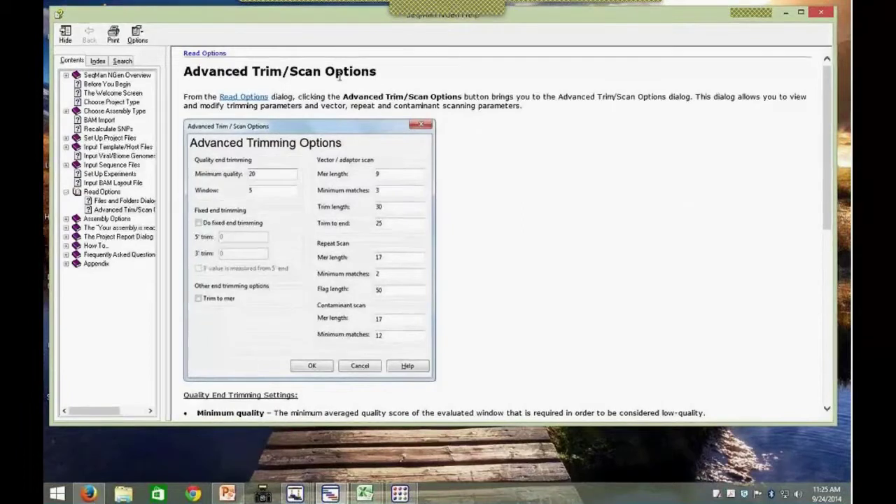
pyautogui.scroll(-8, 638, 271)
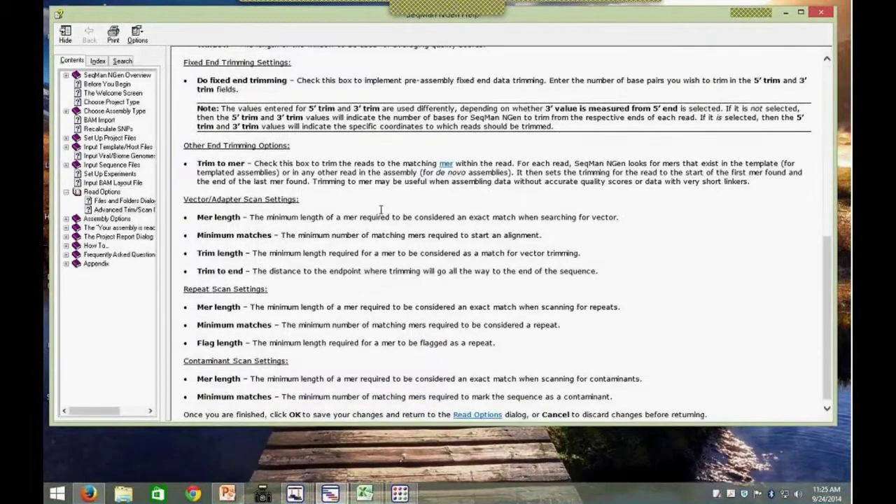
pyautogui.click(787, 13)
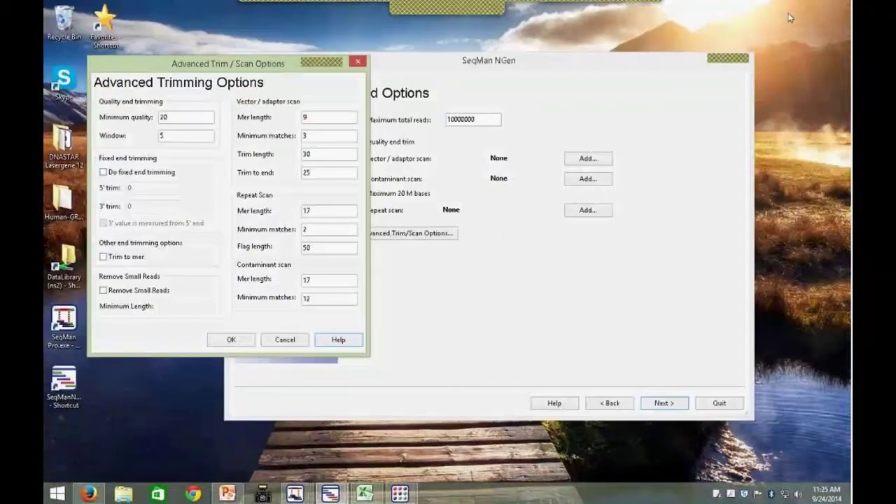
pyautogui.click(285, 340)
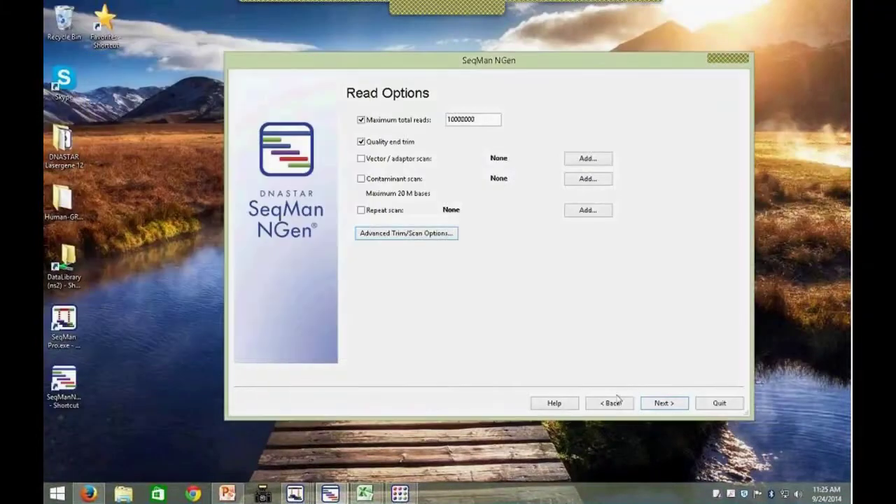
# Step: Continue to the assembly options and set the expected genome length to 4650000 nt
pyautogui.click(659, 406)
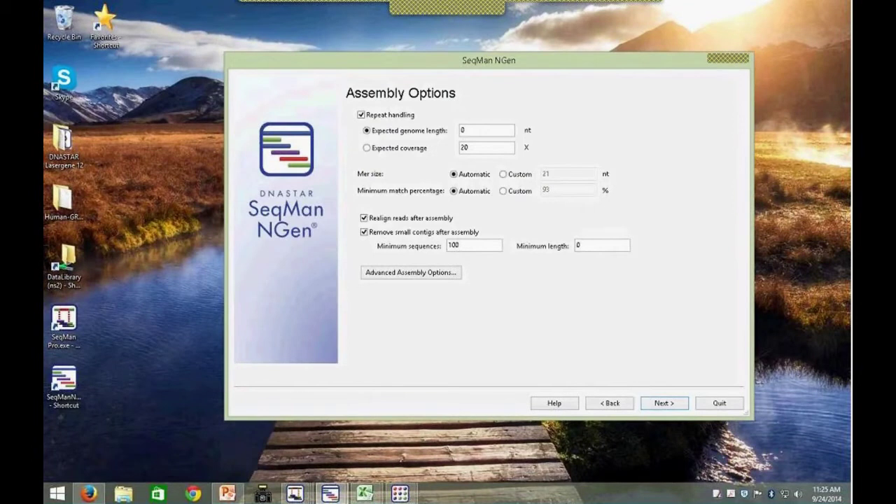
pyautogui.doubleClick(473, 130)
pyautogui.write('46500000')
pyautogui.press('BackSpace')
# Step: Switch the minimum match percentage to custom and try 95%, then 97%
pyautogui.click(503, 193)
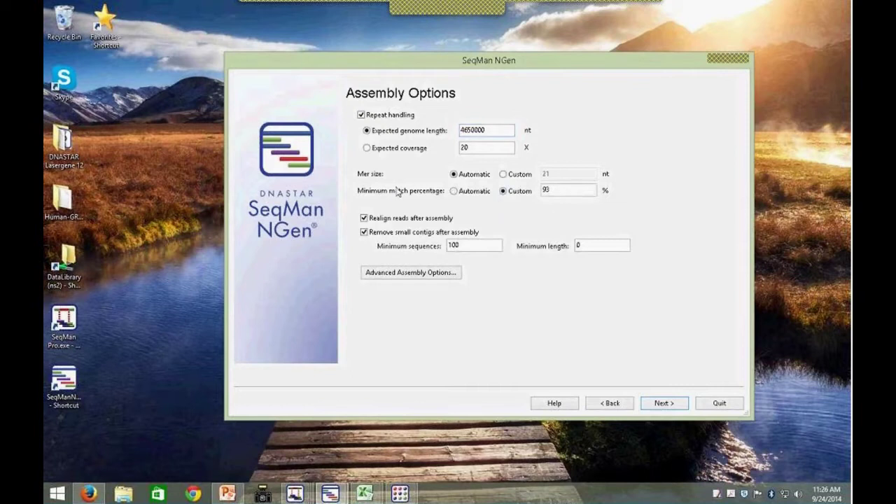
pyautogui.click(567, 191)
pyautogui.press('BackSpace')
pyautogui.write('5')
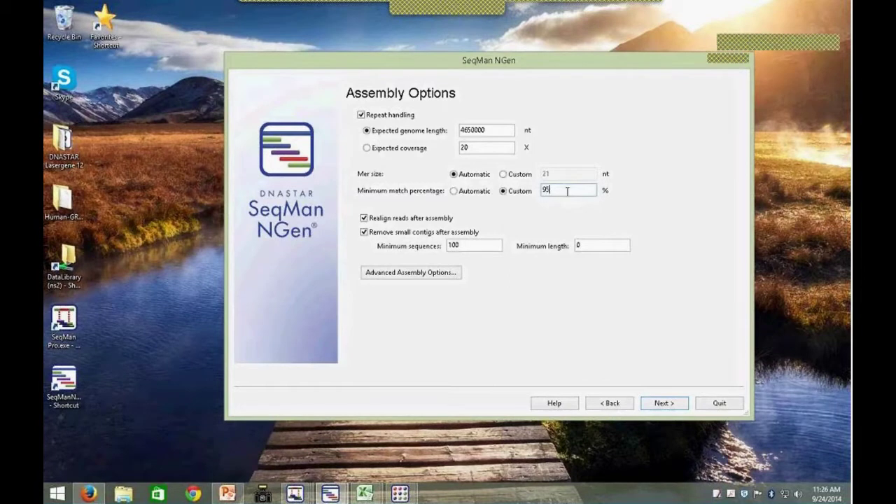
pyautogui.press('BackSpace')
pyautogui.write('7')
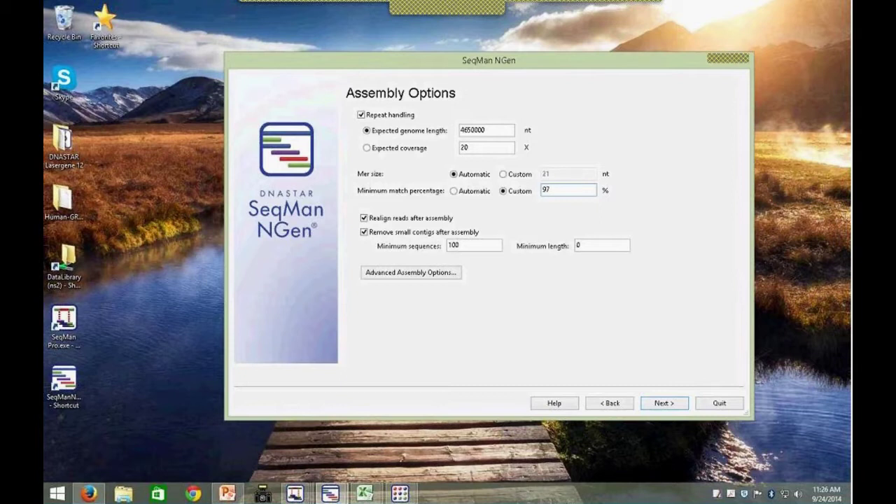
# Step: Try minimum match percentages of 85% and 80%, then set the value to 93%
pyautogui.press('BackSpace')
pyautogui.press('BackSpace')
pyautogui.write('85')
pyautogui.press('BackSpace')
pyautogui.write('0')
pyautogui.press('BackSpace')
pyautogui.press('BackSpace')
pyautogui.write('93')
# Step: Accept the advanced assembly options as they are and set the minimum length for removing small contigs to 250
pyautogui.click(408, 273)
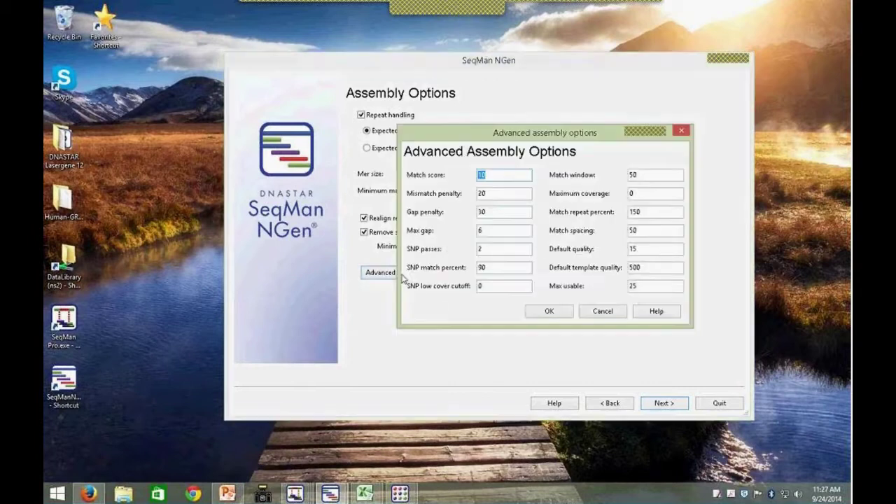
pyautogui.click(549, 311)
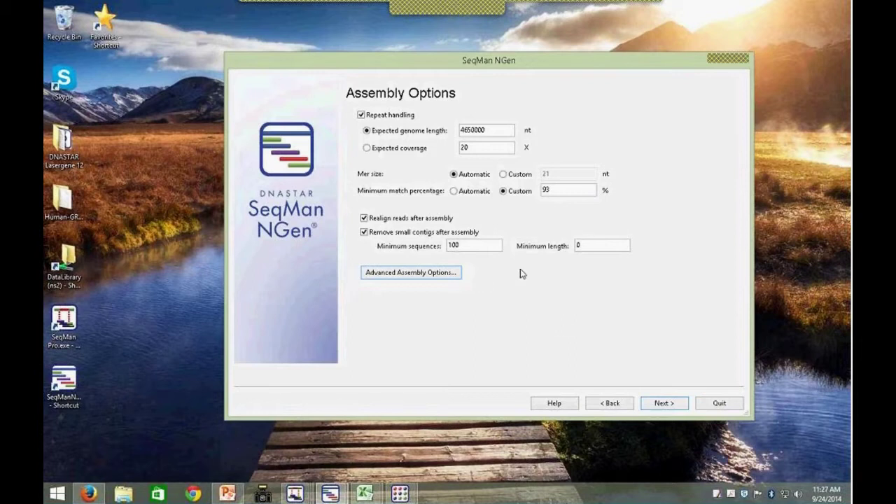
pyautogui.click(579, 246)
pyautogui.doubleClick(579, 246)
pyautogui.write('250')
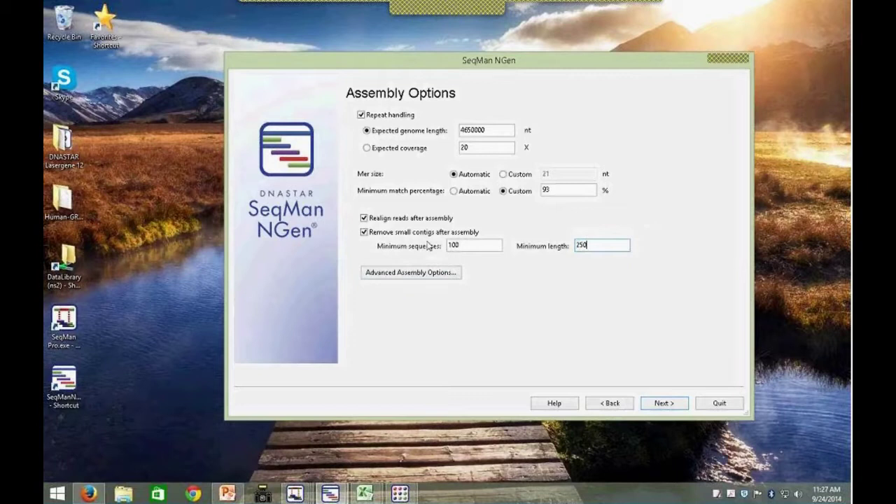
# Step: Proceed to the generated assembly script and review its reads, control parameters and actions
pyautogui.click(645, 406)
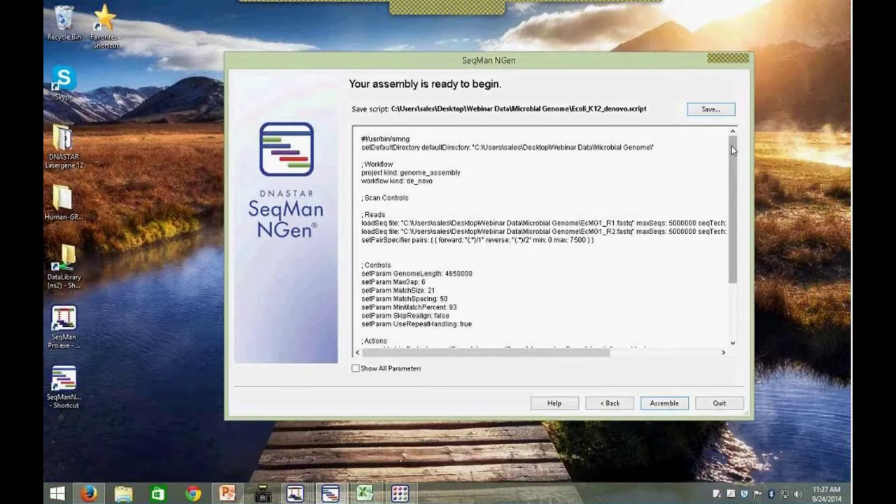
pyautogui.moveTo(734, 150); pyautogui.dragTo(730, 204)
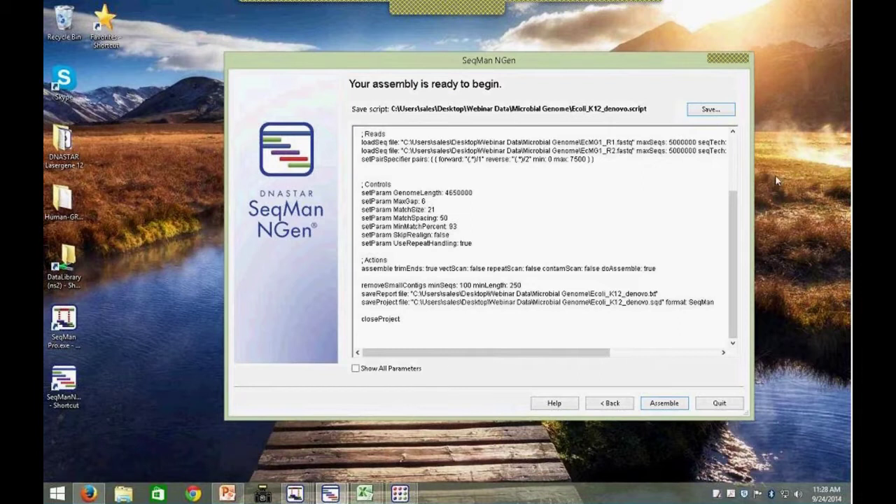
pyautogui.moveTo(728, 205); pyautogui.dragTo(732, 152)
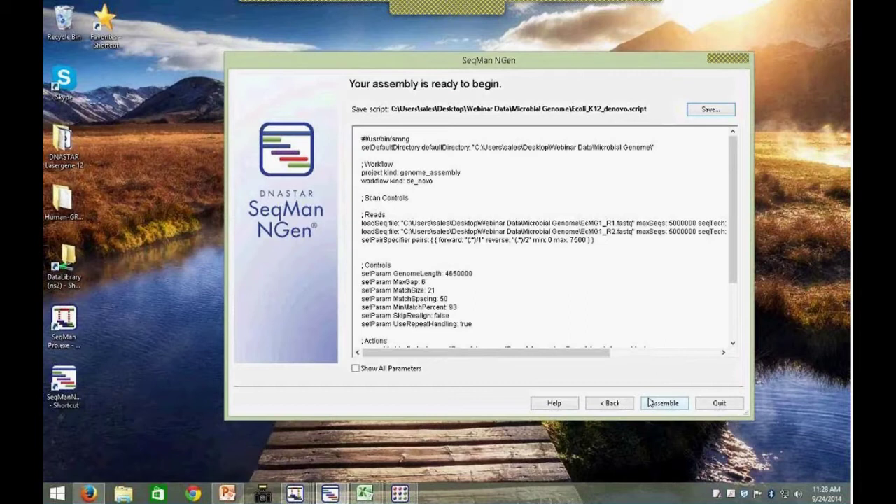
# Step: Return through the assembly setup pages to the project type selection without starting the assembly
pyautogui.click(607, 406)
pyautogui.click(608, 406)
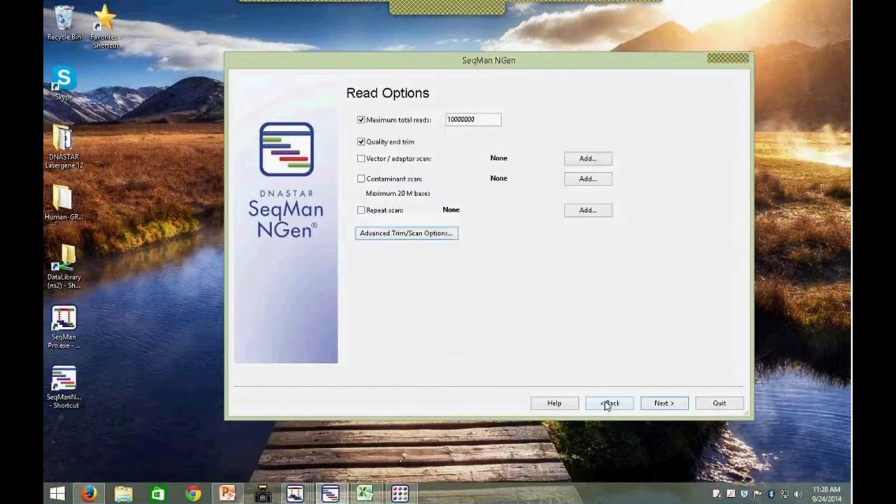
pyautogui.click(607, 406)
pyautogui.click(608, 407)
pyautogui.click(607, 406)
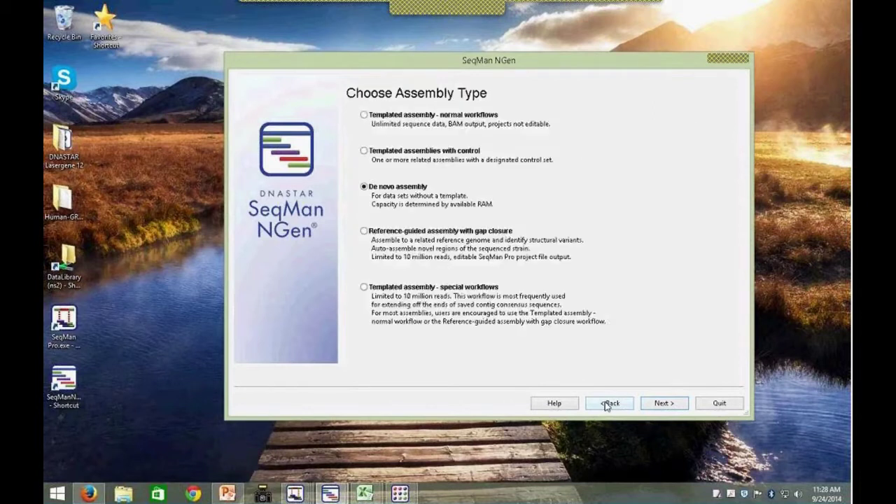
pyautogui.click(607, 406)
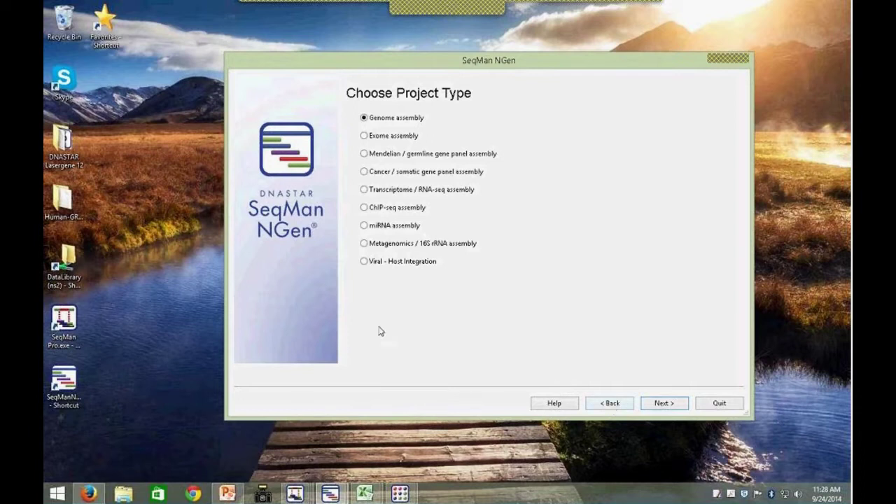
pyautogui.moveTo(331, 495)
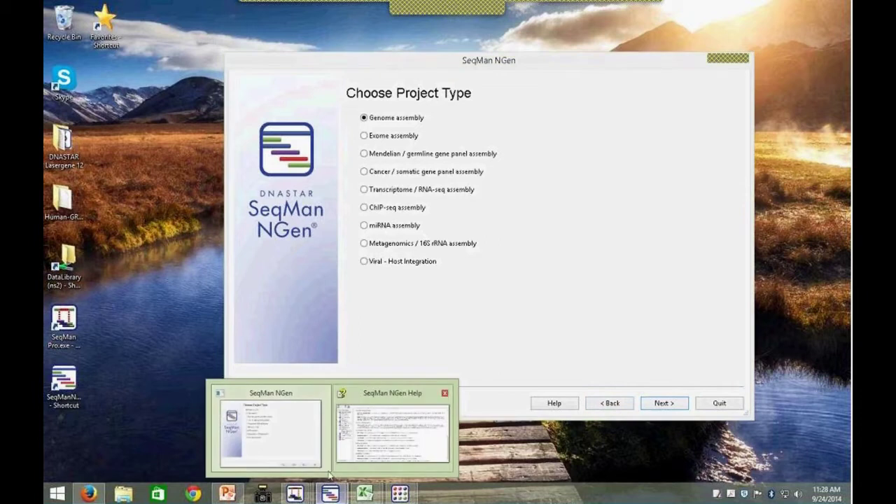
# Step: Switch to the SeqMan Pro project Nextera_EcMG1_denovo.sqd, then collapse and re-expand the contig list of Scaffold 100
pyautogui.moveTo(296, 496)
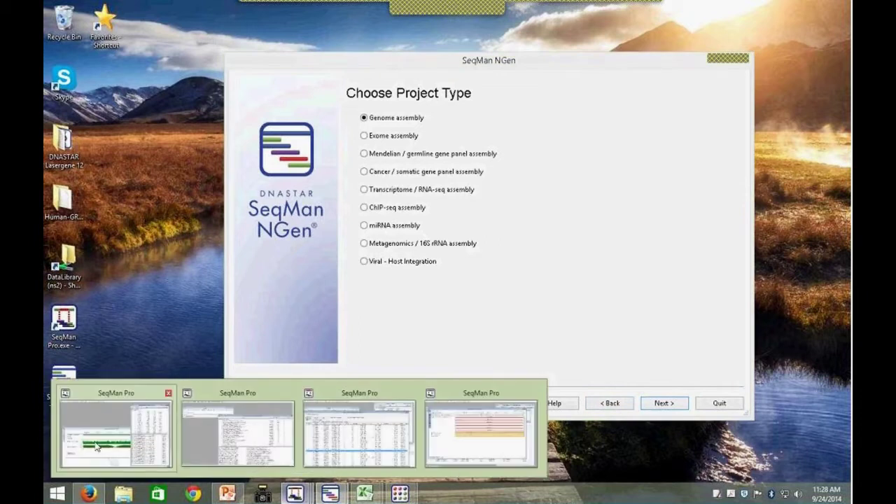
pyautogui.click(235, 385)
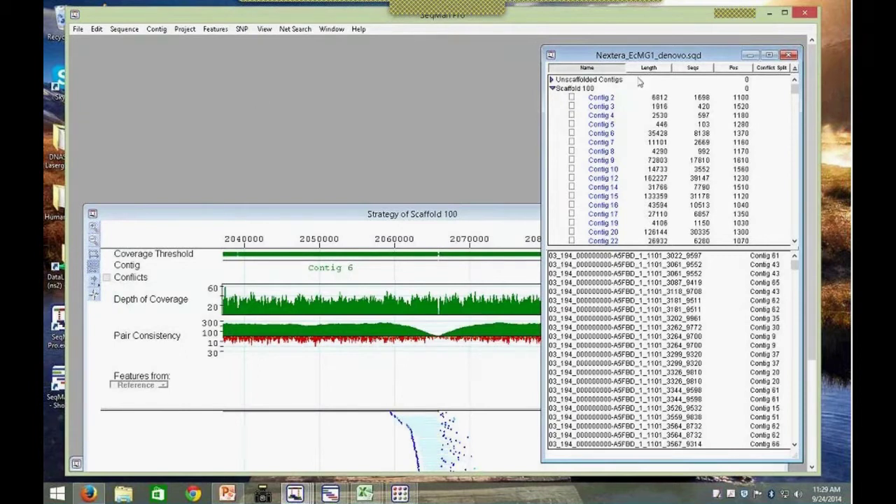
pyautogui.click(706, 54)
pyautogui.moveTo(706, 55); pyautogui.dragTo(701, 49)
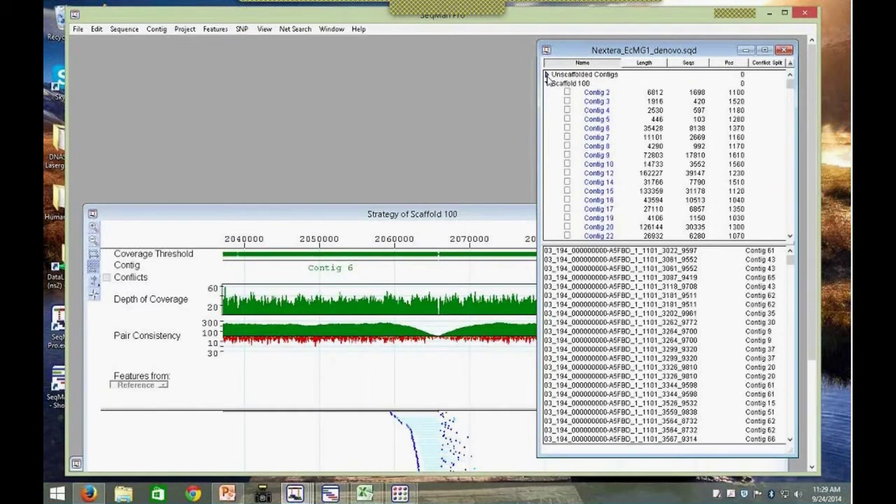
pyautogui.click(547, 84)
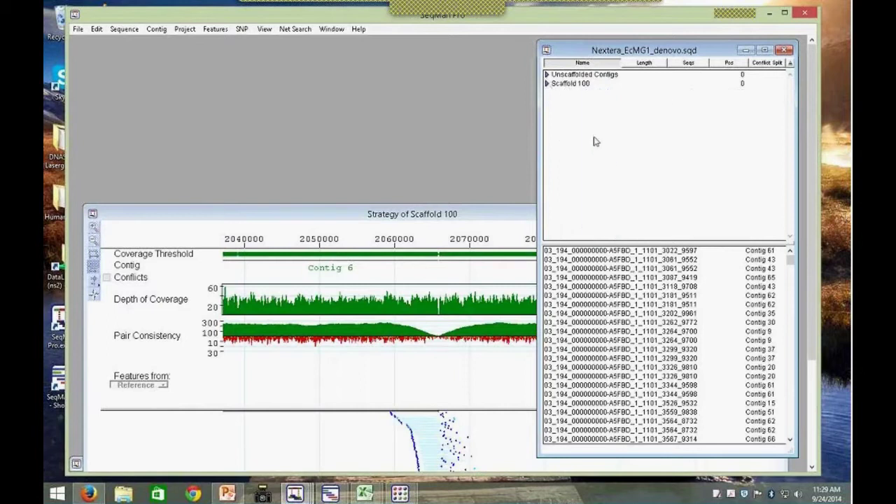
pyautogui.click(548, 83)
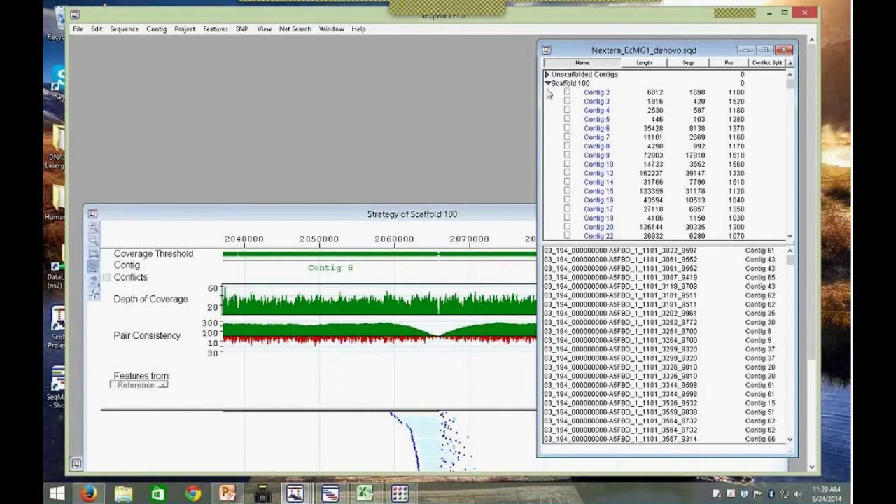
# Step: Sort the contigs of Scaffold 100 by length from longest to shortest and look through the shorter ones
pyautogui.click(651, 63)
pyautogui.click(651, 64)
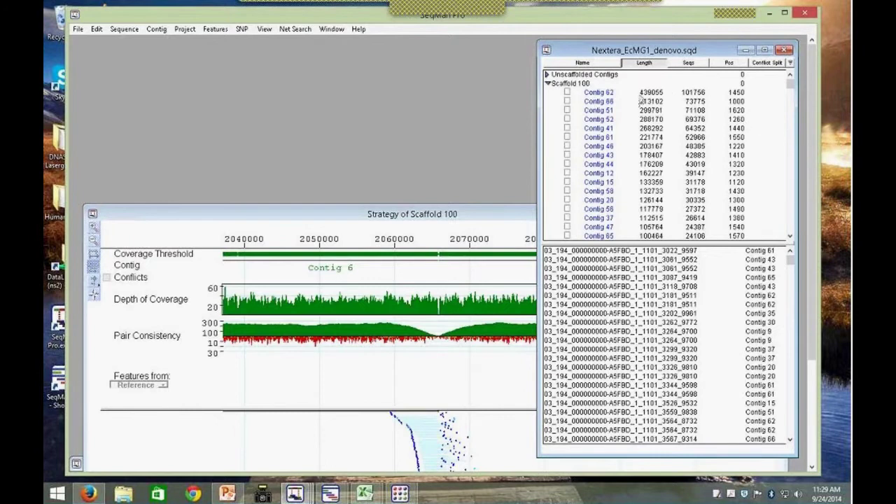
pyautogui.scroll(-5, 659, 172)
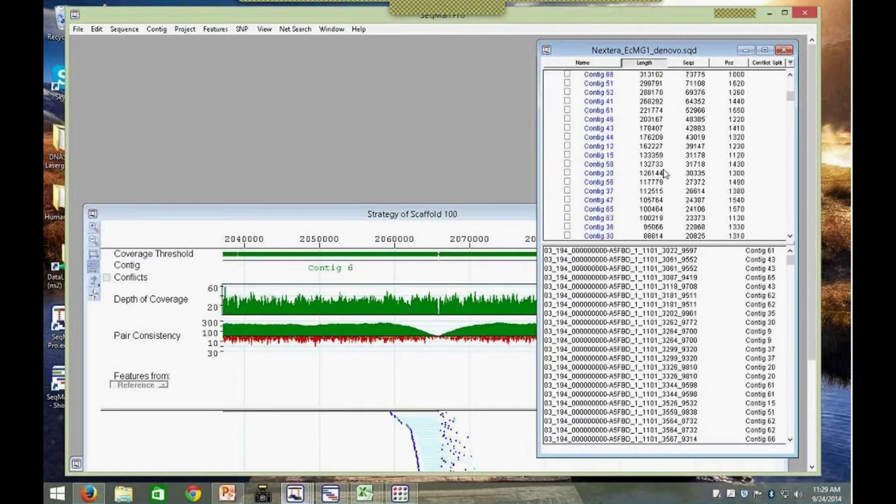
pyautogui.scroll(-4, 660, 173)
# Step: Open the alignment of Contig 22 in an enlarged window and check the options for saving its consensus
pyautogui.doubleClick(658, 165)
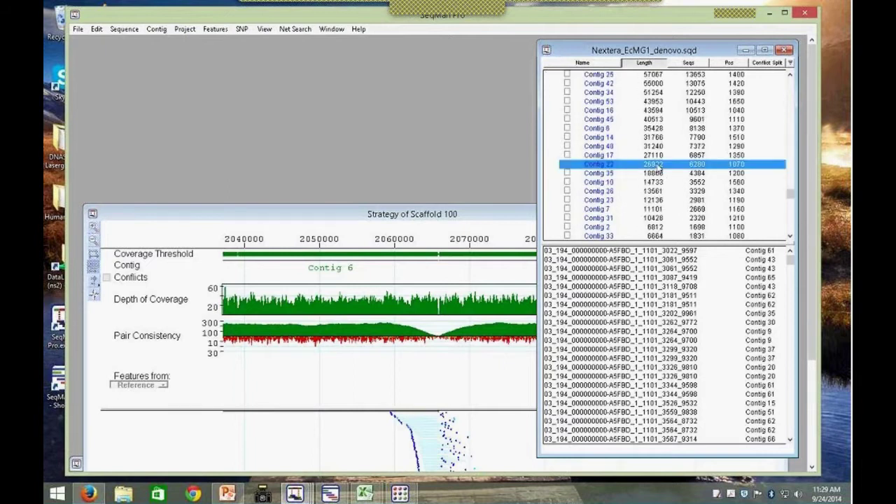
pyautogui.moveTo(459, 434); pyautogui.dragTo(773, 443)
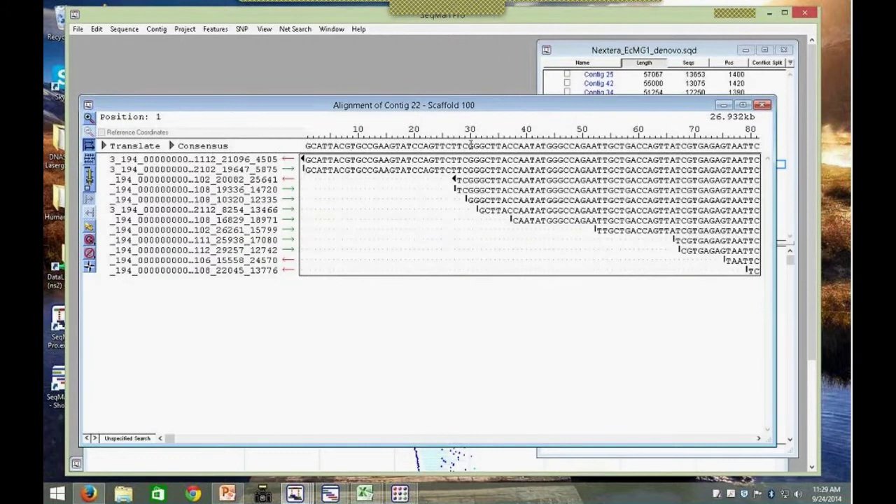
pyautogui.click(161, 28)
pyautogui.moveTo(210, 343)
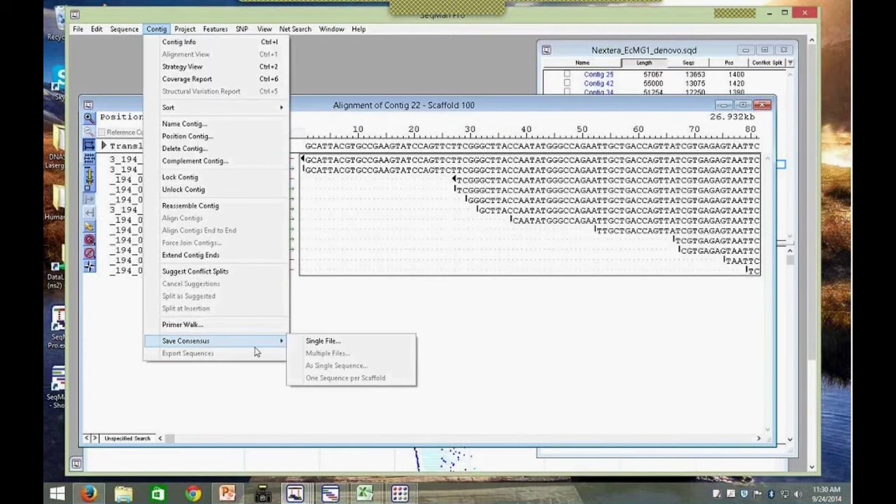
pyautogui.click(511, 316)
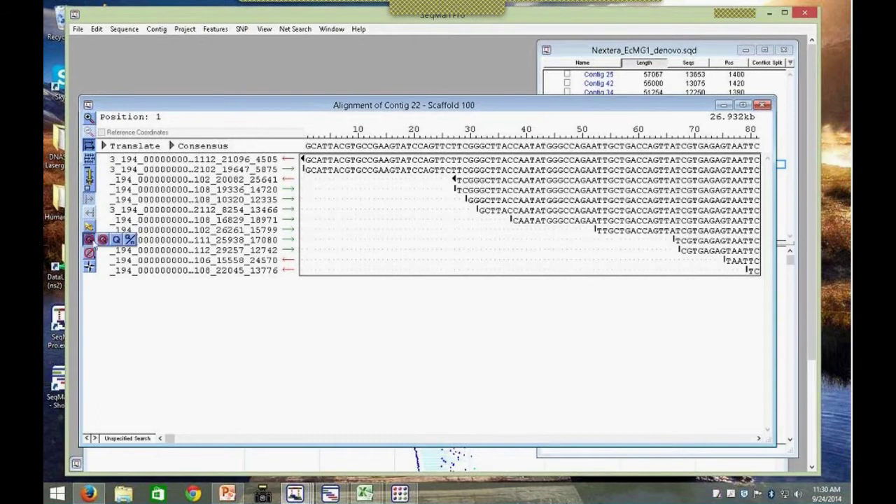
# Step: Display the base quality scores at the start of the Contig 22 alignment, then return to the plain base display
pyautogui.click(90, 240)
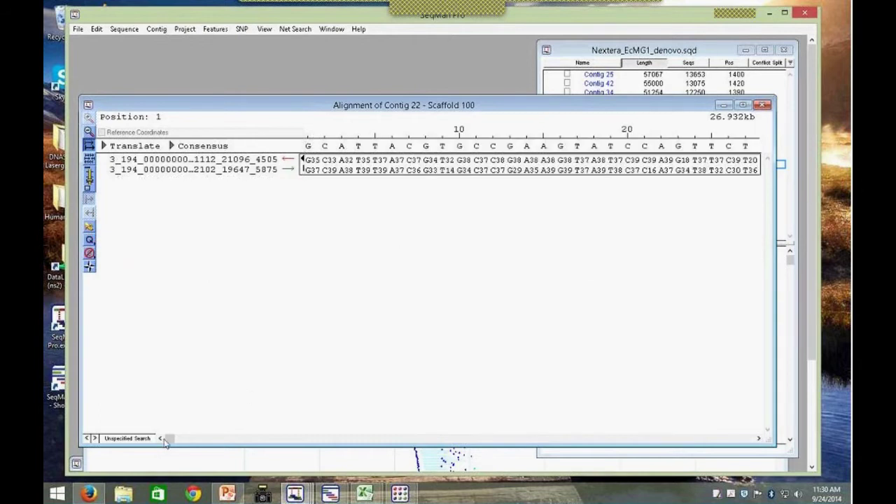
pyautogui.moveTo(168, 438); pyautogui.dragTo(169, 440)
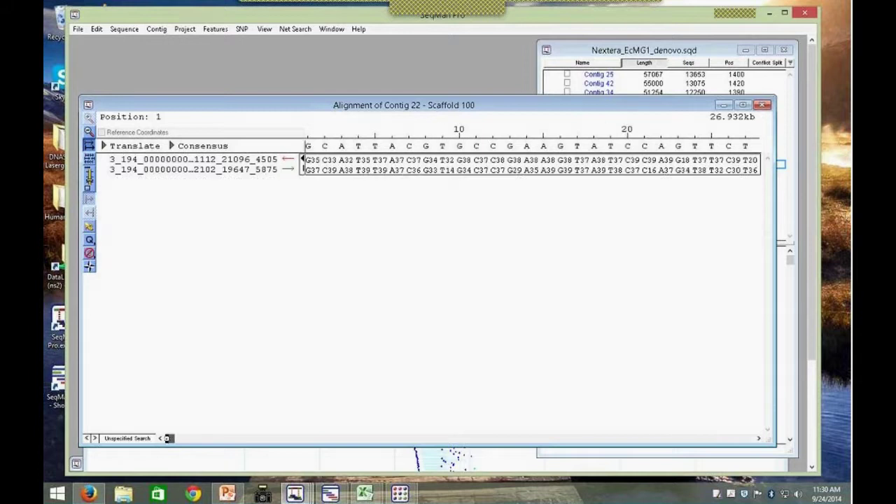
pyautogui.click(90, 240)
pyautogui.click(112, 242)
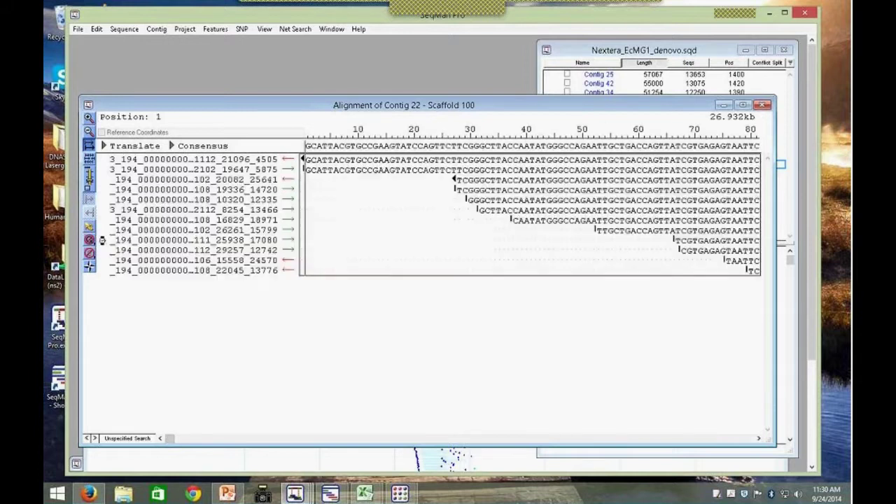
# Step: Restore trimmed bases at the start of the third and first reads in the Contig 22 alignment
pyautogui.click(455, 179)
pyautogui.moveTo(454, 179); pyautogui.dragTo(411, 179)
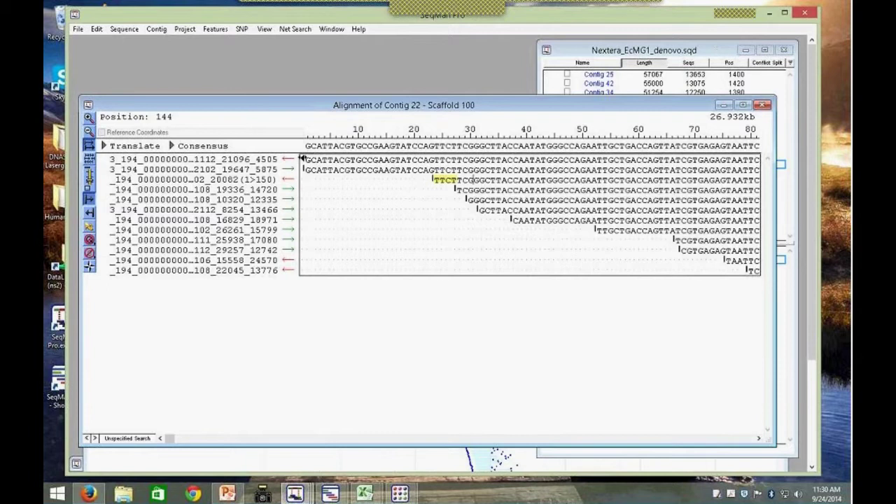
pyautogui.moveTo(301, 159); pyautogui.dragTo(294, 159)
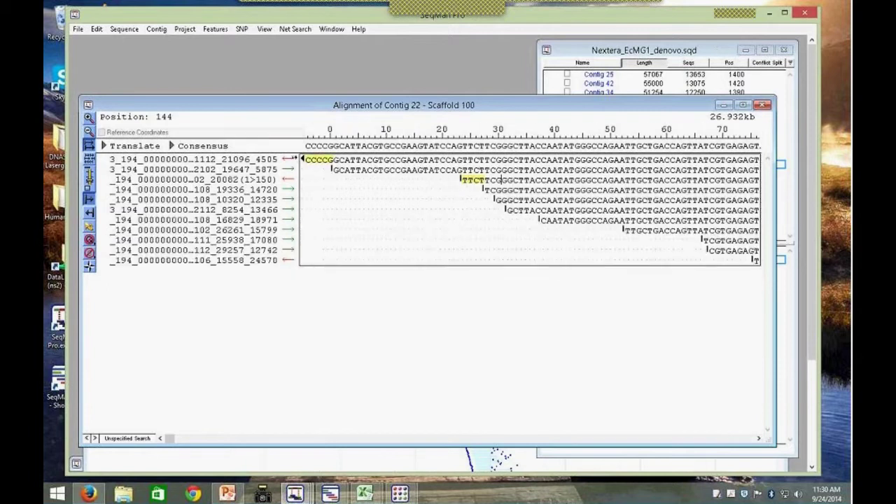
# Step: With quality scores displayed, extend the trimmed end of read 2112_8254_13466 near position 187 by two bases, then hide the scores again
pyautogui.click(175, 437)
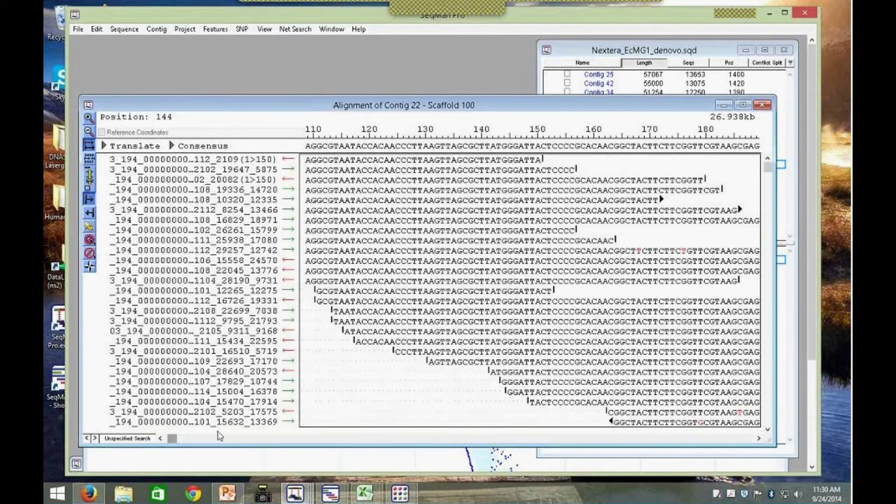
pyautogui.click(758, 438)
pyautogui.click(758, 438)
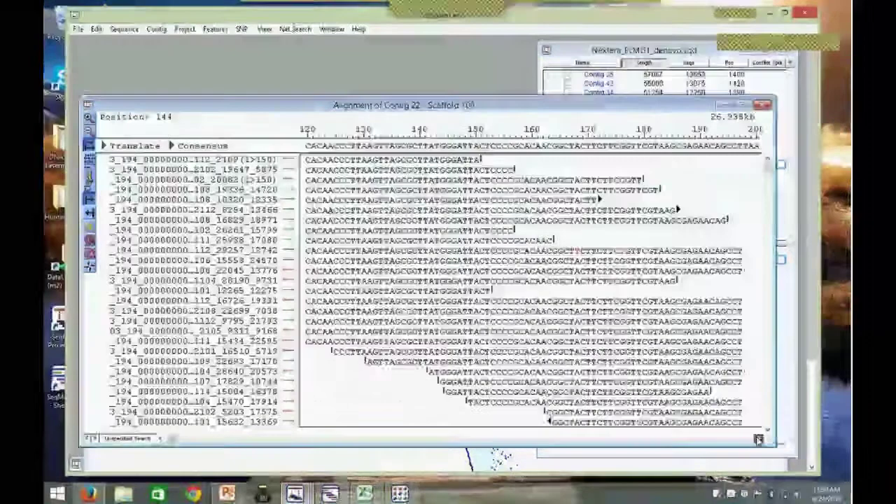
pyautogui.click(90, 240)
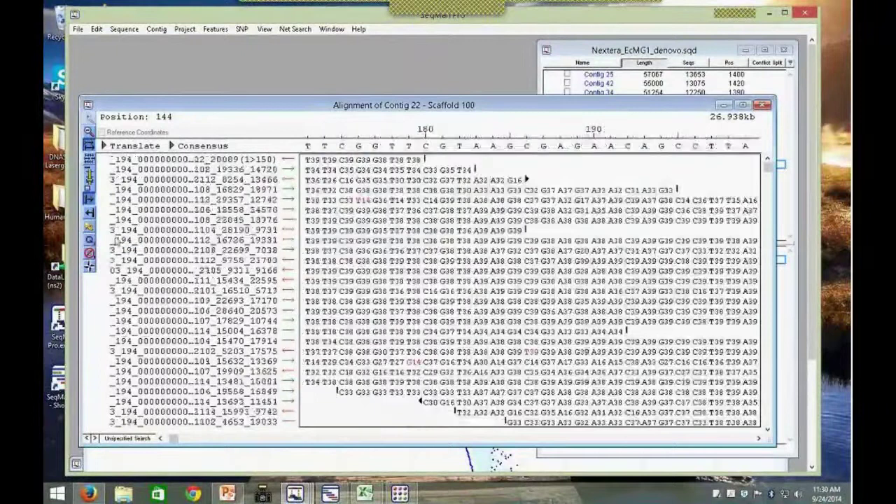
pyautogui.click(507, 180)
pyautogui.moveTo(526, 180); pyautogui.dragTo(684, 182)
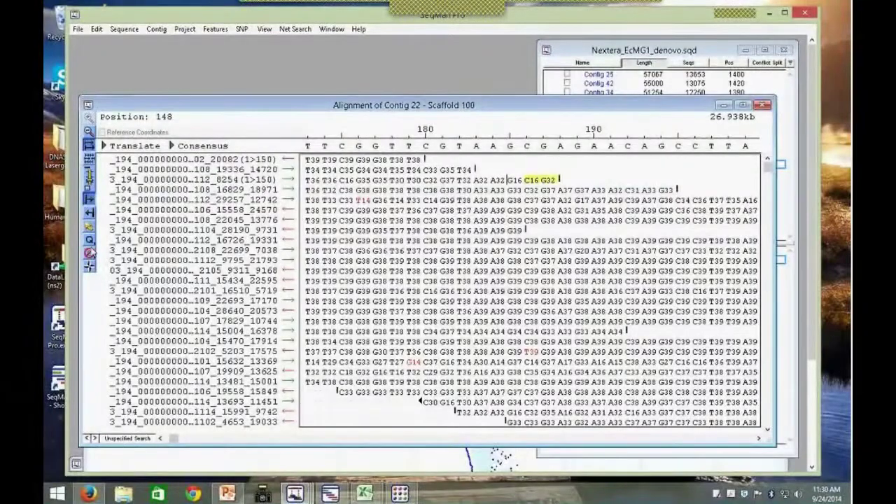
pyautogui.click(90, 240)
pyautogui.click(103, 240)
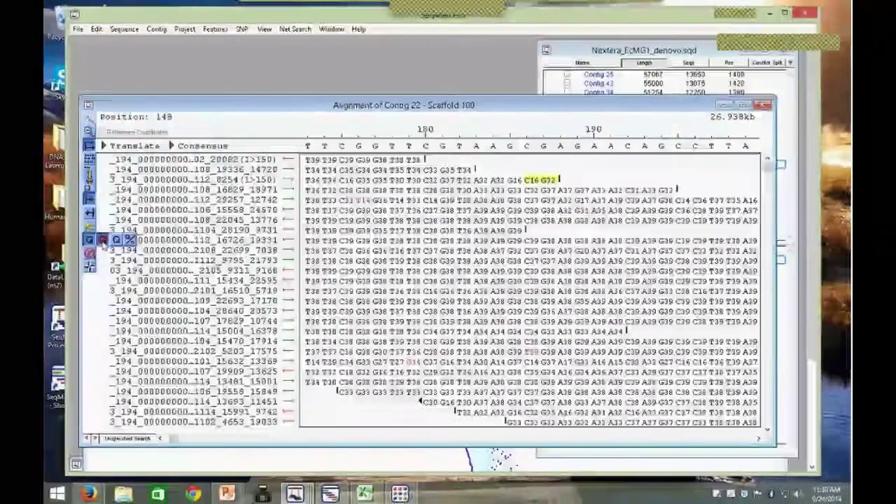
# Step: Delete the first 25 bases of the Contig 22 consensus and insert a T at position 5
pyautogui.moveTo(173, 439); pyautogui.dragTo(167, 438)
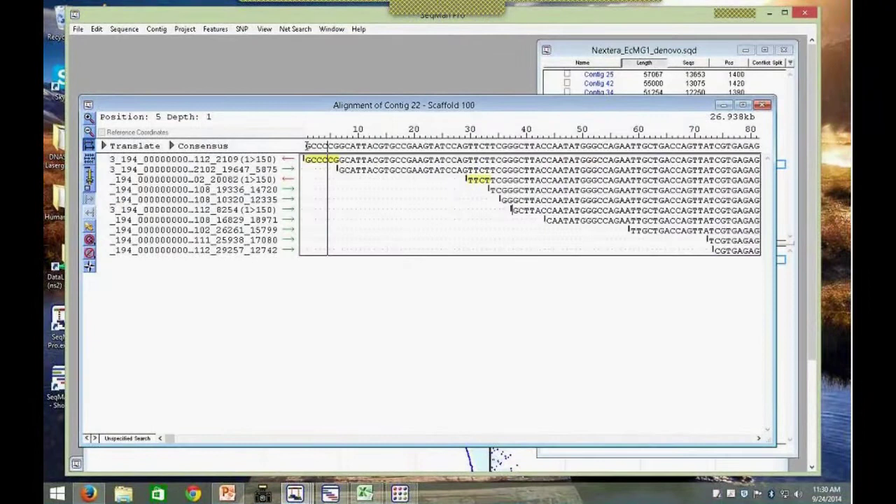
pyautogui.moveTo(307, 146); pyautogui.dragTo(445, 146)
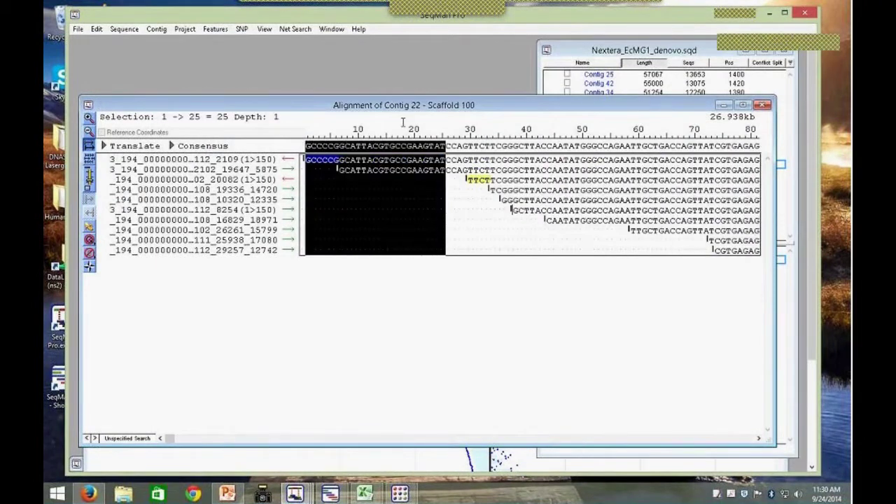
pyautogui.press('Delete')
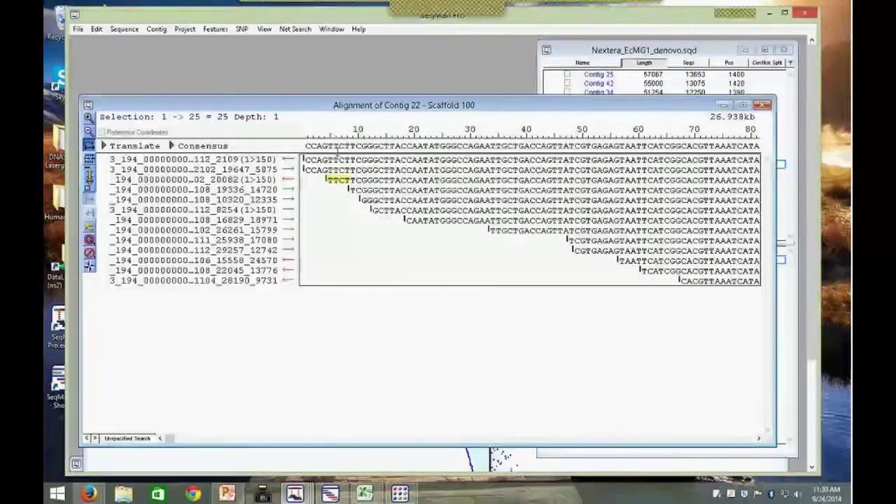
pyautogui.click(328, 145)
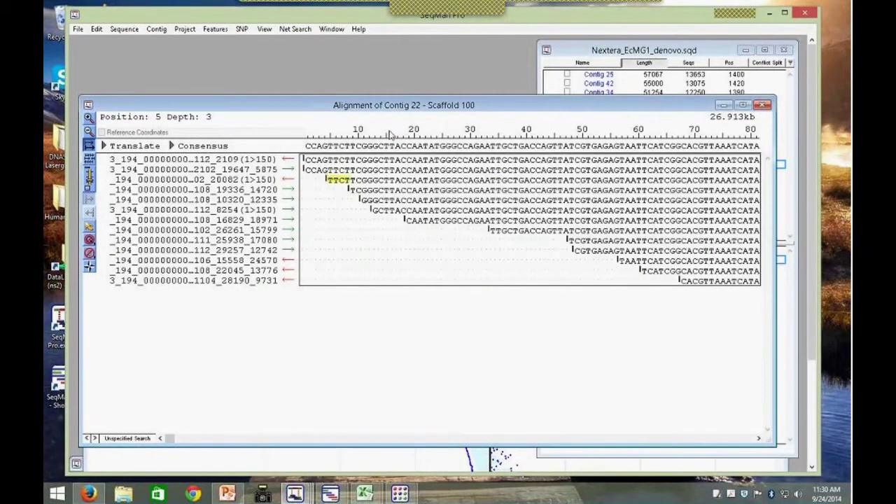
pyautogui.write('t')
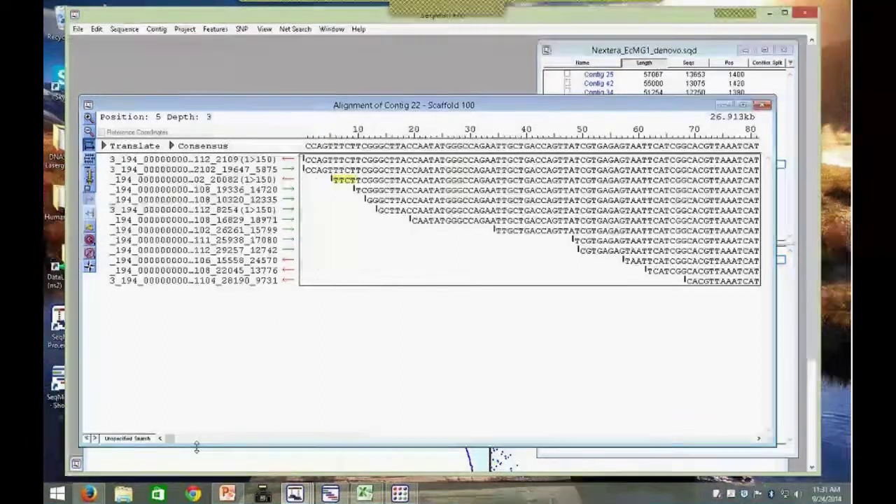
# Step: Place the cursor at position 2601 of the Contig 22 alignment and review the available contig operations, including splitting
pyautogui.moveTo(171, 439); pyautogui.dragTo(224, 439)
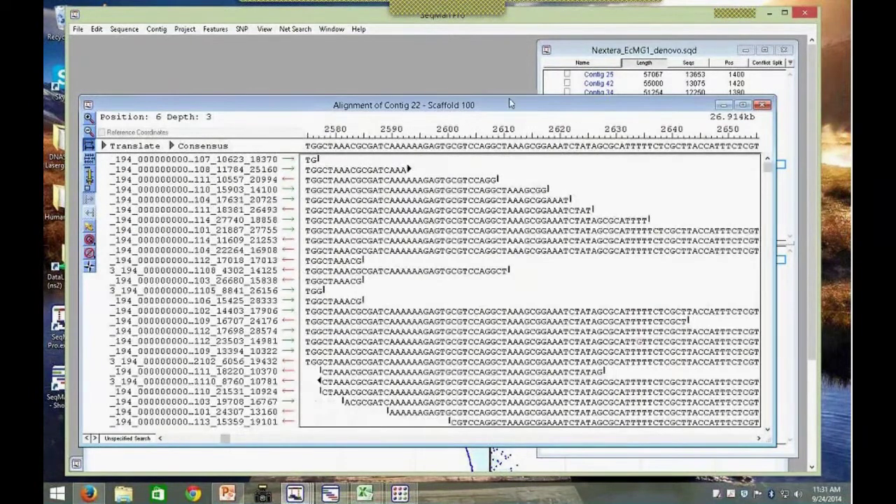
pyautogui.moveTo(511, 105); pyautogui.dragTo(506, 74)
pyautogui.click(444, 114)
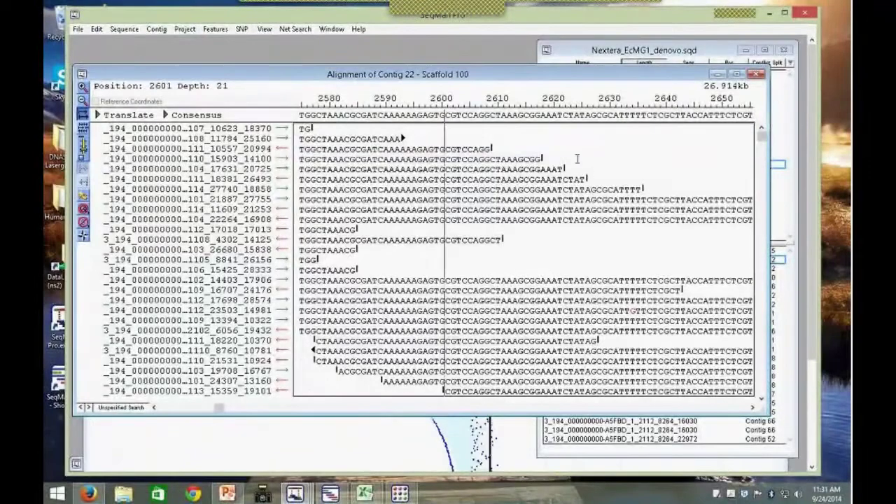
pyautogui.click(156, 31)
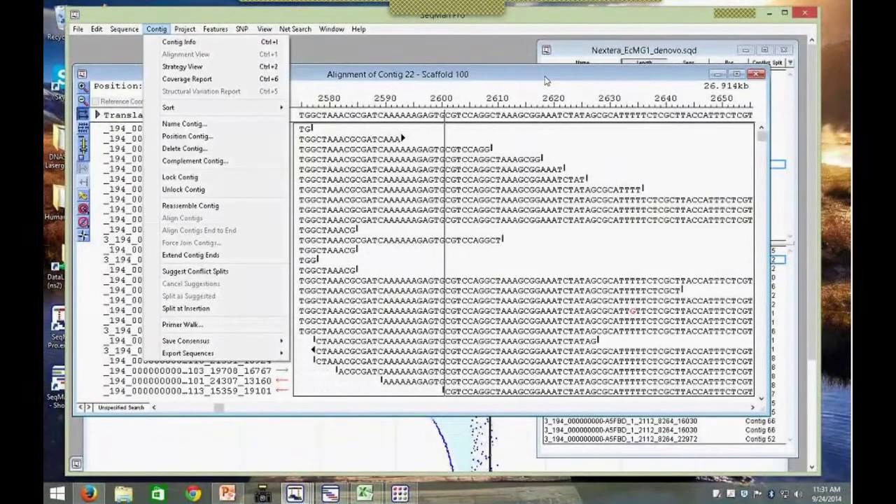
pyautogui.click(516, 79)
pyautogui.moveTo(516, 79); pyautogui.dragTo(520, 99)
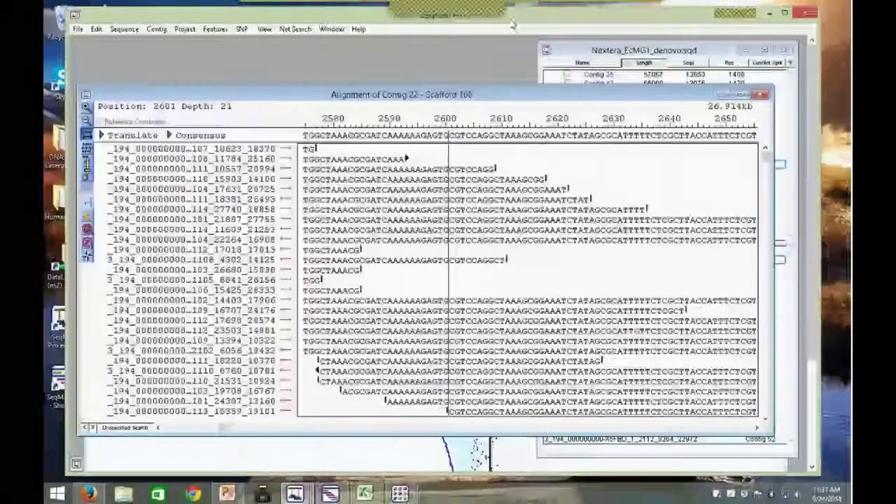
pyautogui.click(157, 30)
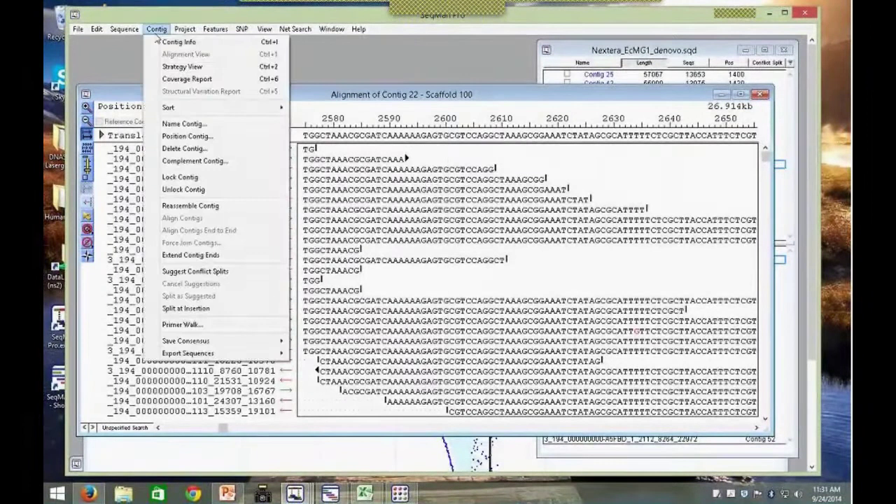
pyautogui.click(404, 49)
pyautogui.moveTo(532, 94); pyautogui.dragTo(539, 111)
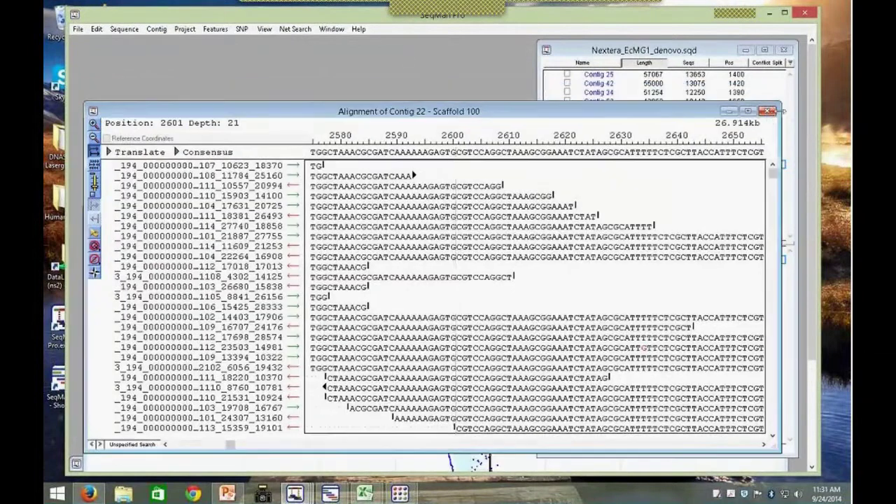
# Step: Close the Contig 22 alignment and bring up the confirmation for ordering all unlocked contigs without running it
pyautogui.click(768, 110)
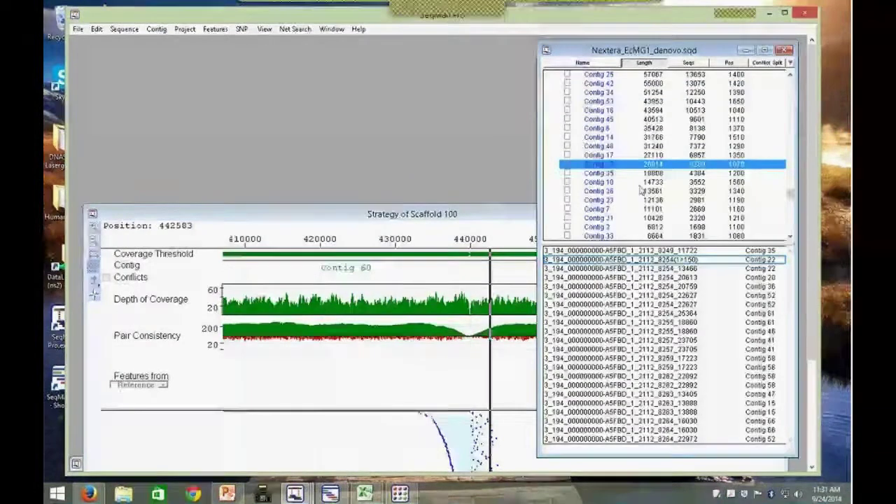
pyautogui.click(187, 29)
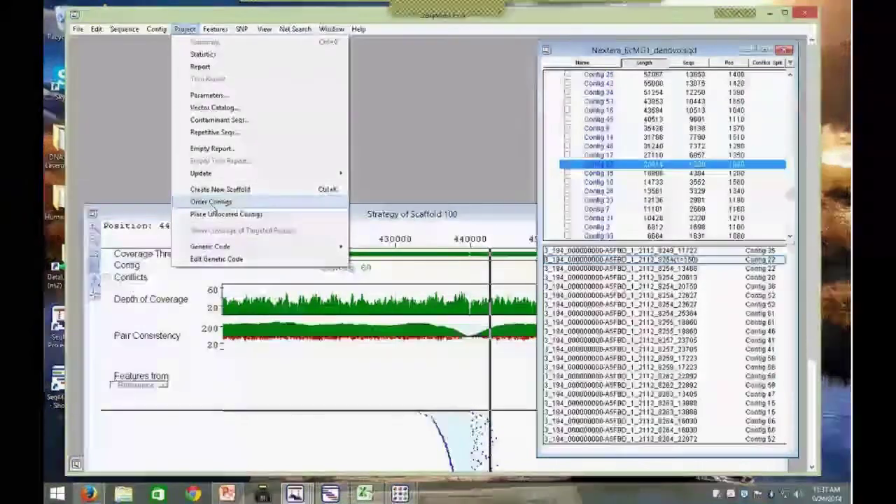
pyautogui.click(211, 202)
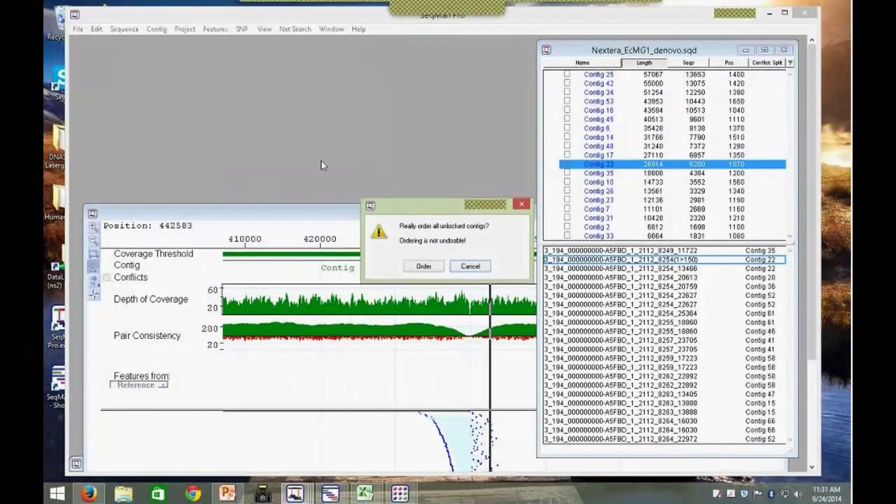
pyautogui.click(476, 269)
# Step: Open the project report and examine the assembly totals, highlighting the contig count, contig N50 and average coverage
pyautogui.click(185, 29)
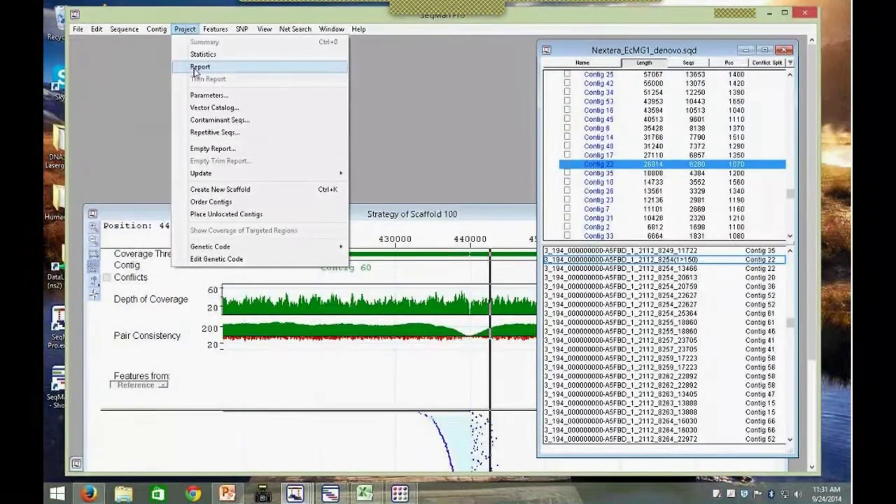
pyautogui.click(195, 69)
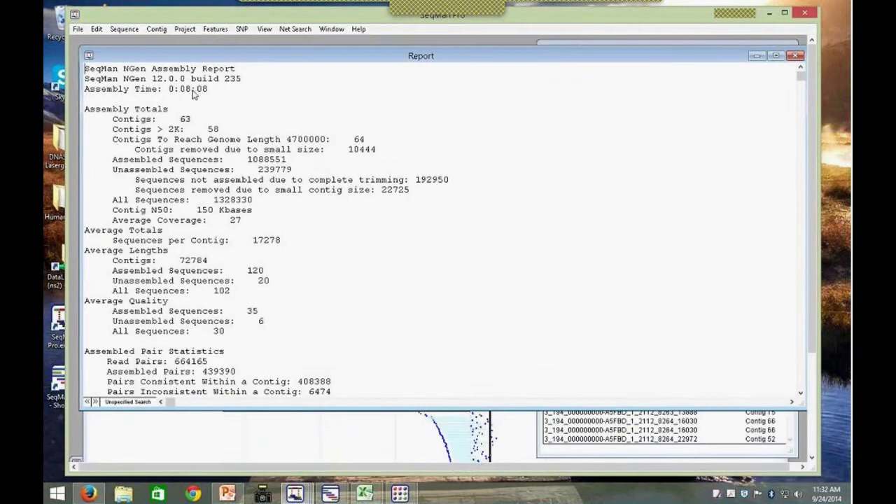
pyautogui.moveTo(186, 91); pyautogui.dragTo(203, 91)
pyautogui.doubleClick(185, 120)
pyautogui.scroll(-1, 386, 190)
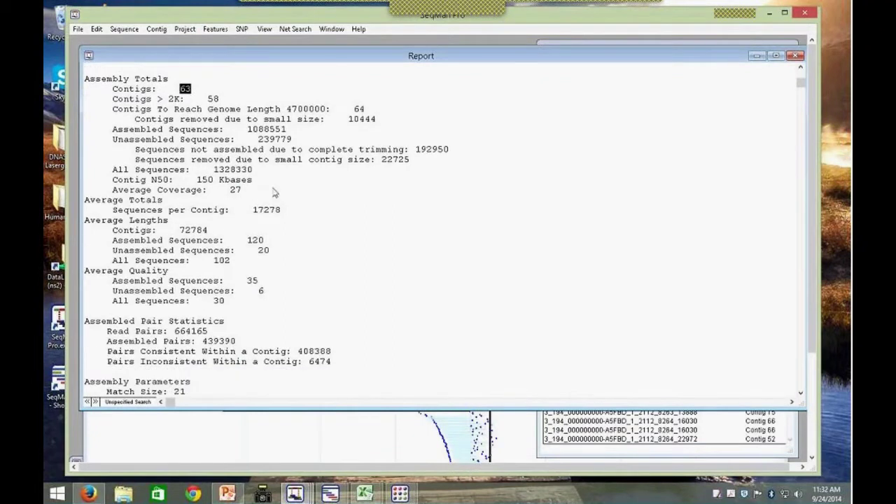
pyautogui.moveTo(197, 180); pyautogui.dragTo(245, 189)
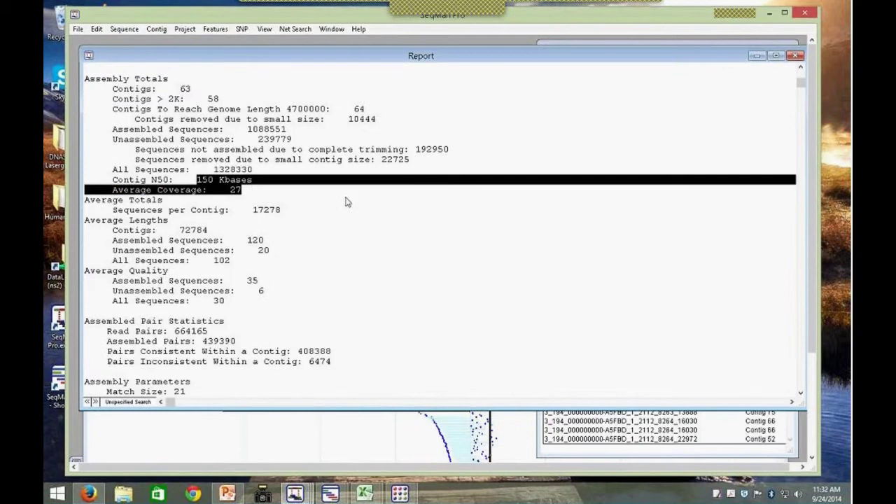
pyautogui.click(237, 192)
# Step: Highlight the Assembled Pair Statistics section of the report and review it alongside the assembly parameters
pyautogui.scroll(-5, 302, 203)
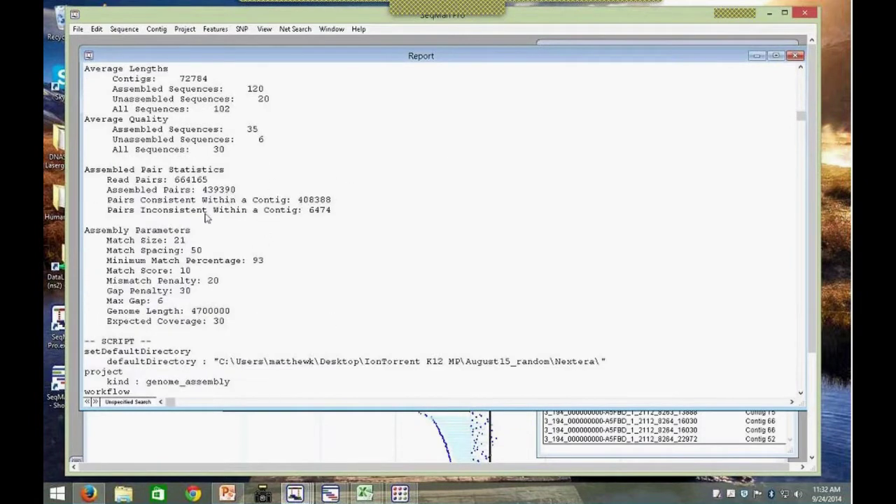
pyautogui.moveTo(88, 175); pyautogui.dragTo(332, 211)
pyautogui.scroll(-12, 272, 231)
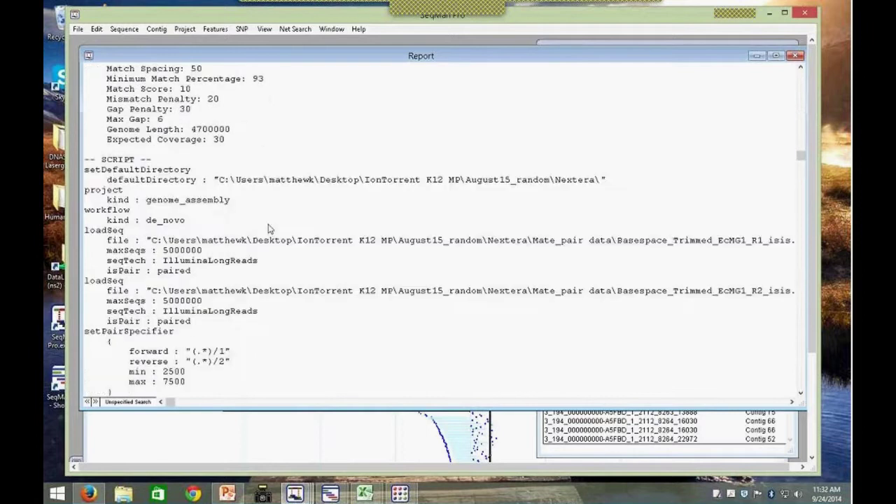
pyautogui.scroll(1, 259, 219)
pyautogui.scroll(10, 259, 217)
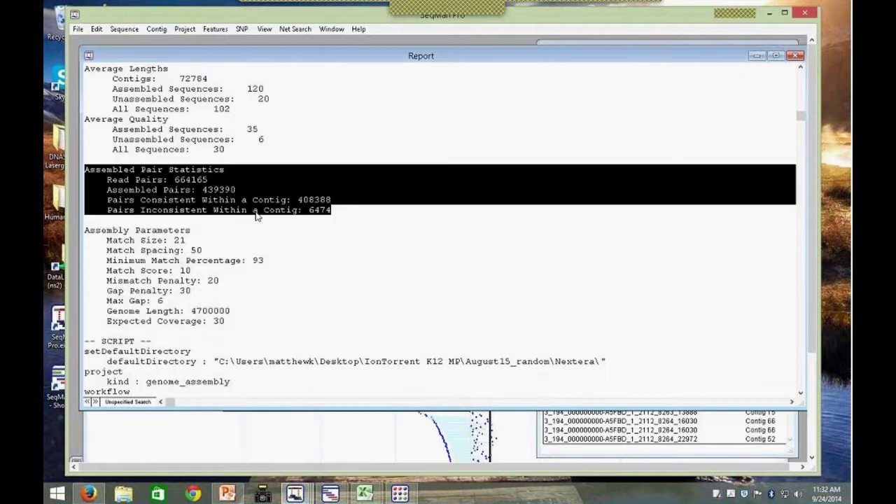
# Step: Read through the assembly script to the report's editing history and highlight the Order Contigs entry
pyautogui.scroll(-5, 248, 225)
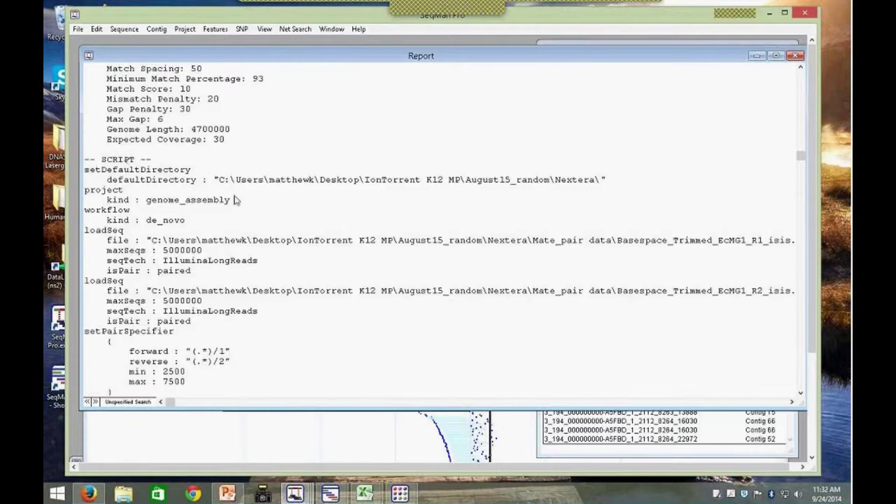
pyautogui.scroll(-14, 236, 204)
pyautogui.scroll(-1, 238, 208)
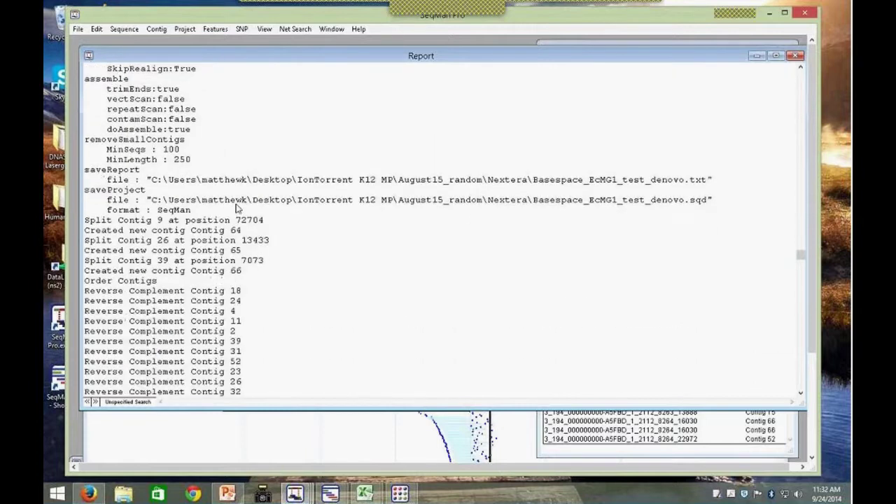
pyautogui.scroll(-1, 212, 225)
pyautogui.scroll(-1, 154, 235)
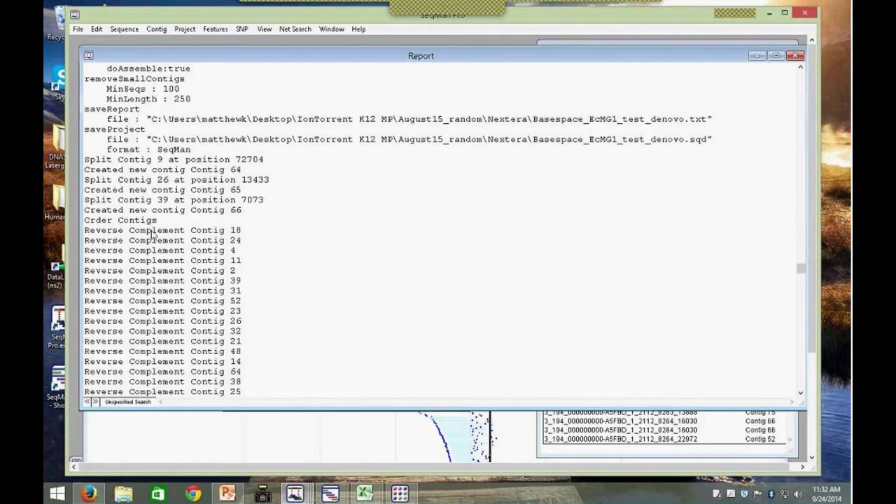
pyautogui.moveTo(159, 222); pyautogui.dragTo(85, 224)
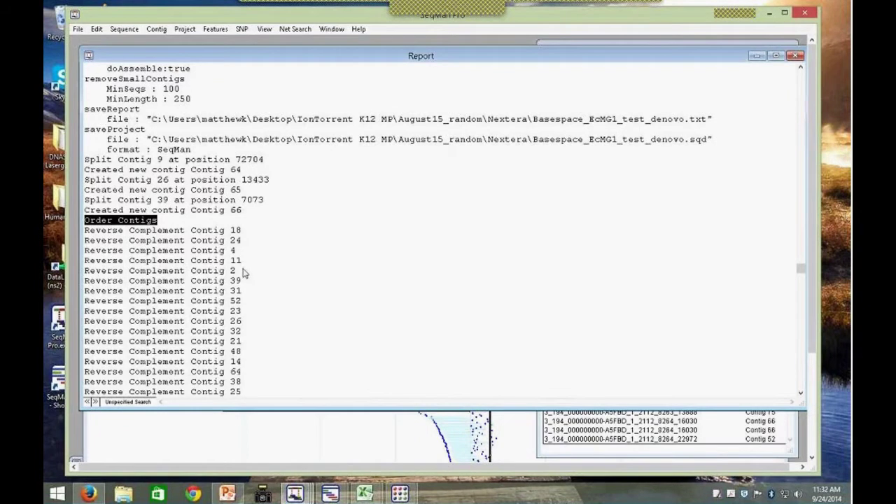
# Step: Highlight the first "Aligning Contigs end to end" entry in the report and locate the Align Contigs End to End operation
pyautogui.scroll(-2, 245, 275)
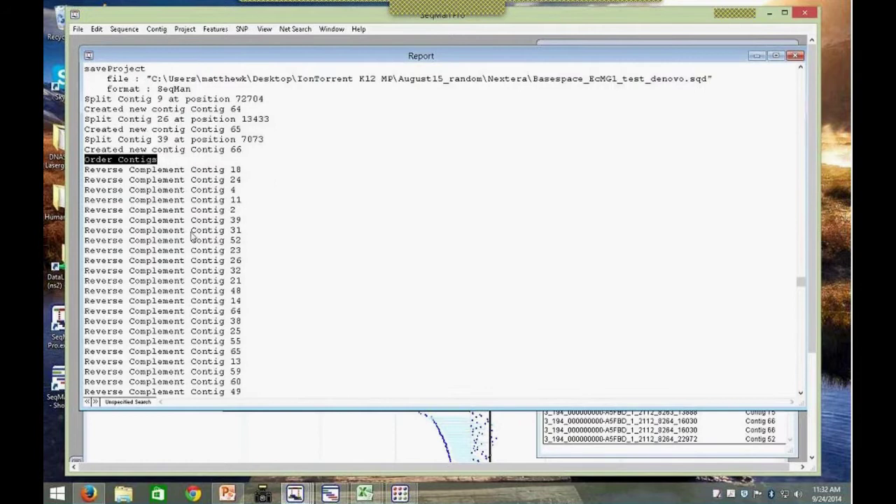
pyautogui.scroll(-1, 196, 245)
pyautogui.scroll(-8, 194, 248)
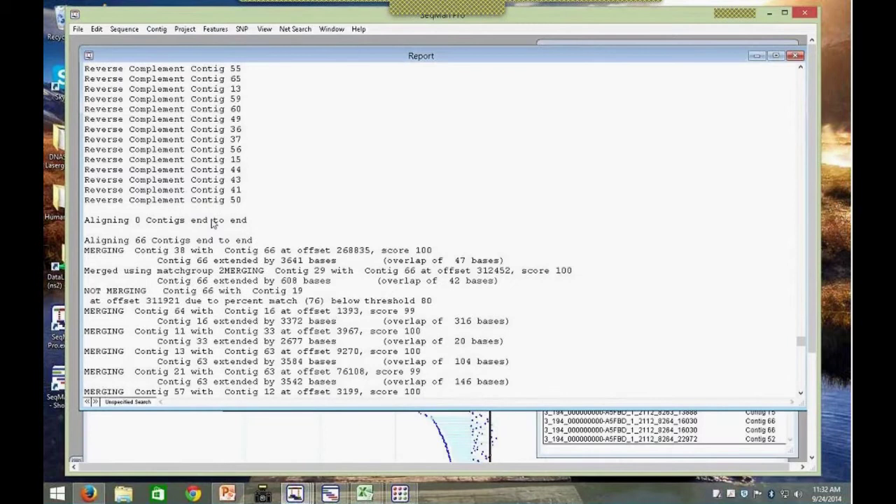
pyautogui.moveTo(247, 221); pyautogui.dragTo(84, 221)
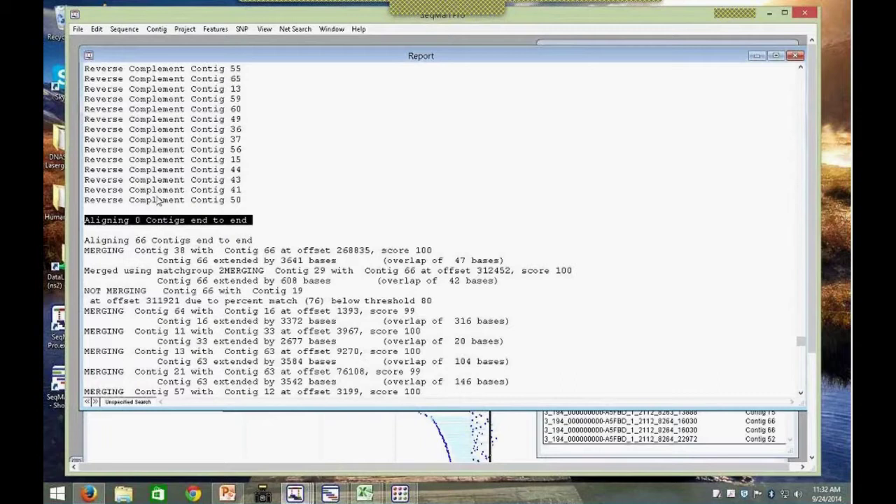
pyautogui.click(155, 31)
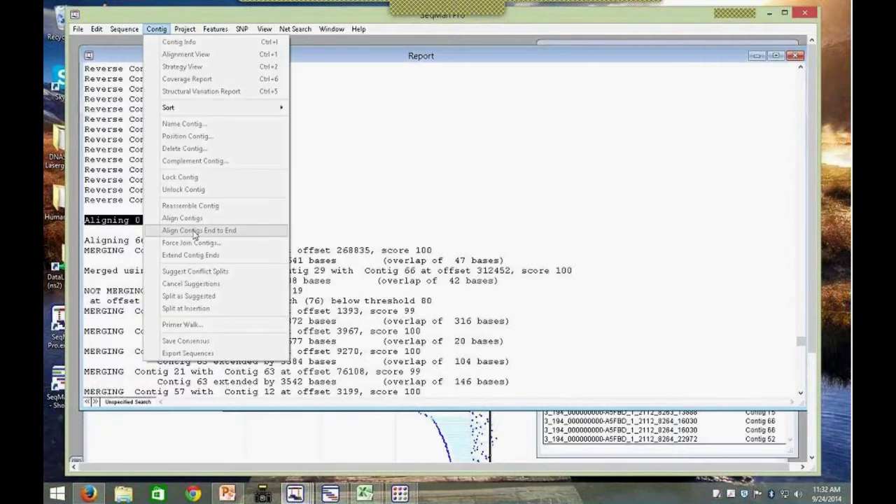
pyautogui.click(312, 229)
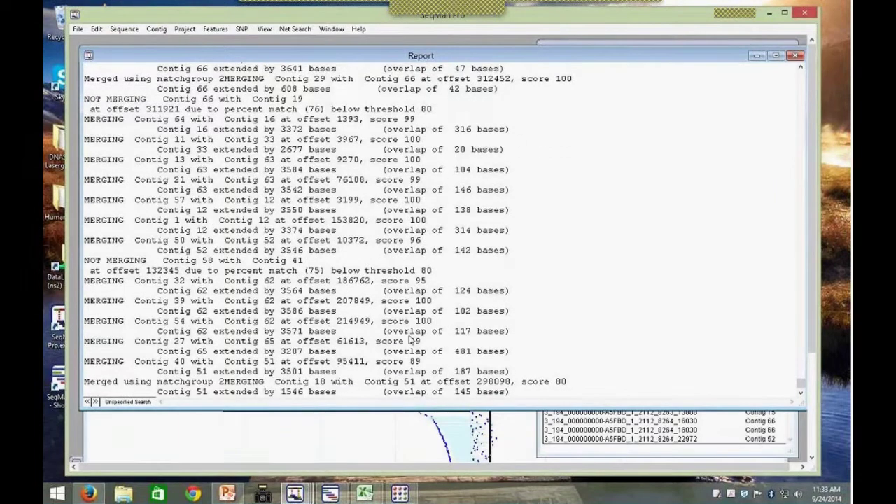
# Step: Minimize the report and bring the Scaffold 100 strategy view forward, repositioning it higher in the workspace
pyautogui.moveTo(709, 57); pyautogui.dragTo(680, 72)
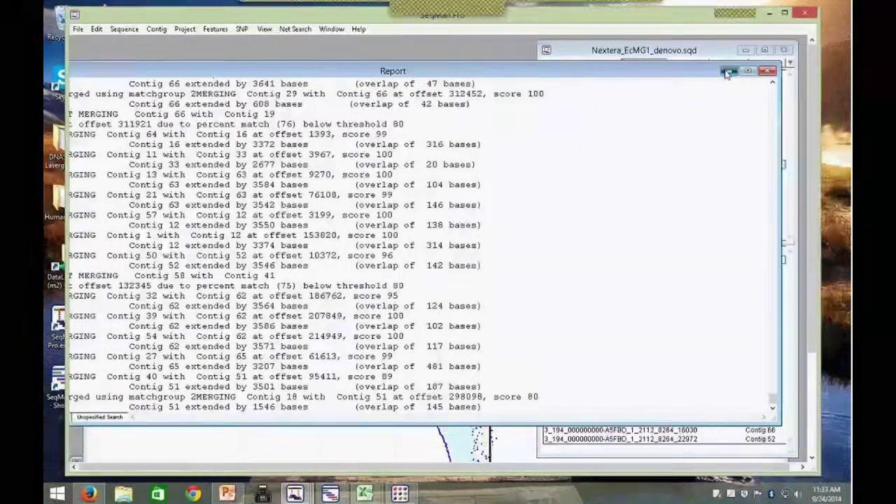
pyautogui.click(727, 72)
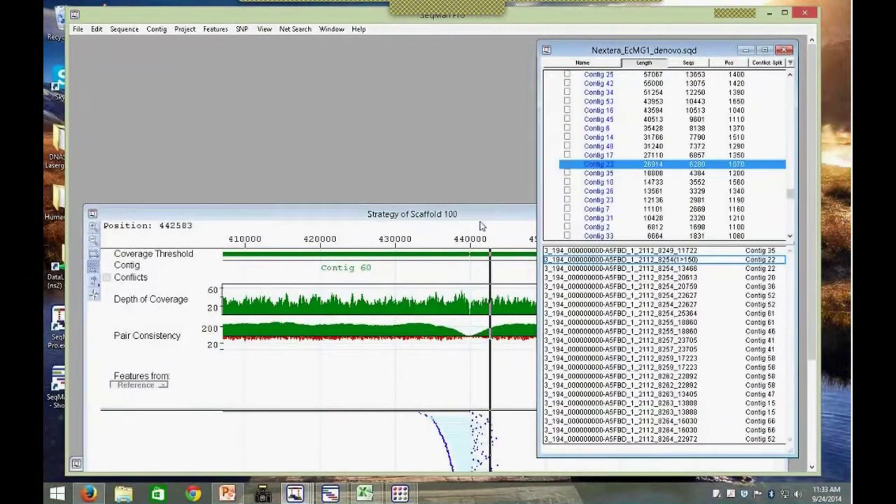
pyautogui.moveTo(484, 215); pyautogui.dragTo(495, 166)
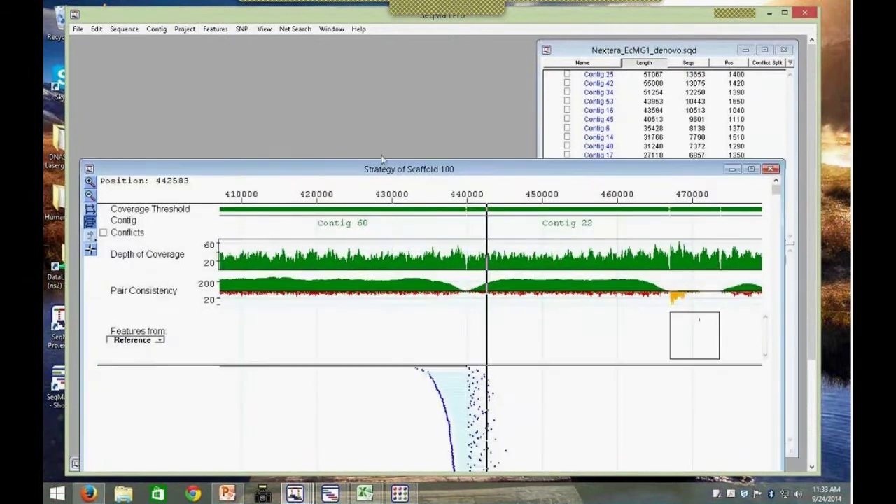
pyautogui.moveTo(330, 170); pyautogui.dragTo(326, 156)
# Step: Open the project statistics, review the contig table and scaffold totals, and highlight the total scaffold length
pyautogui.click(185, 29)
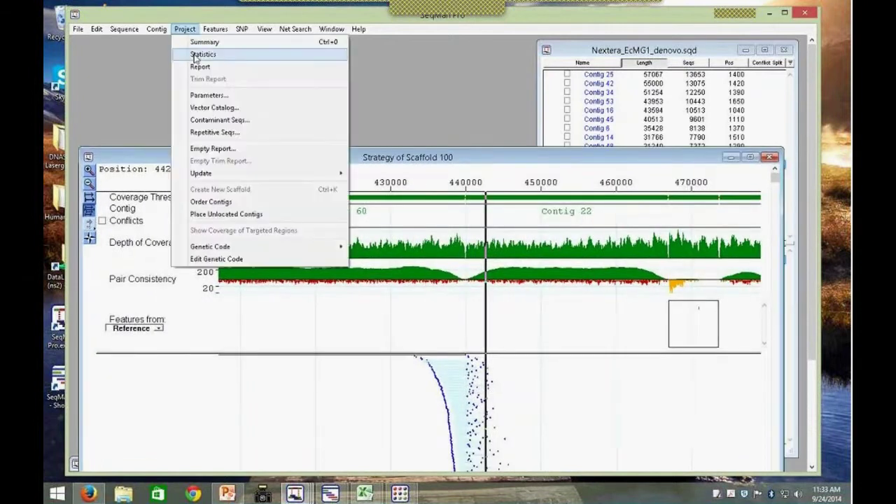
pyautogui.click(194, 53)
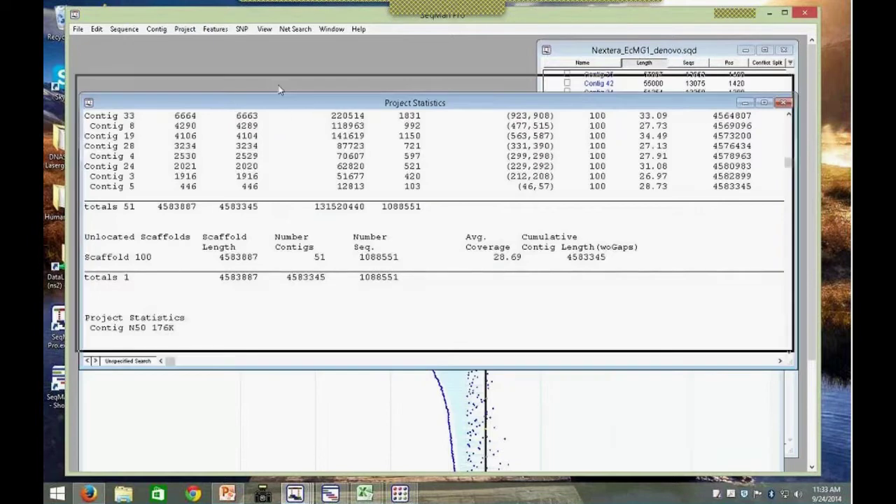
pyautogui.moveTo(280, 102); pyautogui.dragTo(276, 84)
pyautogui.scroll(10, 271, 159)
pyautogui.scroll(5, 271, 160)
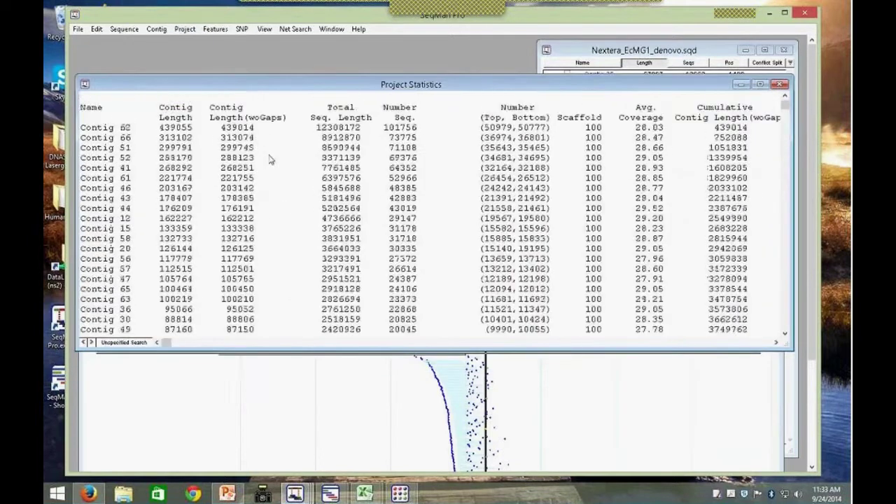
pyautogui.scroll(-11, 170, 129)
pyautogui.scroll(-6, 109, 148)
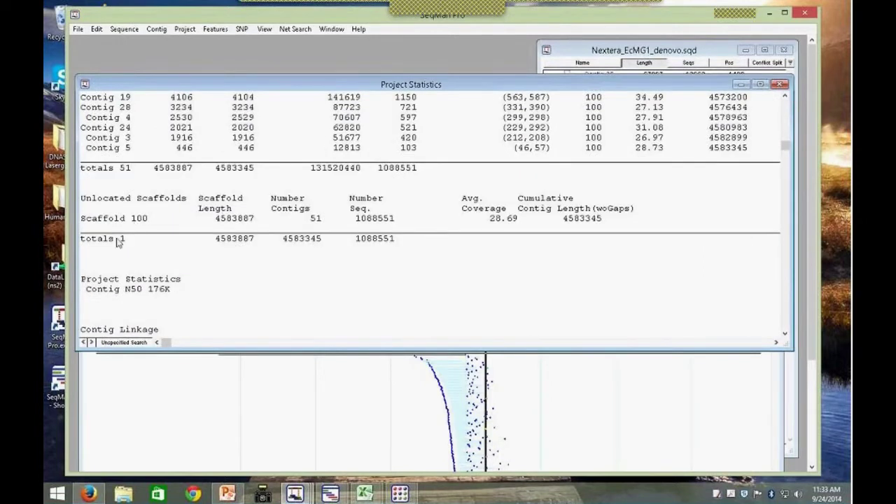
pyautogui.moveTo(215, 240); pyautogui.dragTo(256, 241)
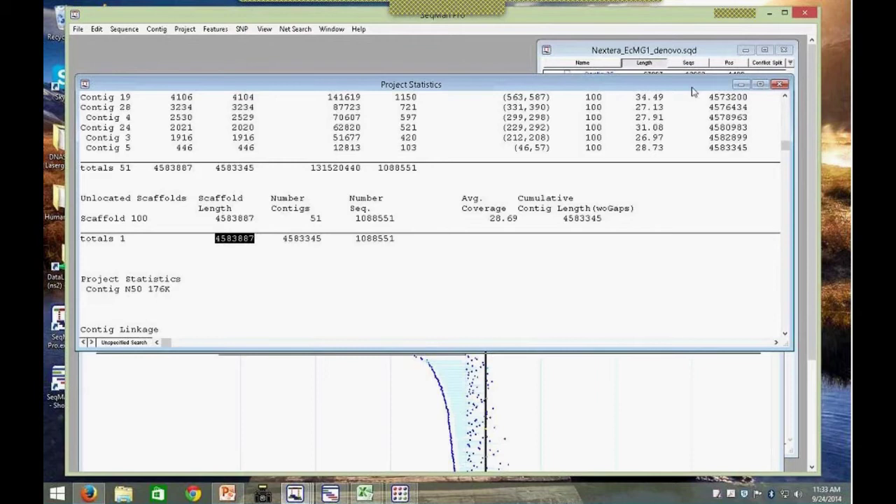
# Step: Minimize the project statistics, reposition the Scaffold 100 strategy view, and expand its paired reads into individually named rows
pyautogui.click(741, 84)
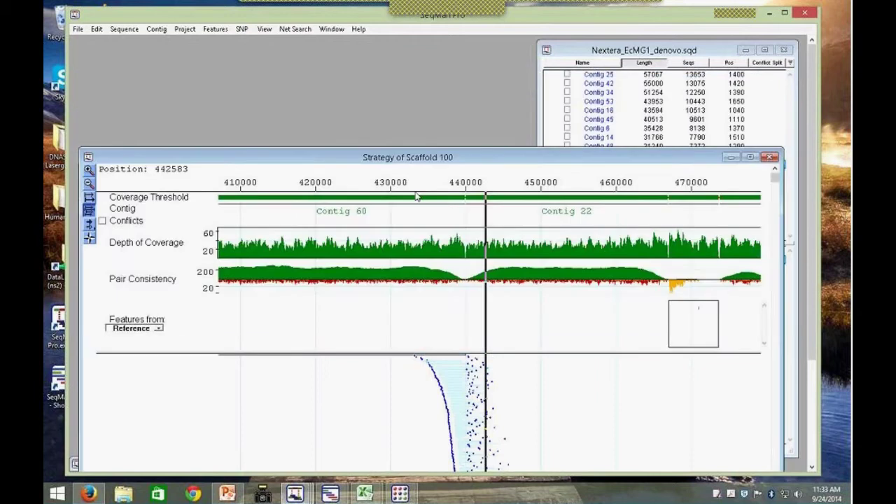
pyautogui.moveTo(495, 157); pyautogui.dragTo(481, 82)
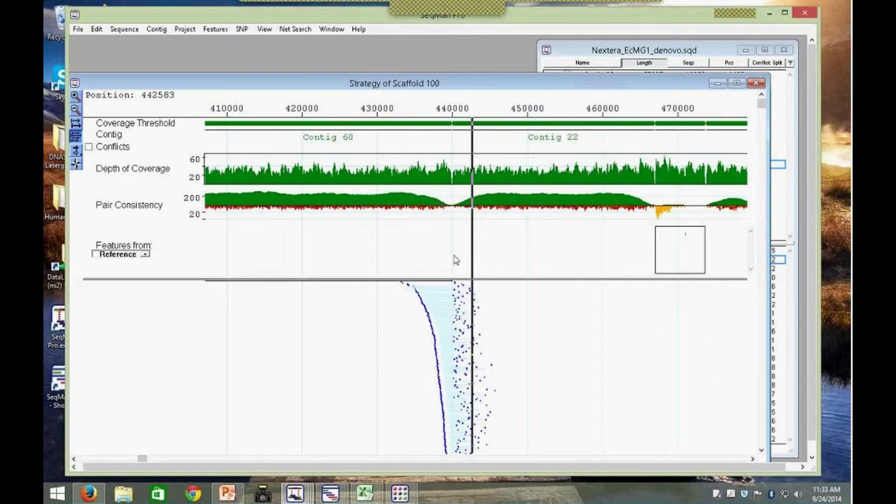
pyautogui.click(75, 129)
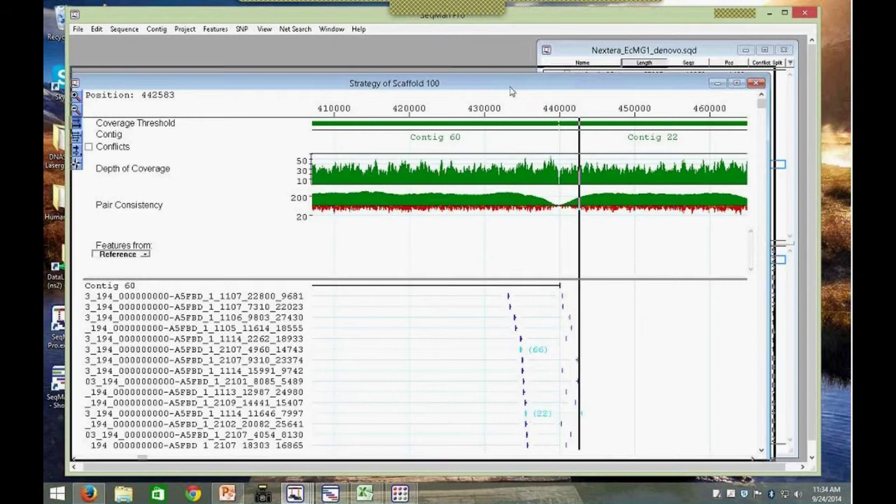
pyautogui.moveTo(519, 85); pyautogui.dragTo(525, 79)
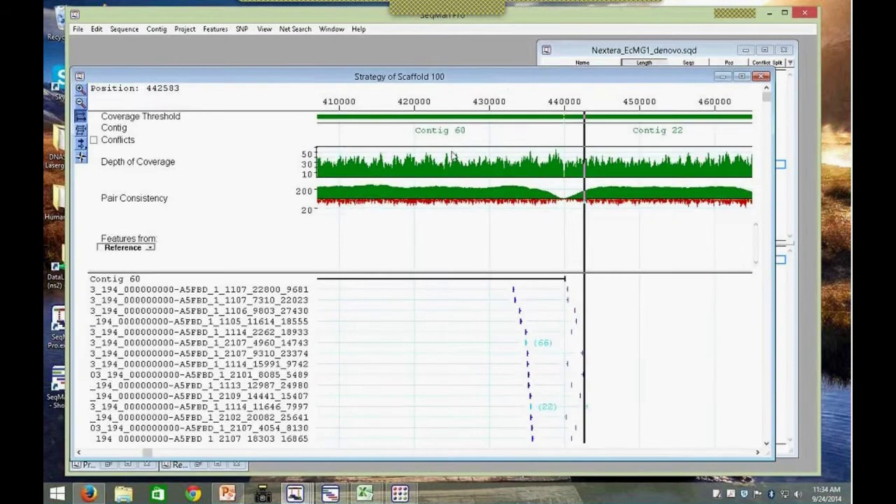
# Step: Minimize SeqMan Pro and choose Metagenomics / 16S rRNA assembly as the project type in SeqMan NGen
pyautogui.click(770, 14)
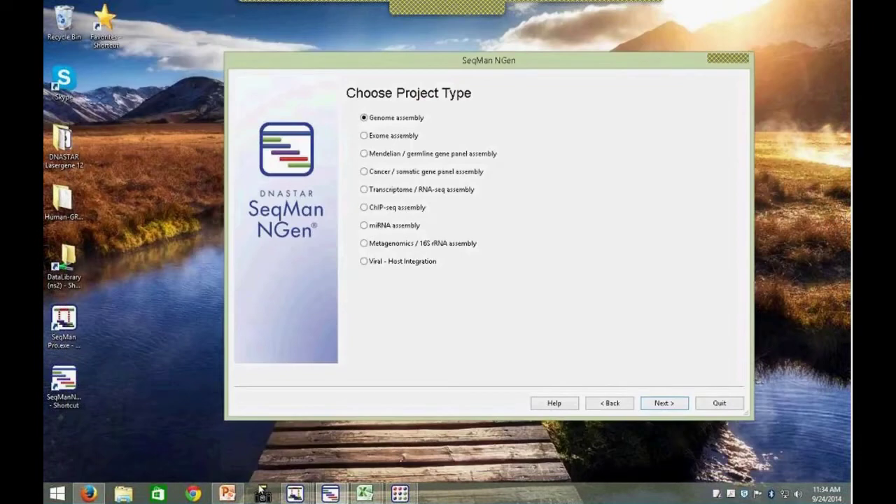
pyautogui.click(364, 244)
# Step: Switch to PowerPoint and start the slide show from slide 17, "2. Metagenome"
pyautogui.click(228, 493)
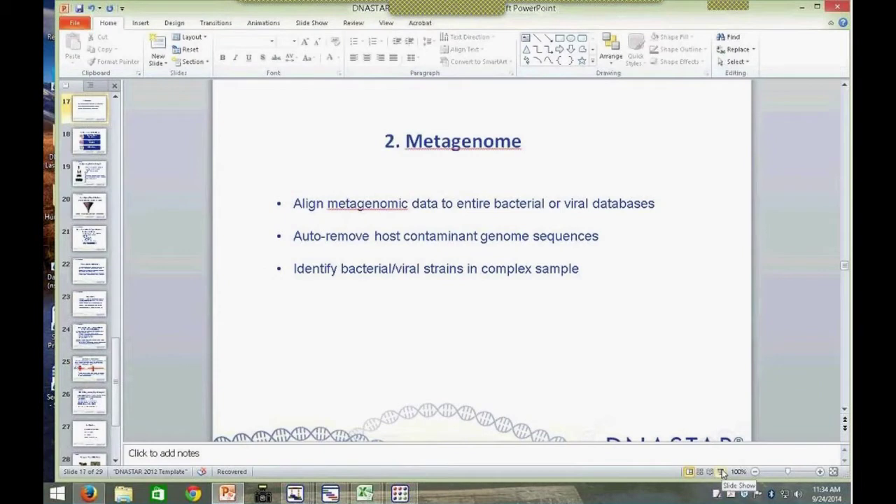
pyautogui.click(722, 473)
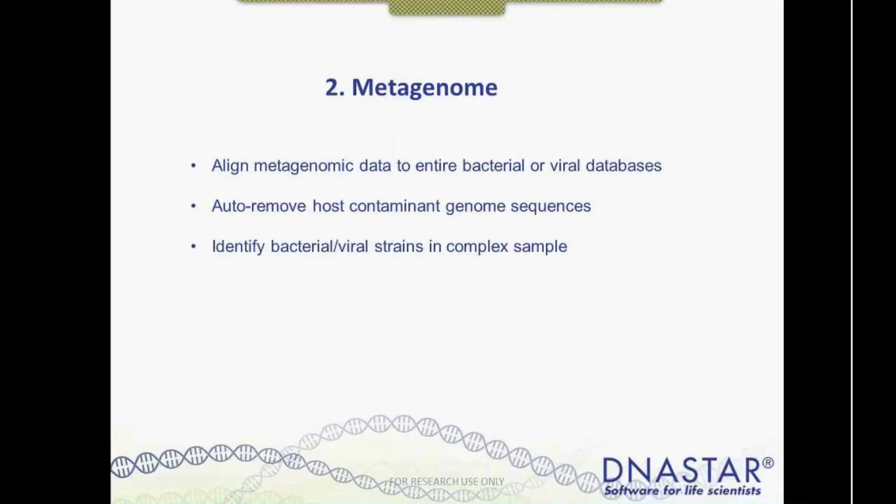
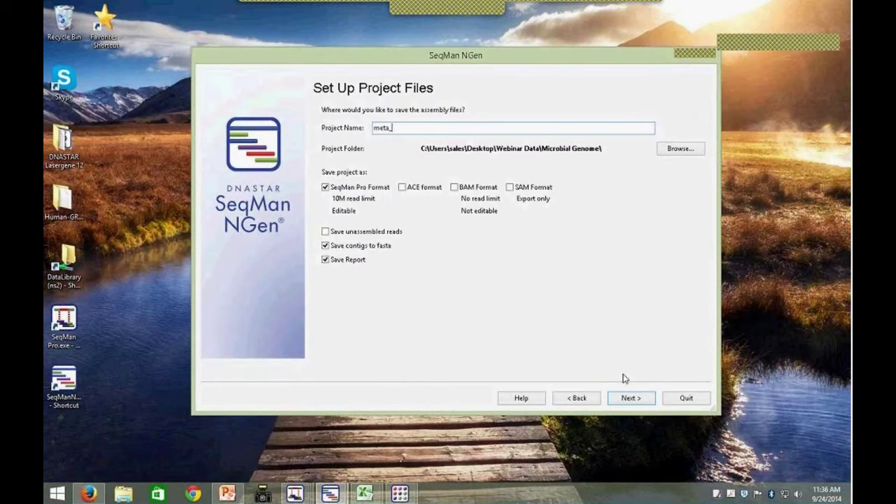
# Step: Name the project "meta_with Host removal" and proceed to the host file setup
pyautogui.write('with Host')
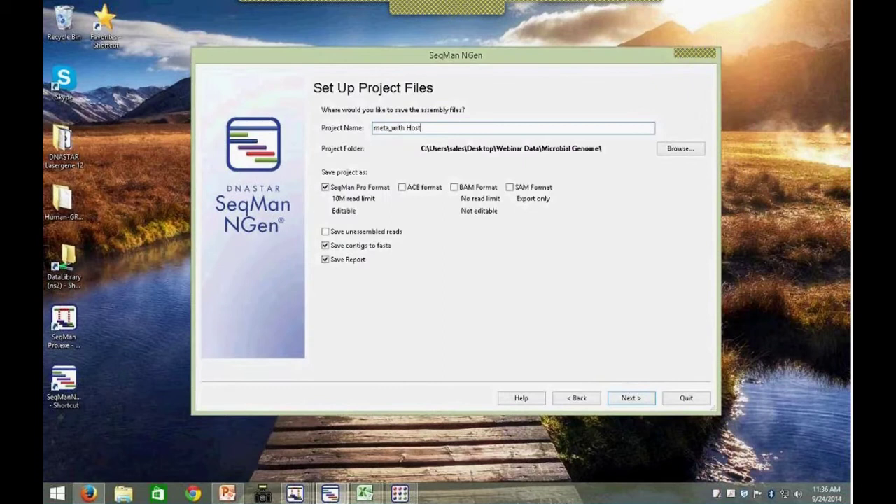
pyautogui.write(' removal')
pyautogui.click(628, 398)
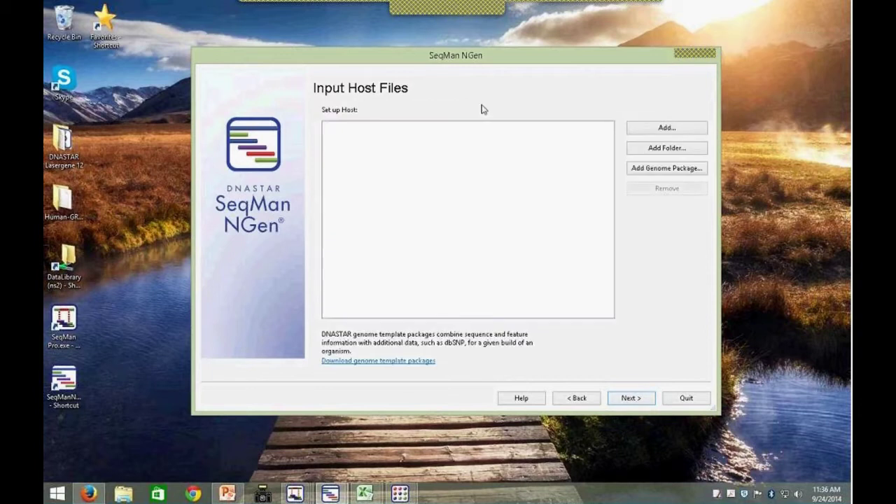
# Step: Add the Human-GRCh37-dbSNP138 genome template package from the Desktop as the host genome
pyautogui.moveTo(526, 54); pyautogui.dragTo(548, 45)
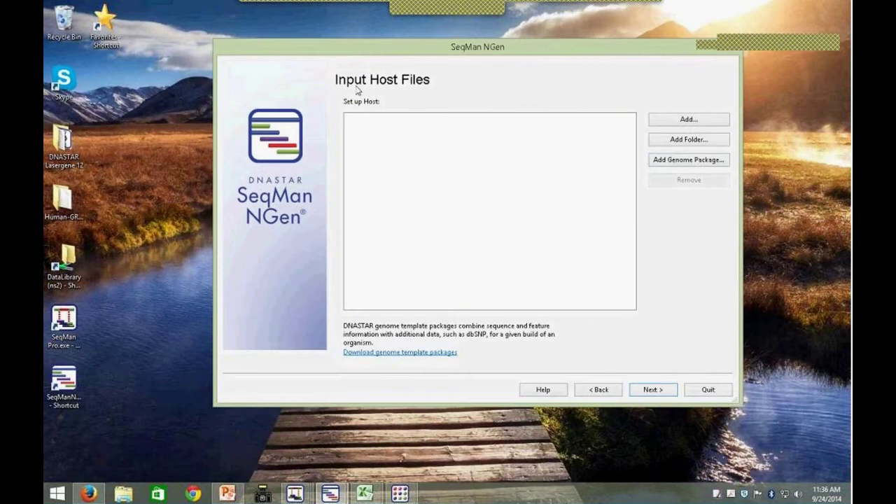
pyautogui.click(696, 161)
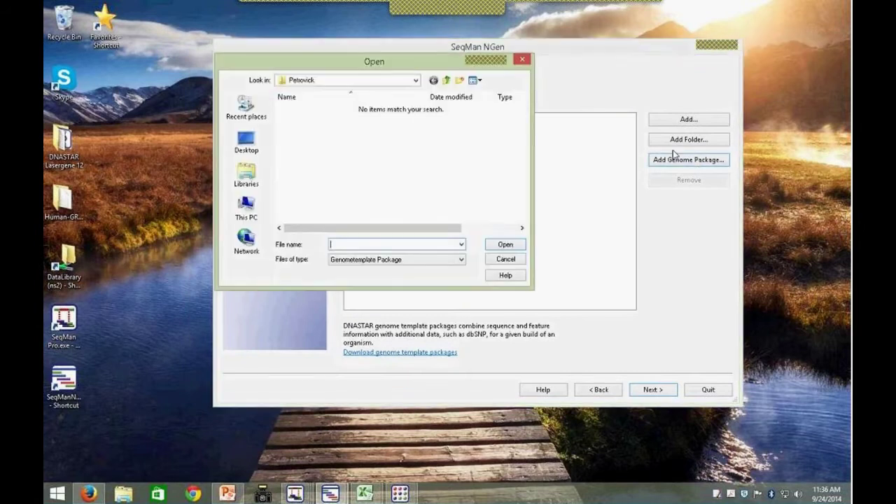
pyautogui.click(416, 81)
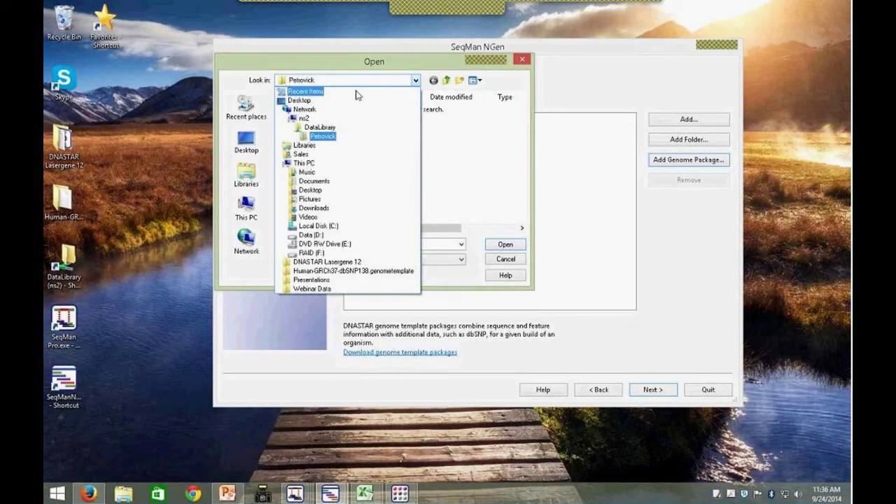
pyautogui.click(313, 102)
pyautogui.moveTo(522, 130); pyautogui.dragTo(523, 169)
pyautogui.click(397, 176)
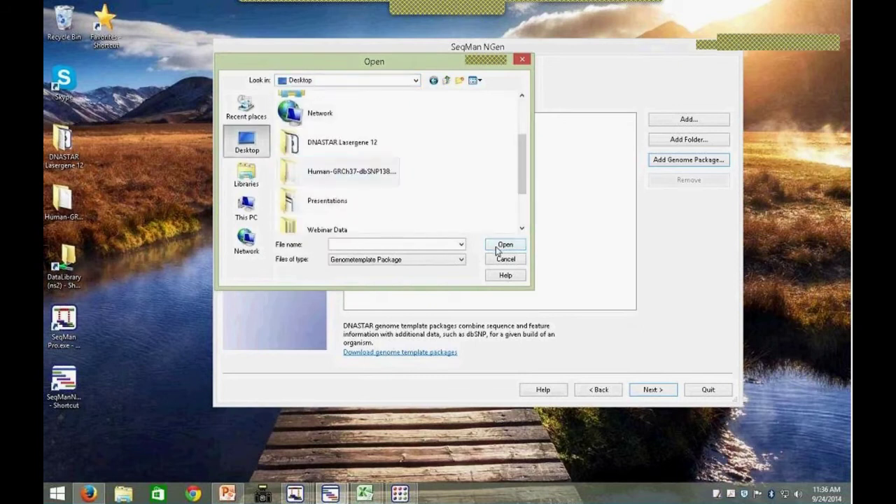
pyautogui.click(503, 245)
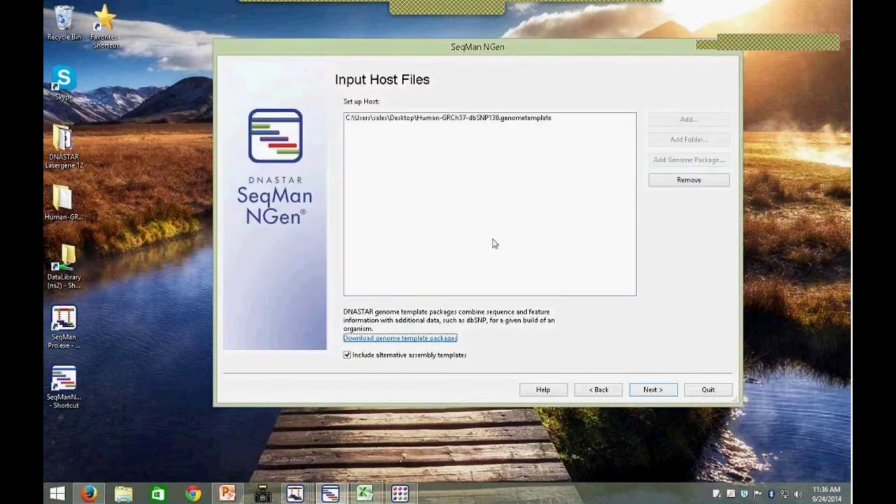
# Step: Open the DNASTAR genome template download page, examine the available organism packages, and minimize the browser
pyautogui.click(408, 339)
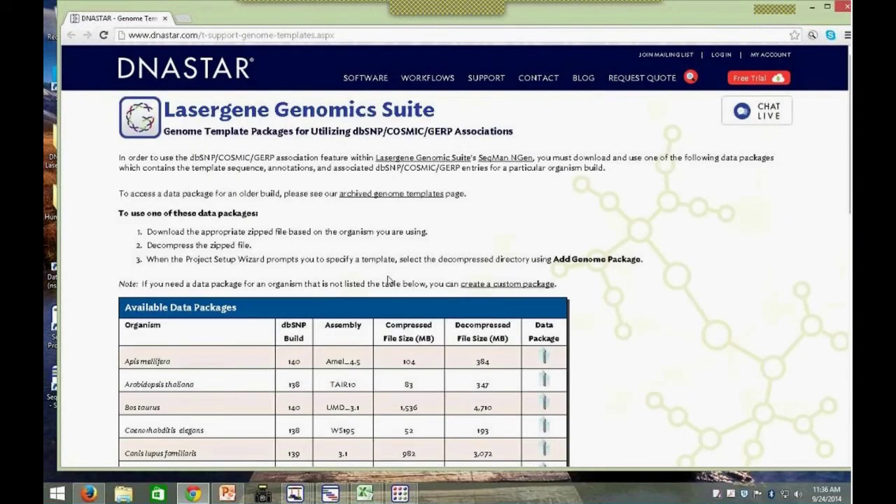
pyautogui.scroll(-4, 389, 281)
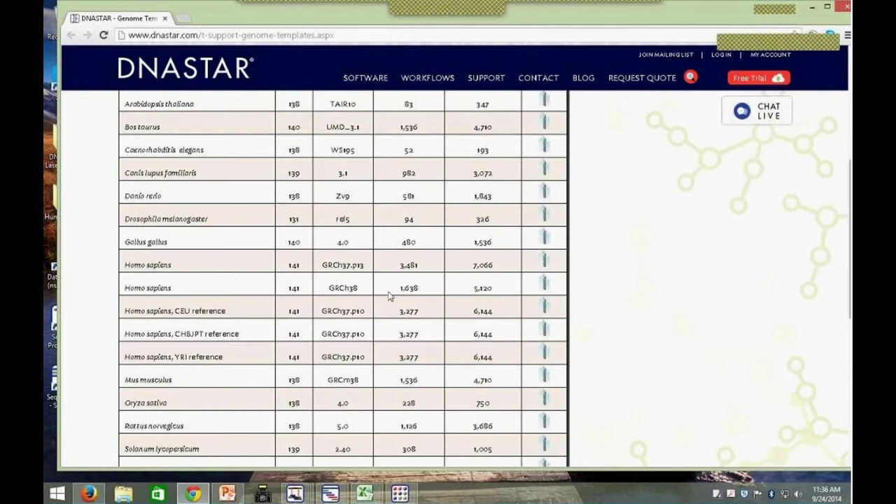
pyautogui.scroll(-1, 332, 280)
pyautogui.scroll(4, 332, 280)
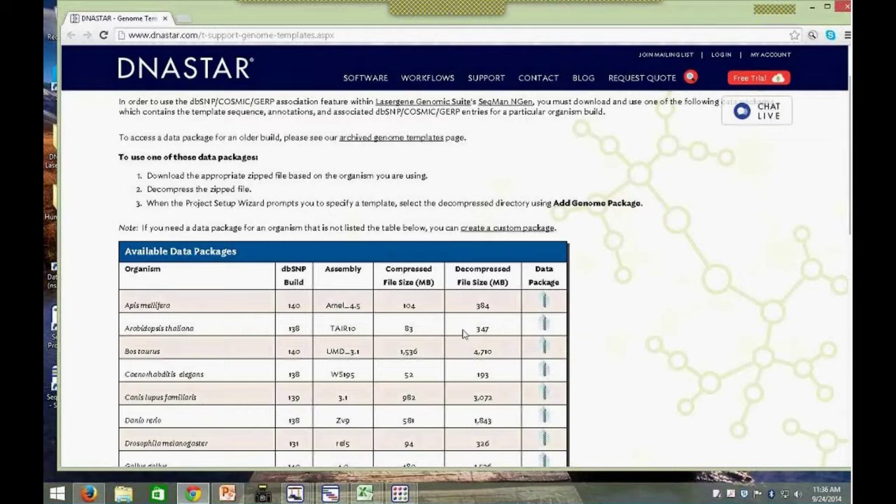
pyautogui.click(811, 7)
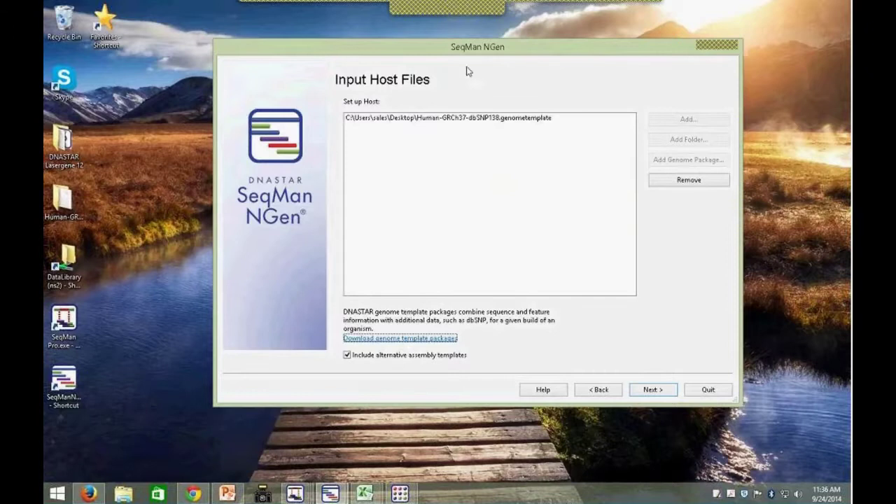
# Step: Proceed to the sequence file setup and remove EcMG1_R1.fastq and EcMG1_R2.fastq from the paired reads
pyautogui.click(653, 389)
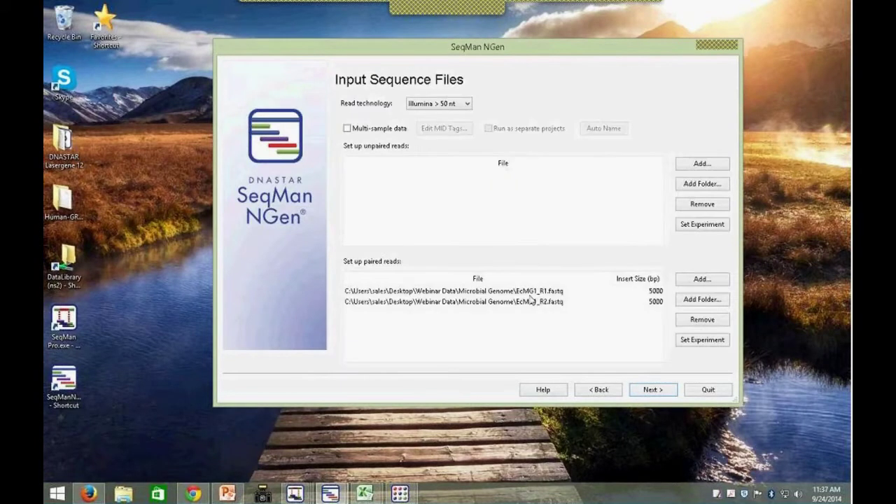
pyautogui.click(498, 302)
pyautogui.click(702, 319)
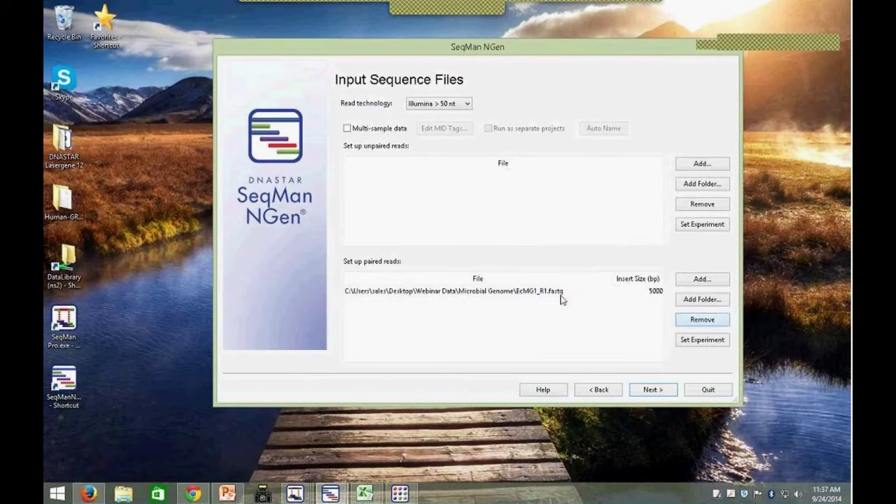
pyautogui.click(561, 297)
pyautogui.click(702, 319)
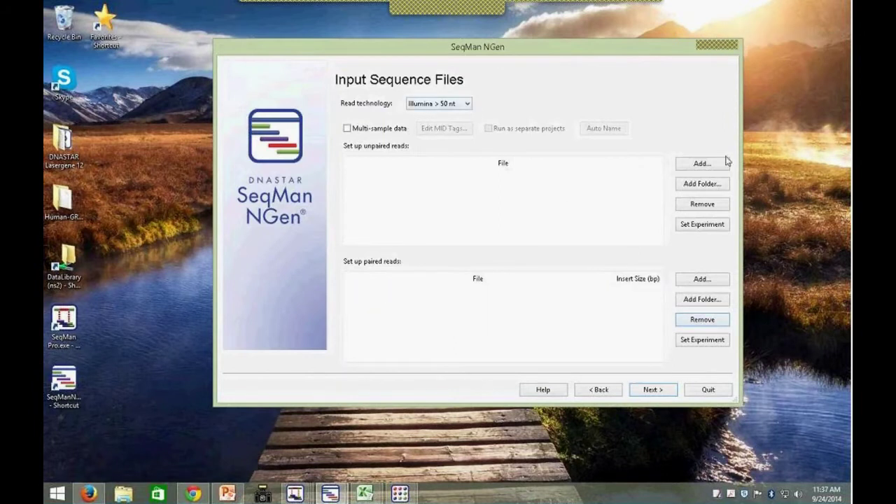
# Step: Add SRR001667.fastq through SRR001670.fastq from the Metagenome folder in Webinar Data as unpaired reads
pyautogui.click(694, 163)
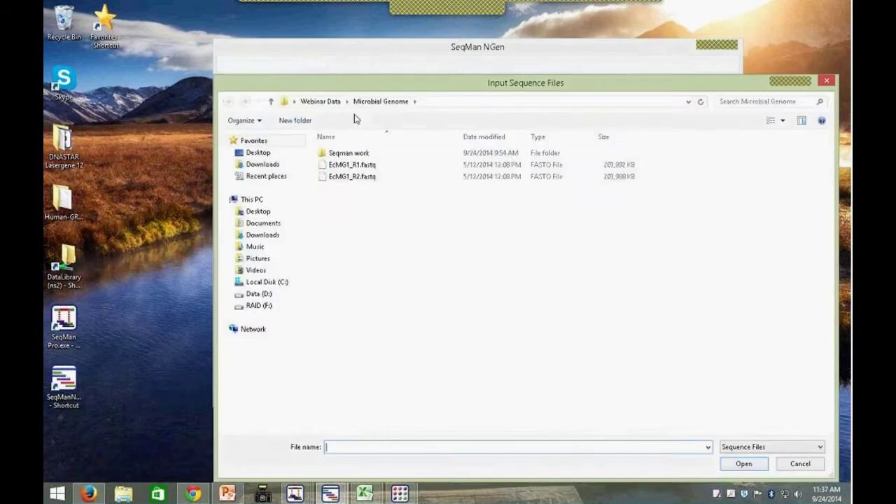
pyautogui.click(320, 101)
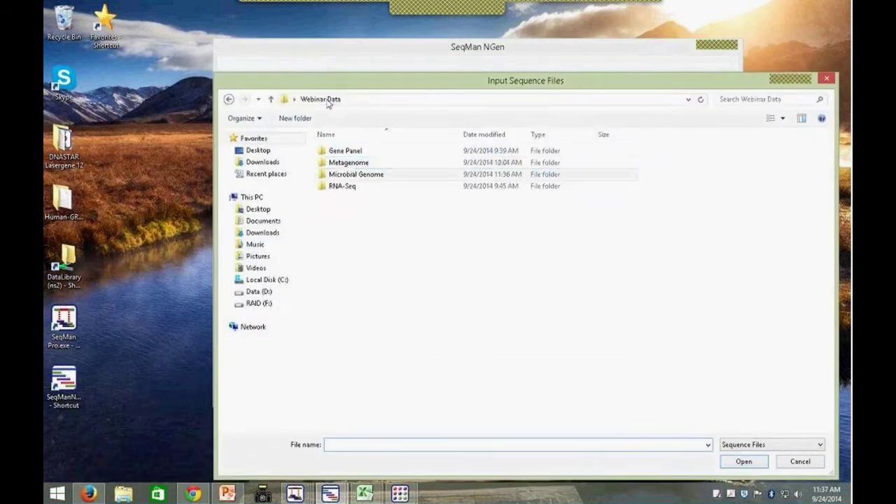
pyautogui.doubleClick(347, 164)
pyautogui.click(350, 187)
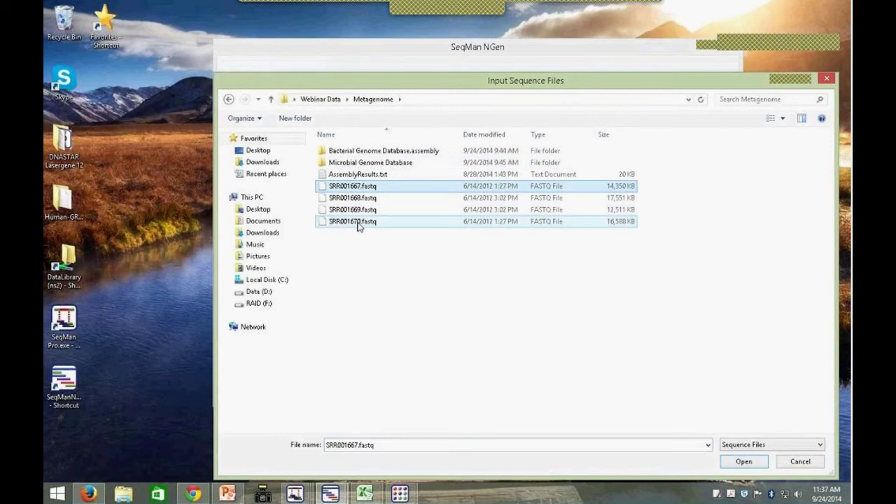
pyautogui.keyDown('shift'); pyautogui.click(358, 223); pyautogui.keyUp('shift')
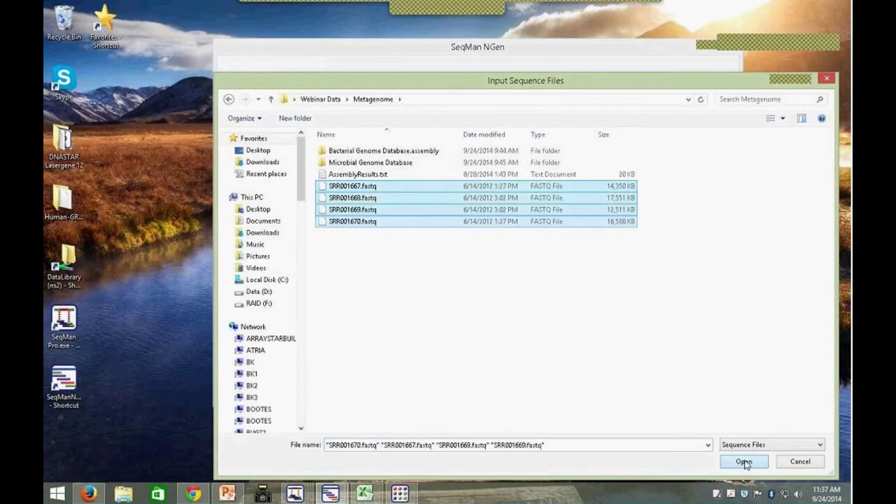
pyautogui.click(744, 462)
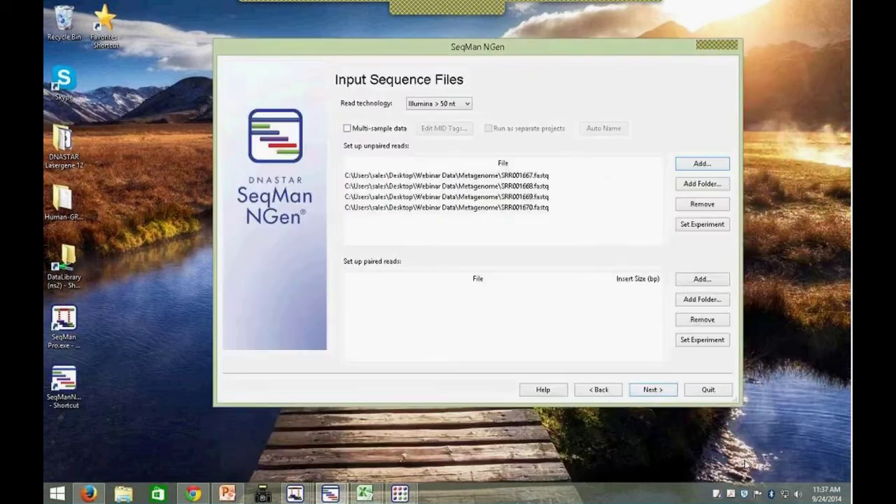
# Step: Proceed through the default read and assembly options to review the generated assembly script
pyautogui.click(651, 390)
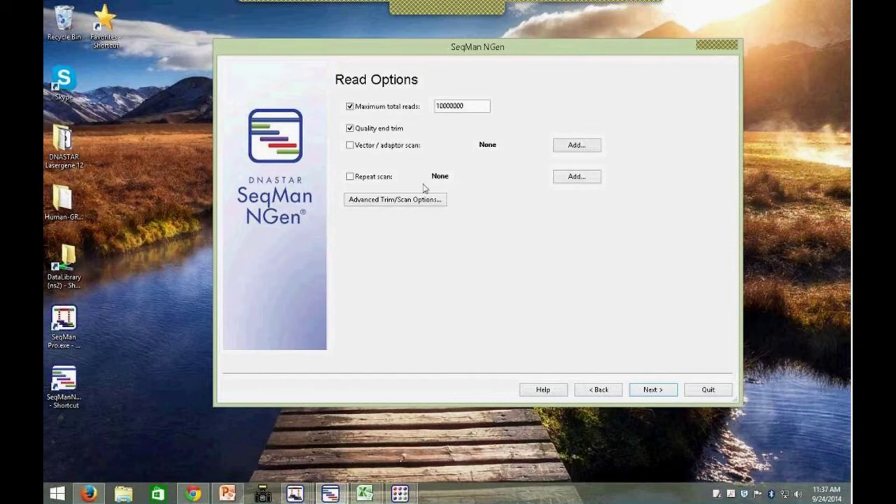
pyautogui.click(656, 392)
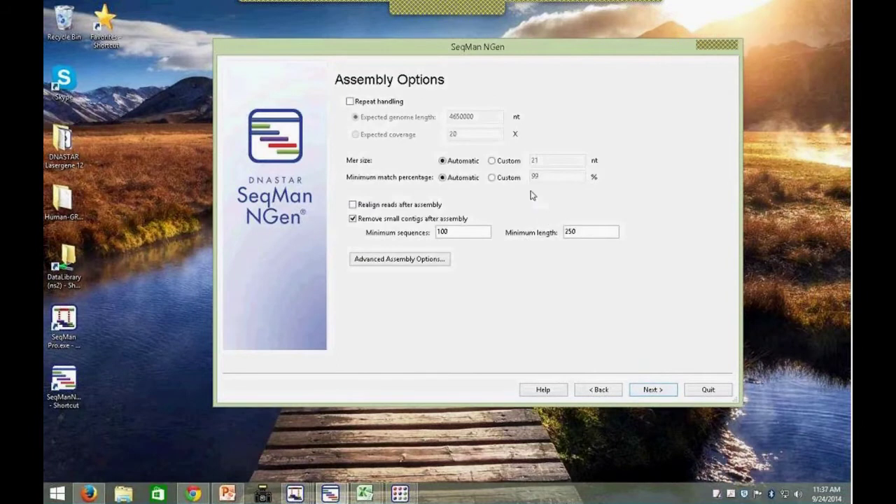
pyautogui.click(648, 393)
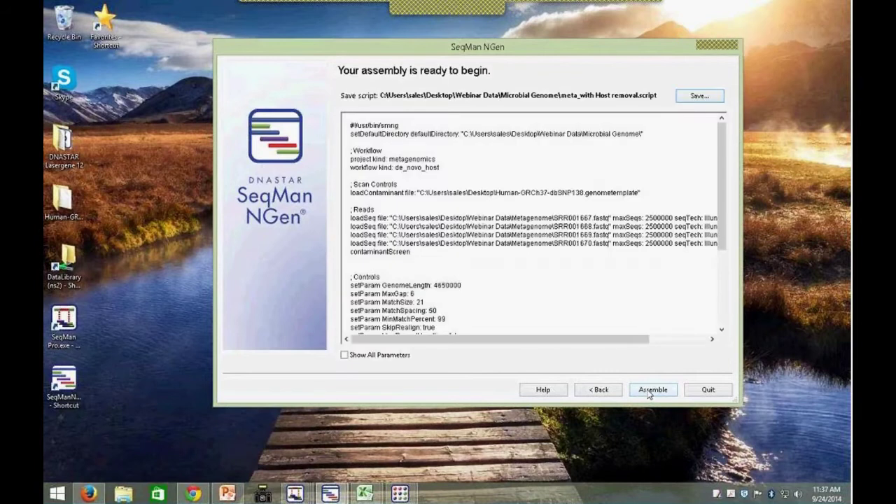
# Step: Return to the assembly type choice and select Templated assembly with host removal
pyautogui.click(600, 392)
pyautogui.click(601, 393)
pyautogui.click(600, 393)
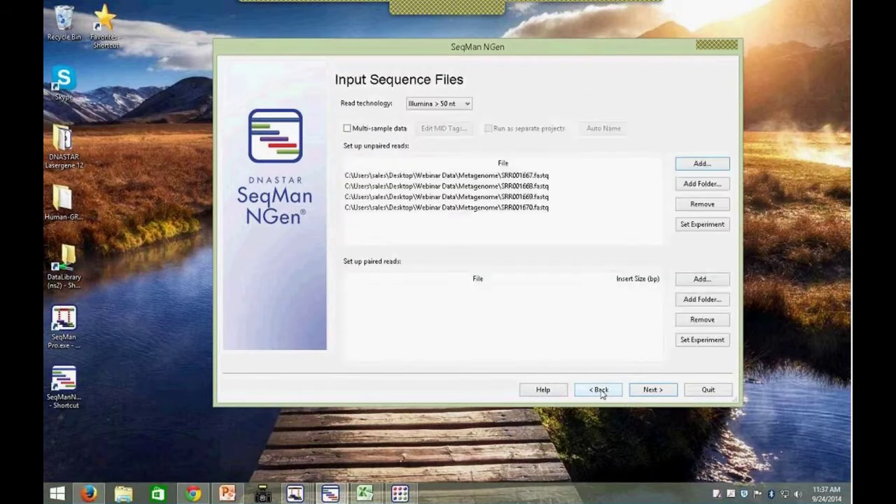
pyautogui.click(601, 393)
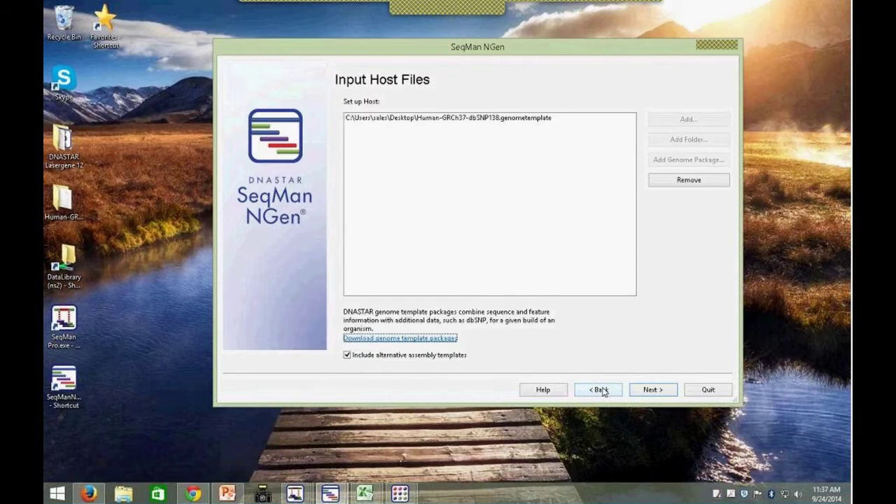
pyautogui.click(601, 390)
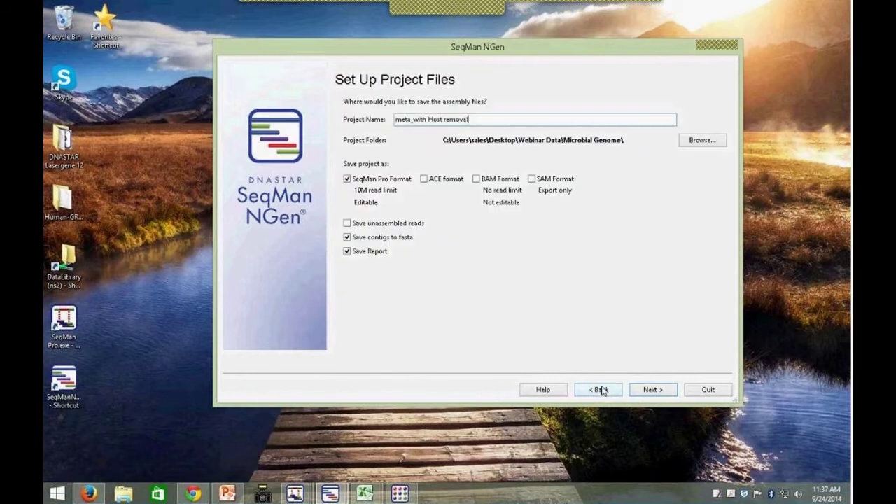
pyautogui.click(600, 390)
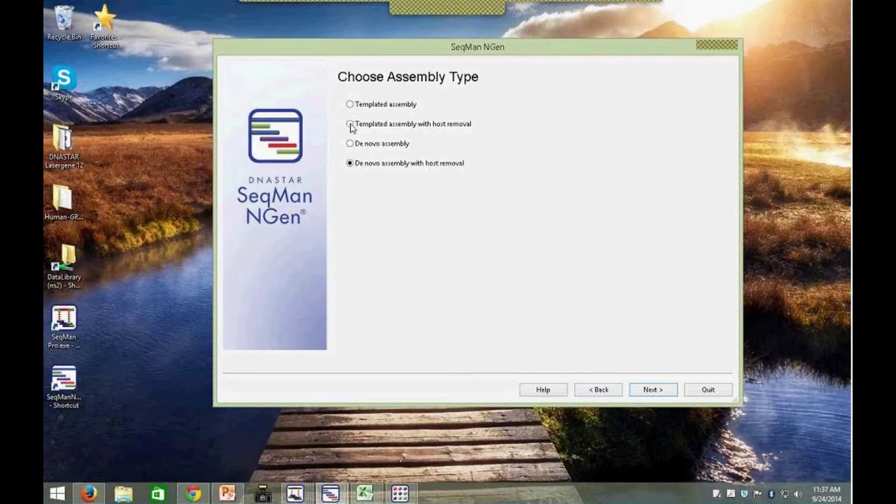
pyautogui.click(350, 124)
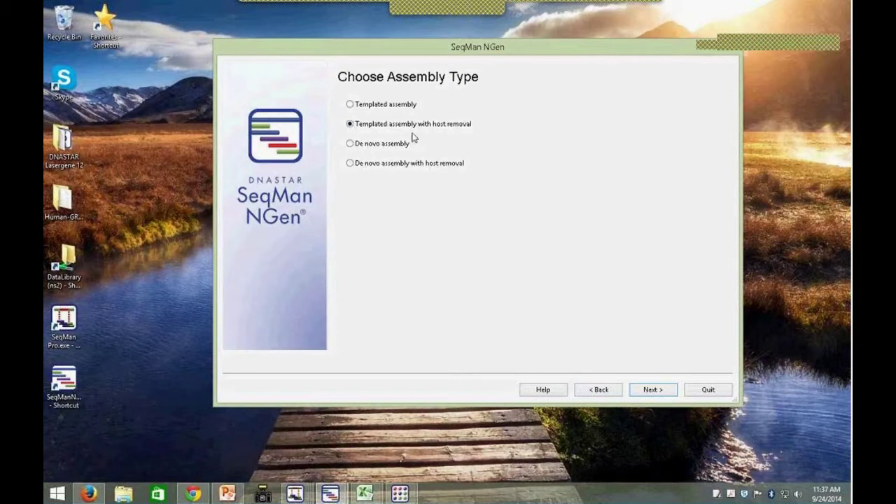
# Step: Name the project "Meta_temp_with host removal", keep the human host template, and proceed to the biome genome setup
pyautogui.click(659, 390)
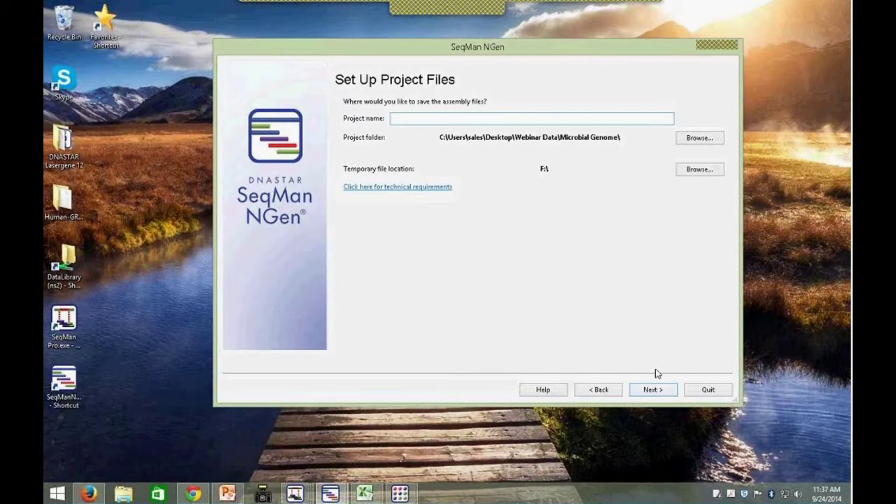
pyautogui.write('Meta_temp_with host remo')
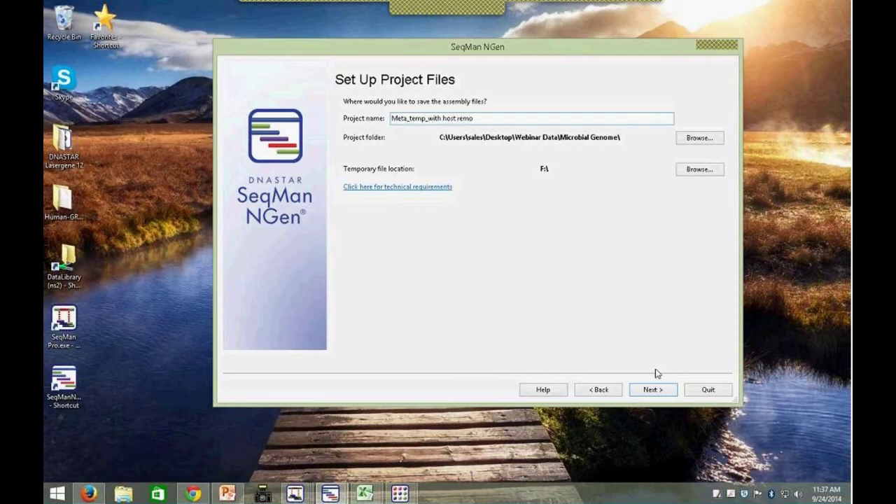
pyautogui.write('val')
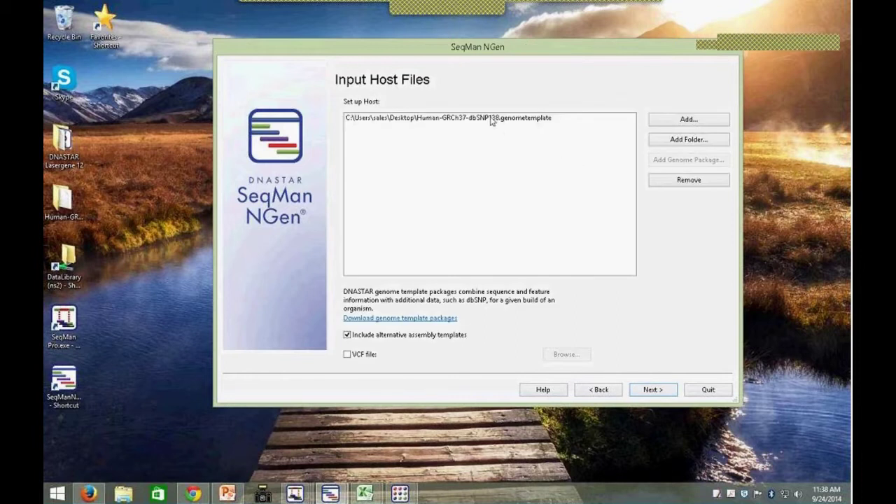
pyautogui.click(650, 392)
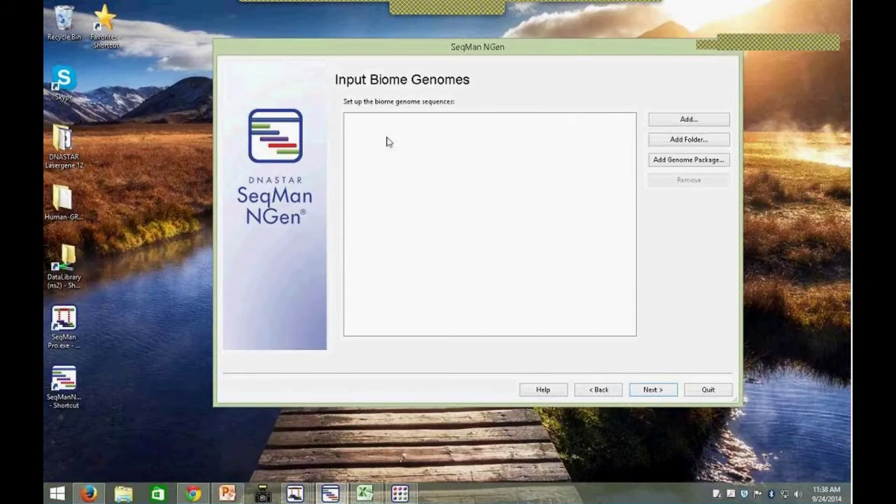
# Step: Add the Microbial Genome Database folder from Metagenome in Webinar Data as the biome genome sequences
pyautogui.moveTo(413, 55); pyautogui.dragTo(358, 63)
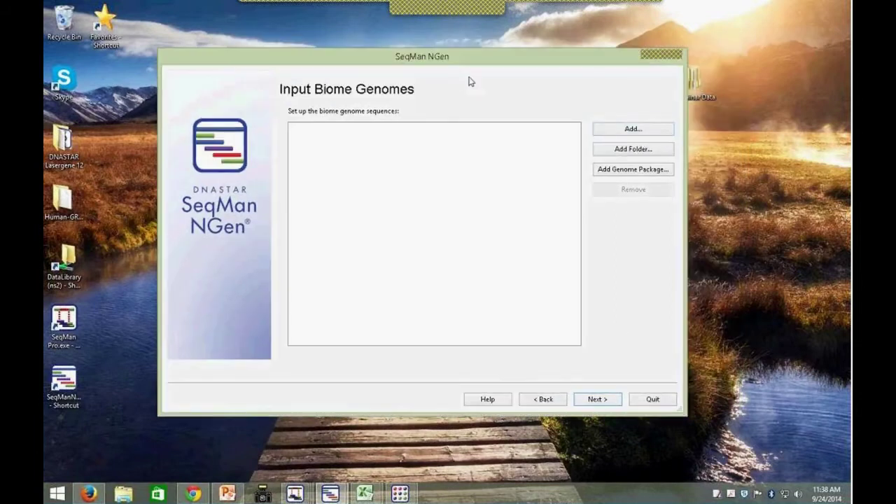
pyautogui.click(611, 149)
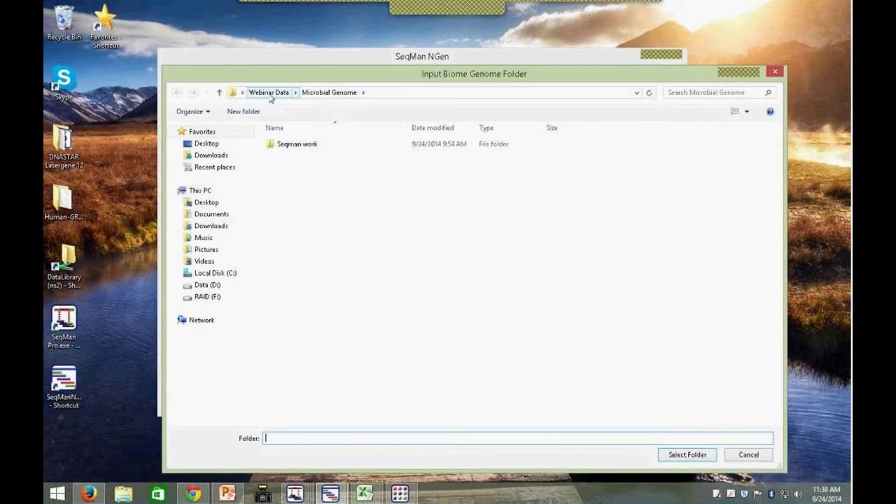
pyautogui.click(333, 97)
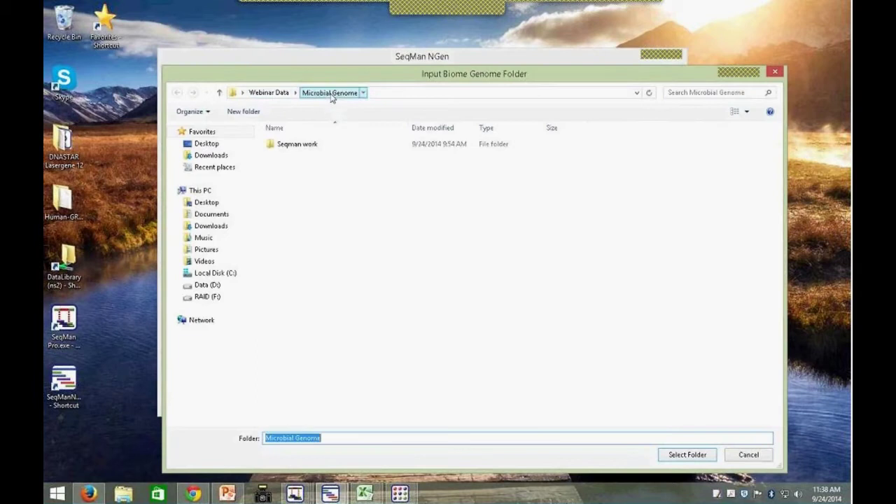
pyautogui.click(283, 95)
pyautogui.doubleClick(301, 156)
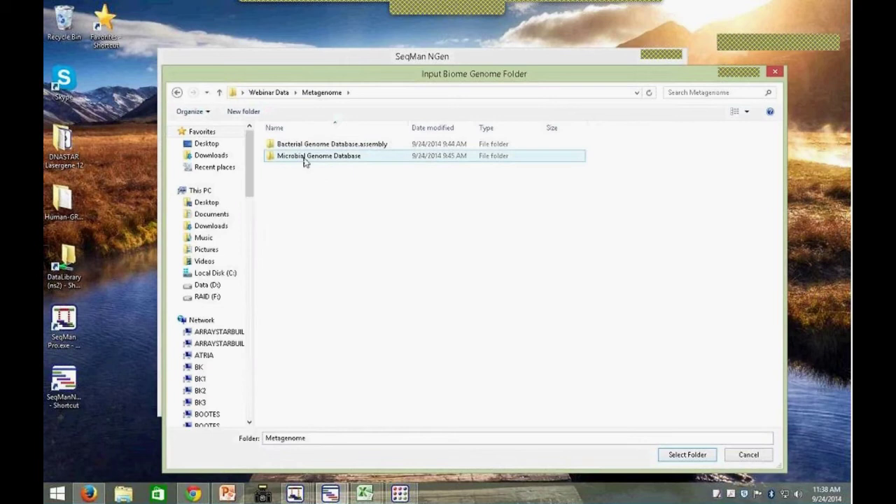
pyautogui.click(306, 160)
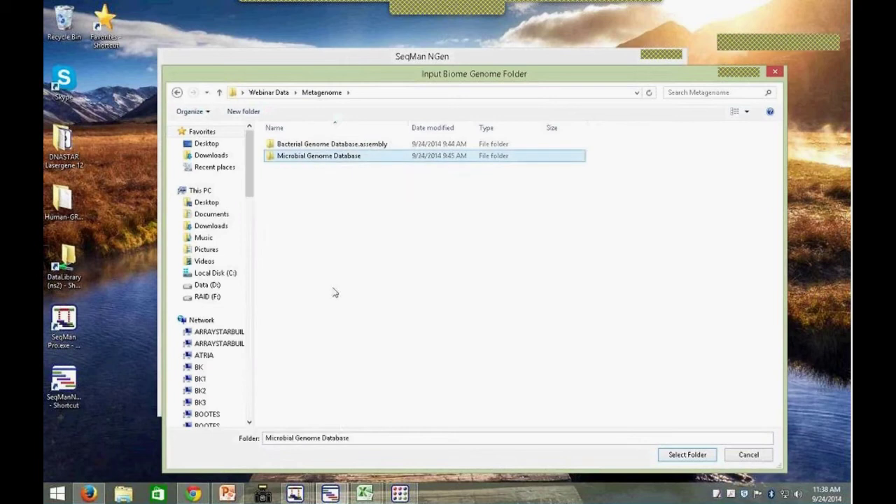
pyautogui.click(681, 455)
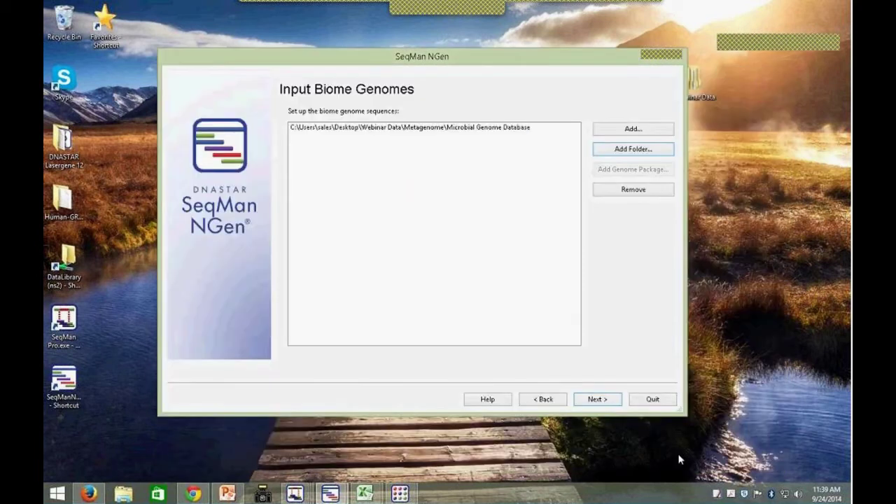
# Step: Keep the four FASTQ read files, look over the advanced assembly options without changes, and proceed to the generated assembly script
pyautogui.click(594, 403)
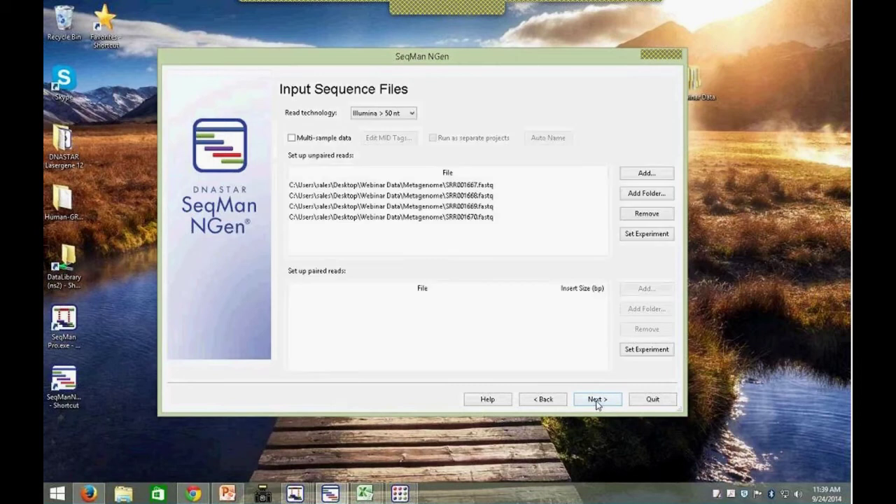
pyautogui.click(597, 400)
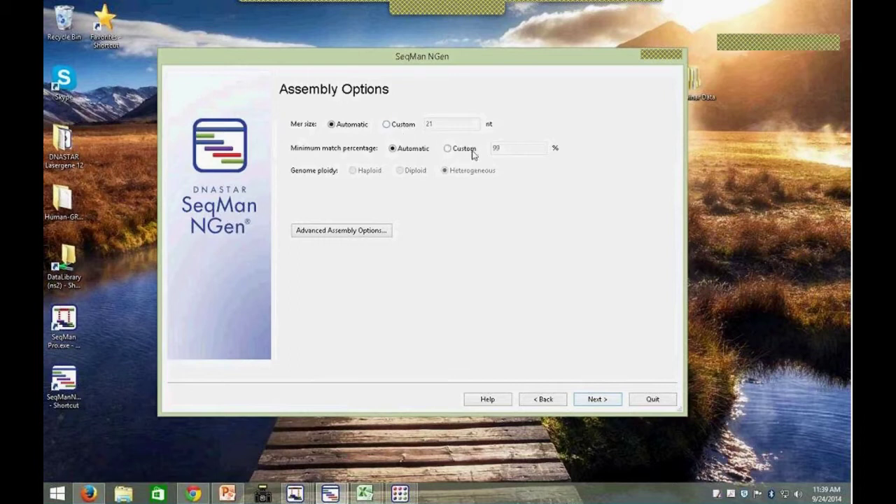
pyautogui.click(376, 236)
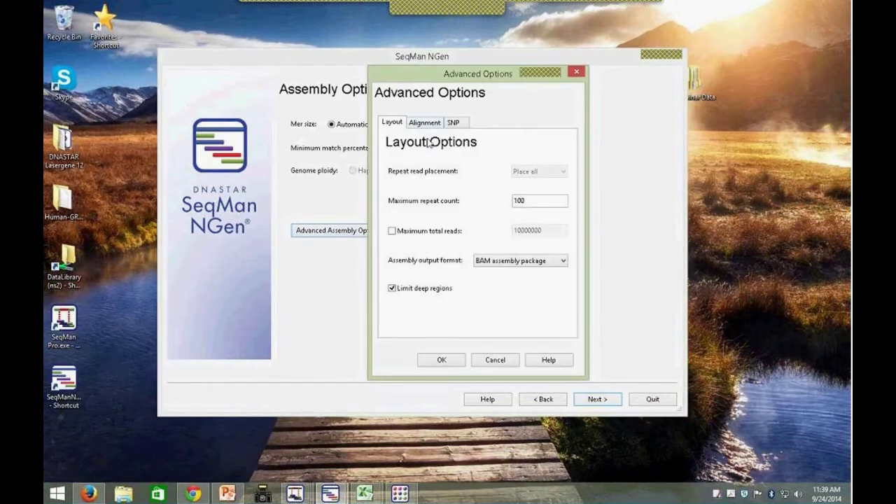
pyautogui.click(576, 73)
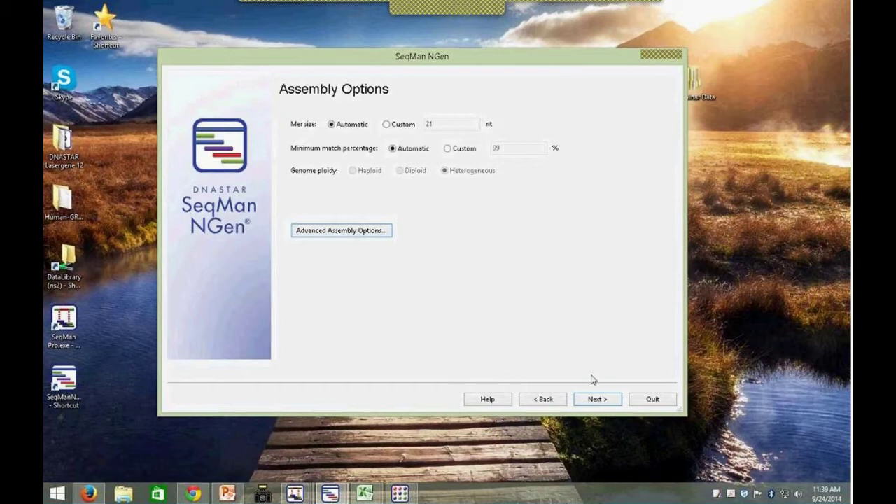
pyautogui.click(592, 400)
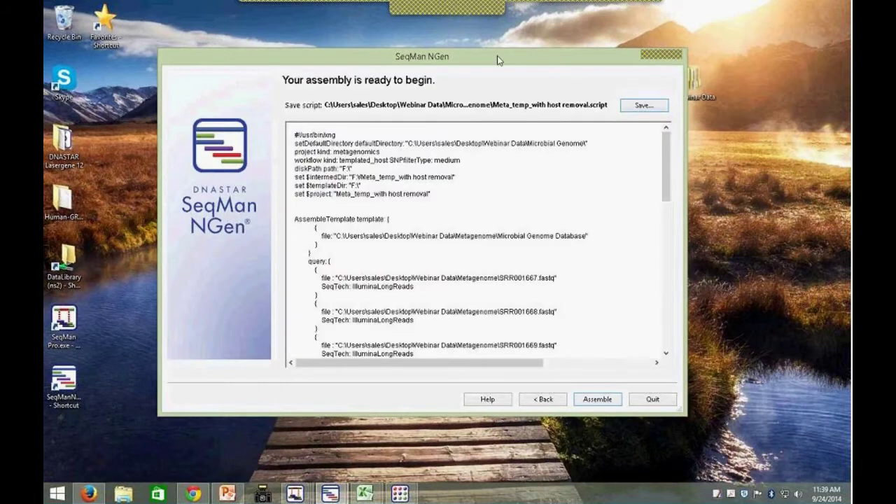
# Step: Switch to the Bacterial Genome Database.assembly project in SeqMan Pro, read through its enlarged report to the end, and close the report
pyautogui.moveTo(498, 61); pyautogui.dragTo(336, 77)
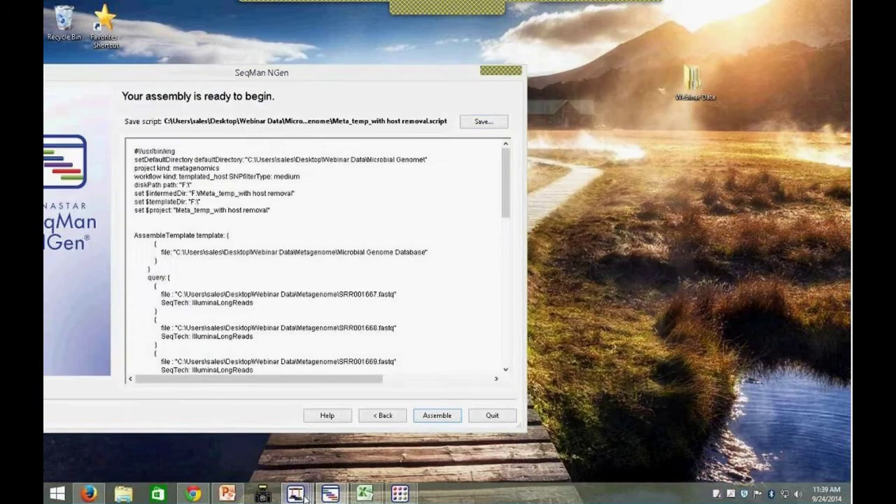
pyautogui.moveTo(305, 499)
pyautogui.click(234, 441)
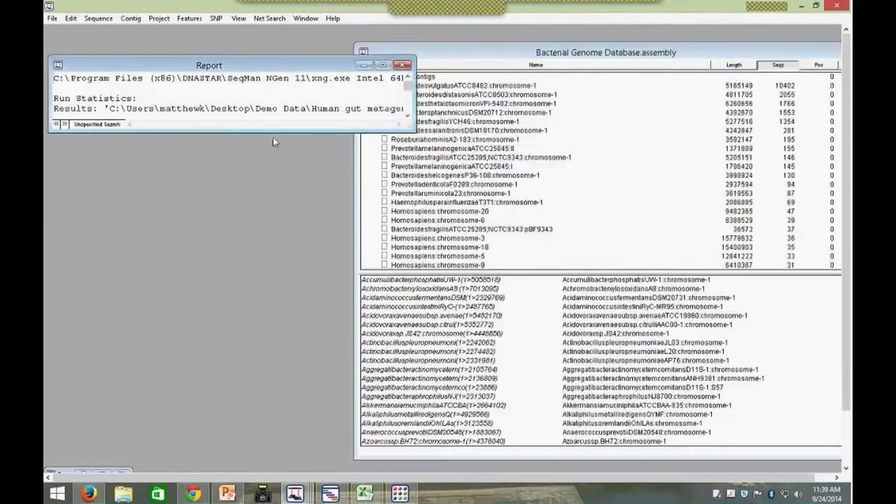
pyautogui.moveTo(274, 132); pyautogui.dragTo(295, 420)
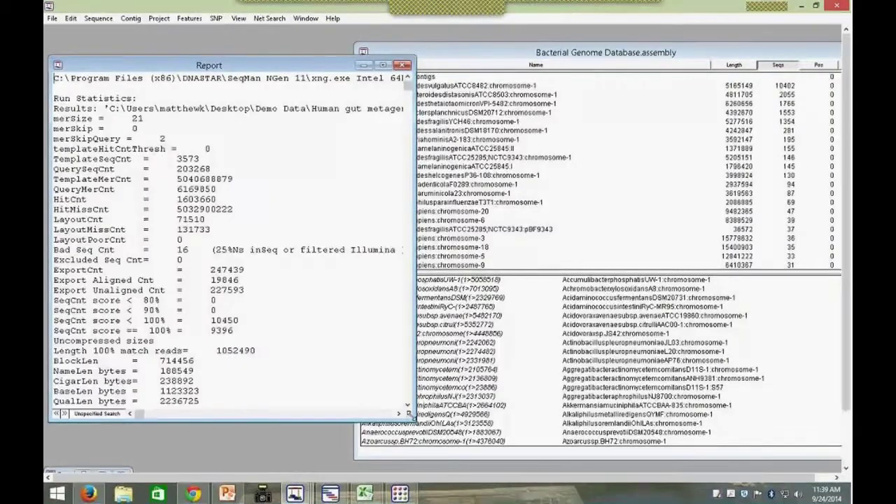
pyautogui.moveTo(415, 418); pyautogui.dragTo(482, 435)
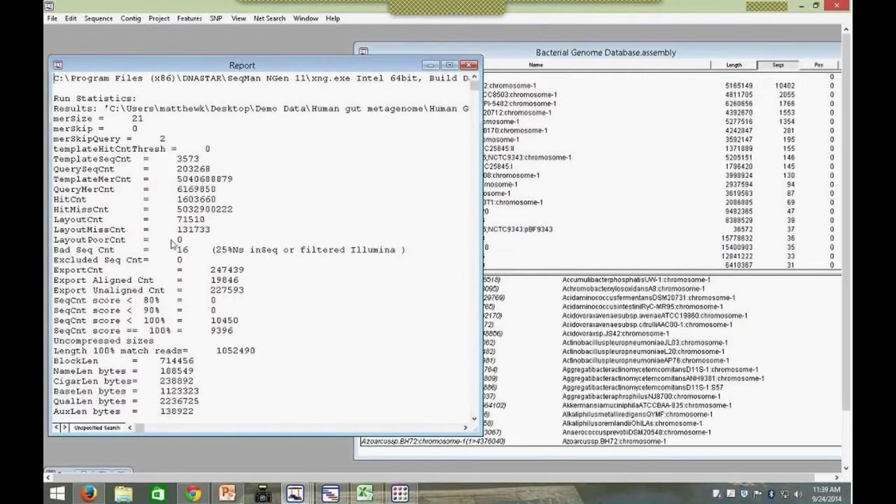
pyautogui.scroll(-6, 188, 186)
pyautogui.scroll(-15, 193, 198)
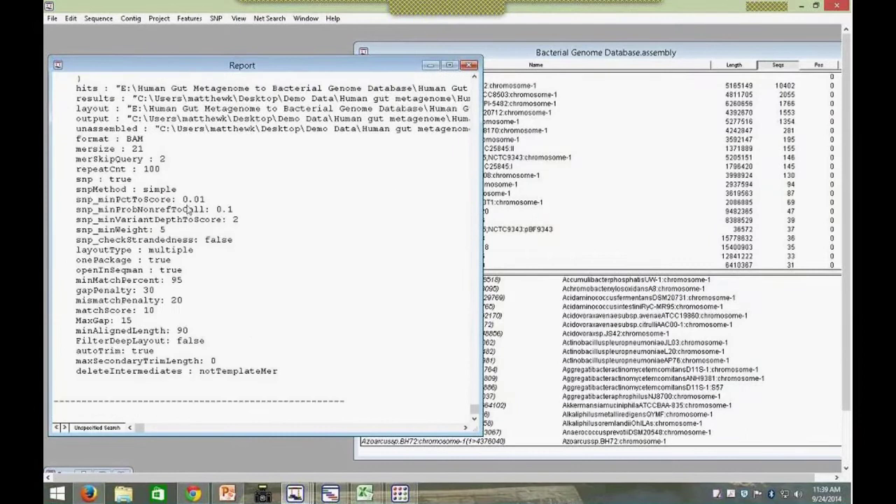
pyautogui.click(468, 65)
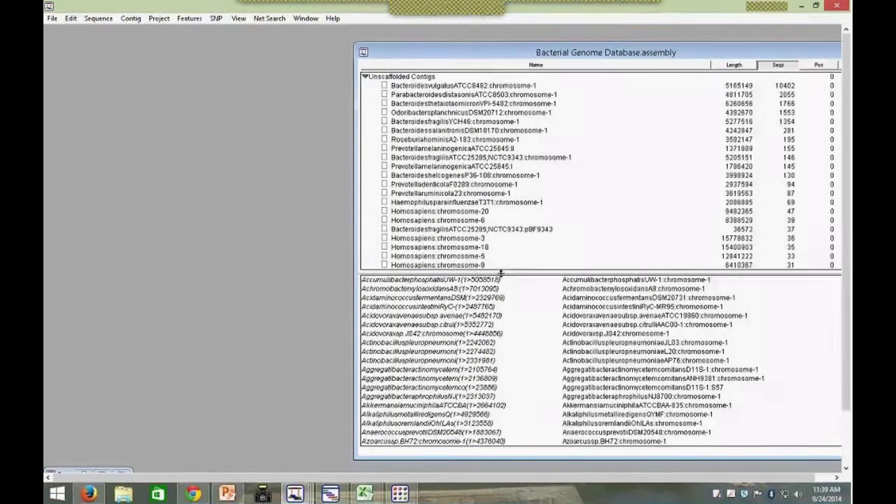
# Step: Enlarge the contig list of the Bacterial Genome Database assembly to examine its contigs, and minimize SeqMan Pro
pyautogui.moveTo(501, 273); pyautogui.dragTo(505, 335)
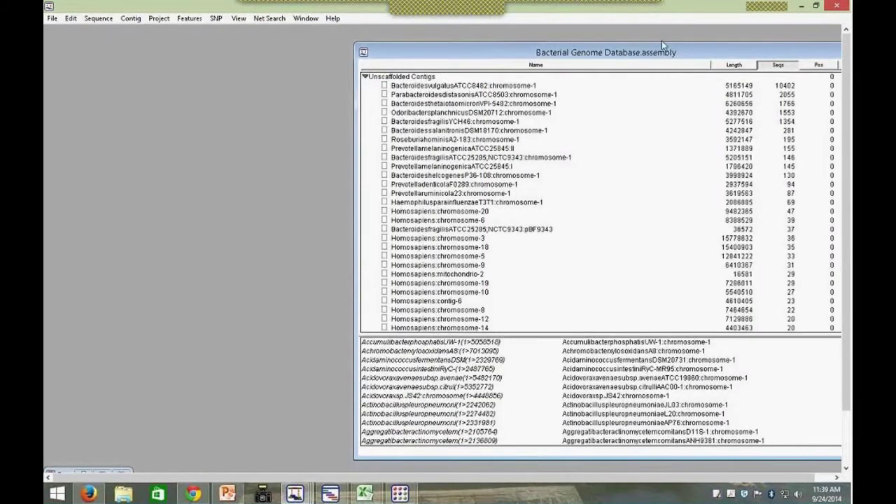
pyautogui.moveTo(662, 51); pyautogui.dragTo(631, 53)
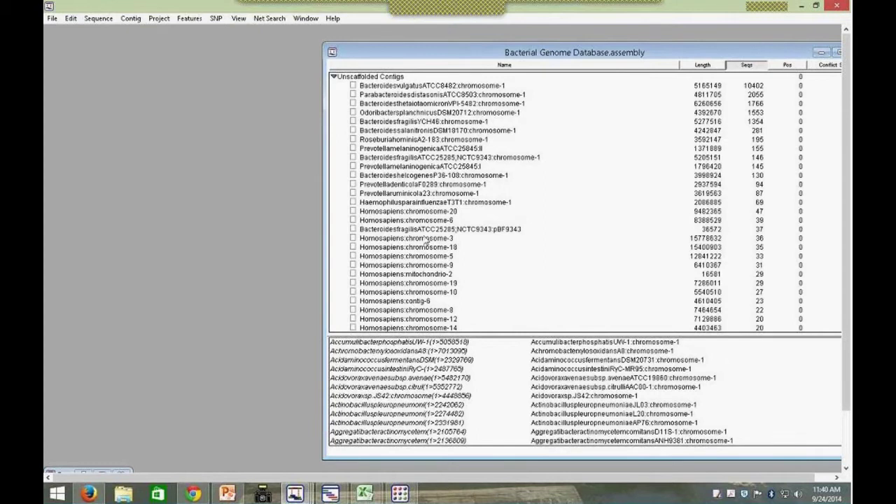
pyautogui.click(804, 7)
# Step: Open the Microbial Genome Database folder inside Metagenome in the Webinar Data desktop folder
pyautogui.moveTo(413, 77); pyautogui.dragTo(467, 254)
pyautogui.doubleClick(692, 83)
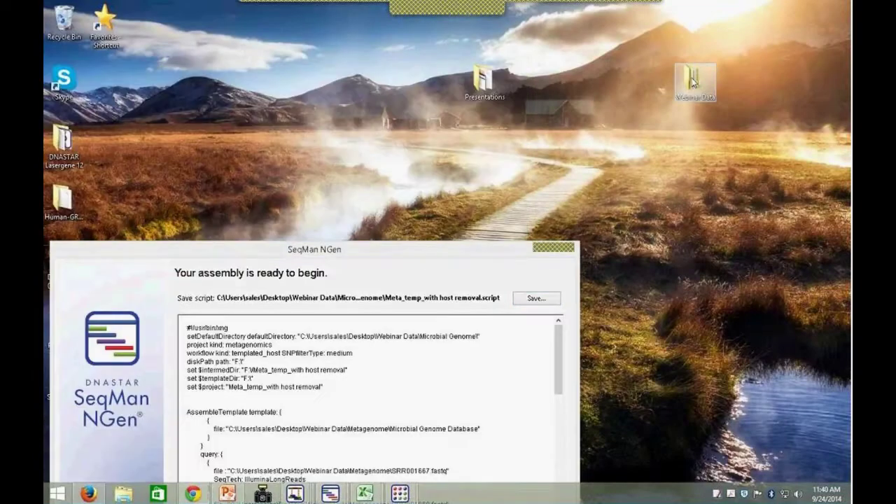
pyautogui.moveTo(431, 84); pyautogui.dragTo(451, 35)
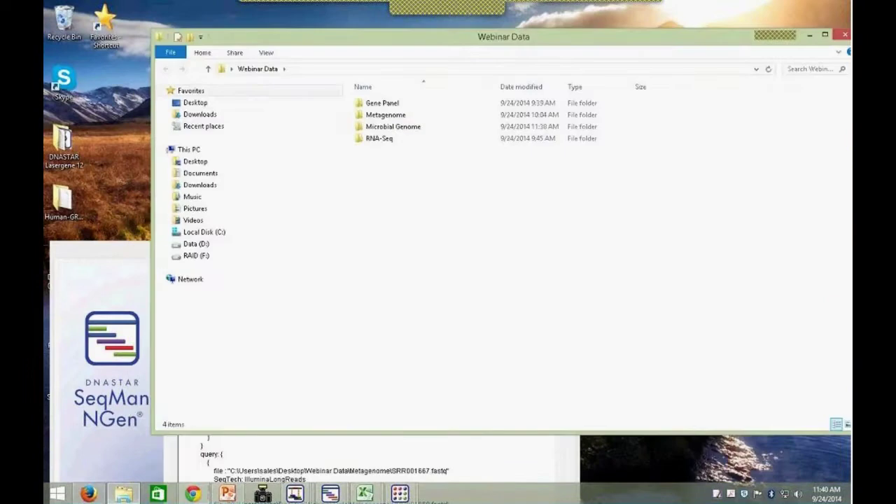
pyautogui.doubleClick(391, 118)
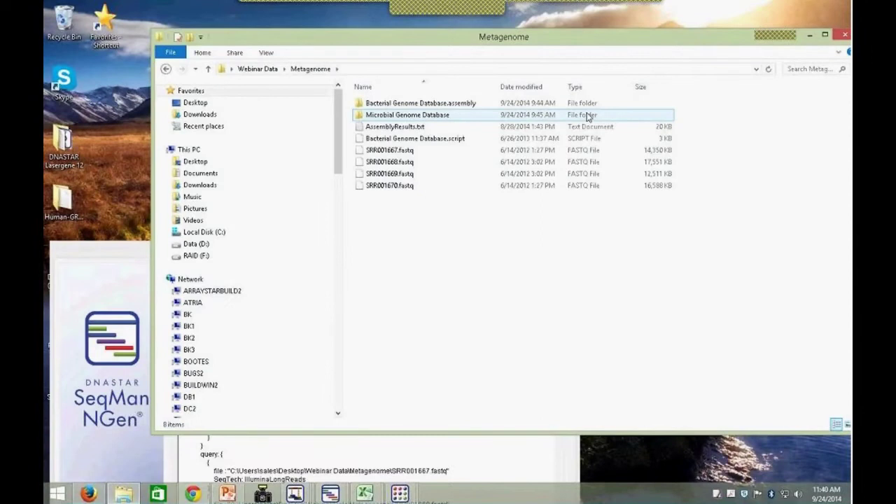
pyautogui.doubleClick(439, 117)
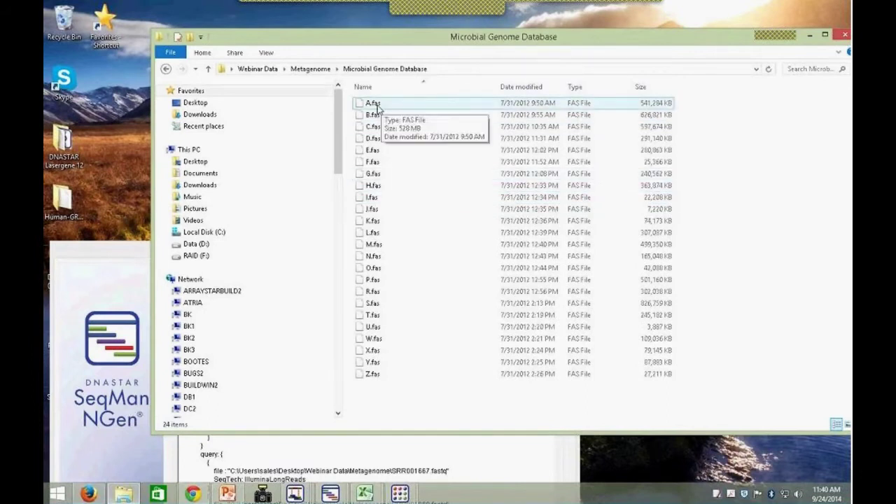
# Step: View A.fas in Universal Viewer, highlight the name in its first sequence header, and minimize the viewer and the folder window
pyautogui.rightClick(378, 106)
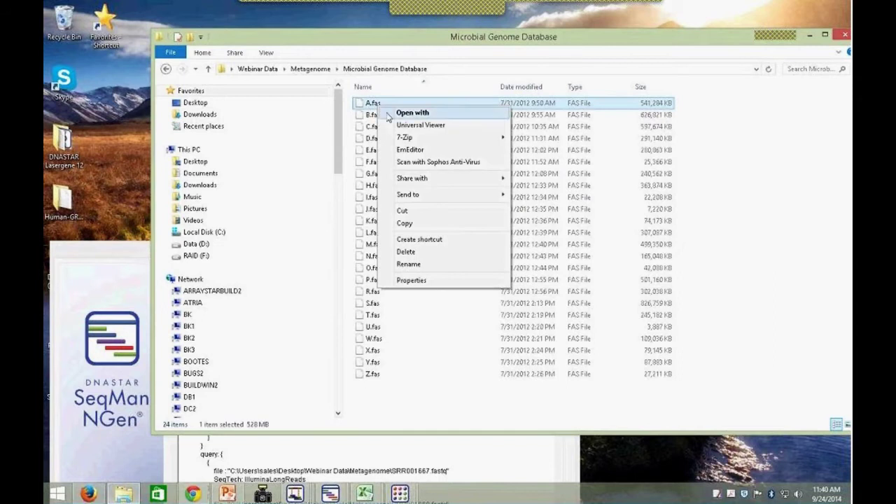
pyautogui.click(413, 127)
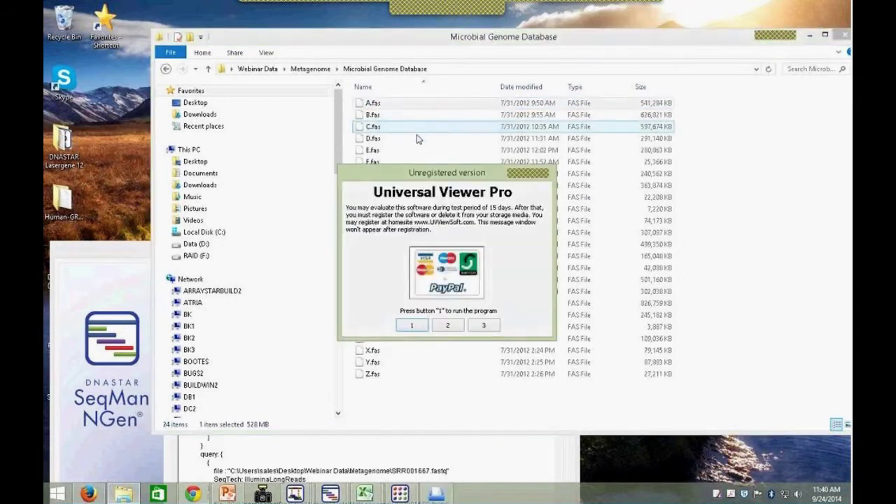
pyautogui.click(414, 332)
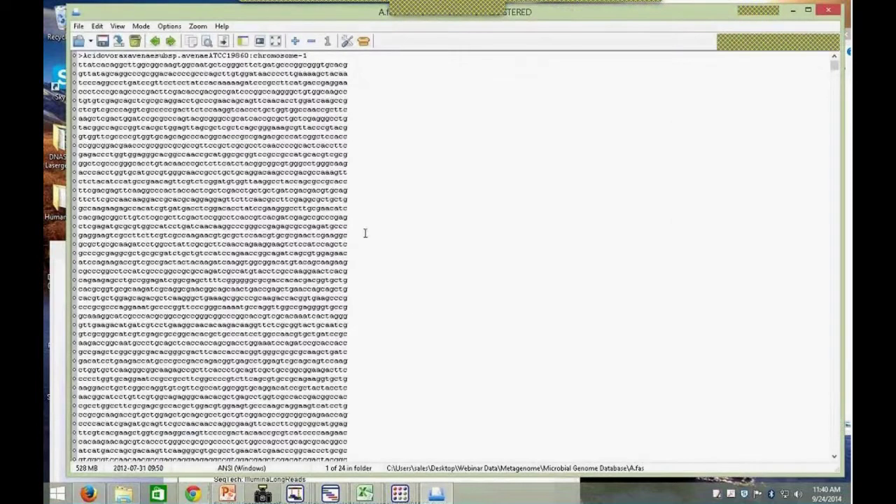
pyautogui.click(79, 56)
pyautogui.moveTo(82, 56); pyautogui.dragTo(250, 56)
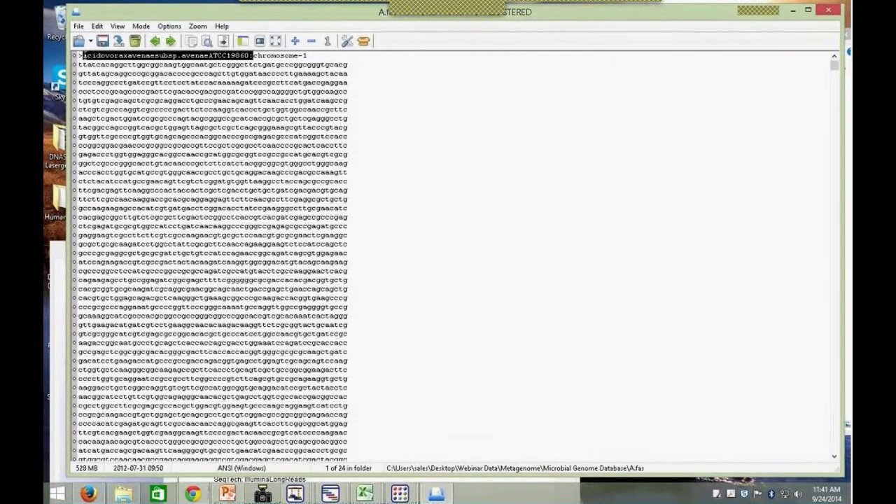
pyautogui.moveTo(81, 55); pyautogui.dragTo(308, 56)
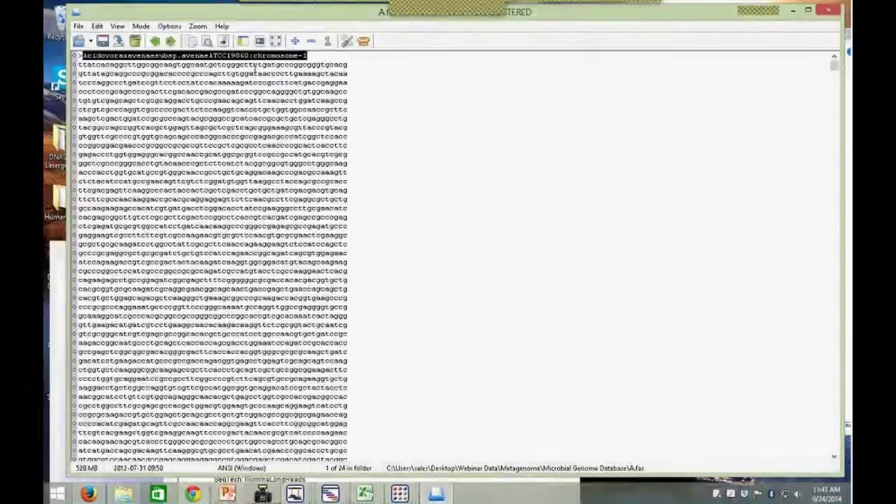
pyautogui.click(793, 11)
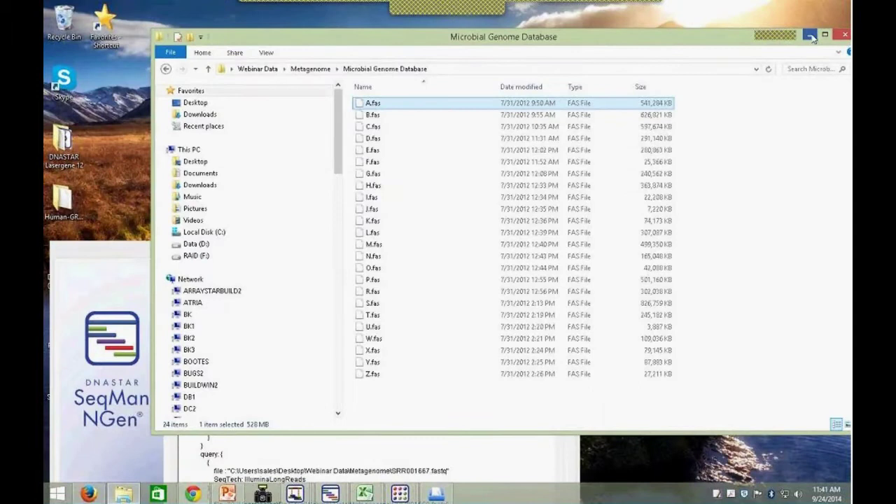
pyautogui.click(810, 36)
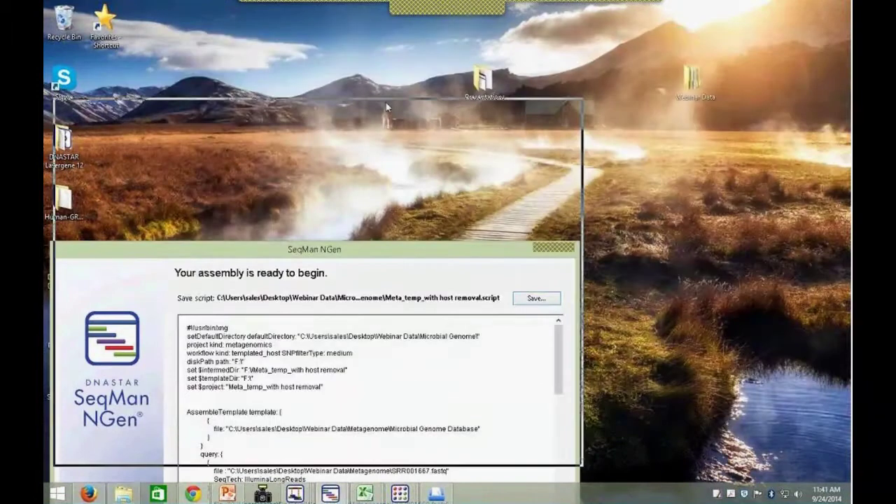
# Step: Return to the Bacterial Genome Database assembly in SeqMan Pro and open the alignment and enlarged strategy view of the BacteroidesvulgatusATCC8482 chromosome-1 contig
pyautogui.moveTo(386, 102); pyautogui.dragTo(386, 102)
pyautogui.moveTo(295, 493)
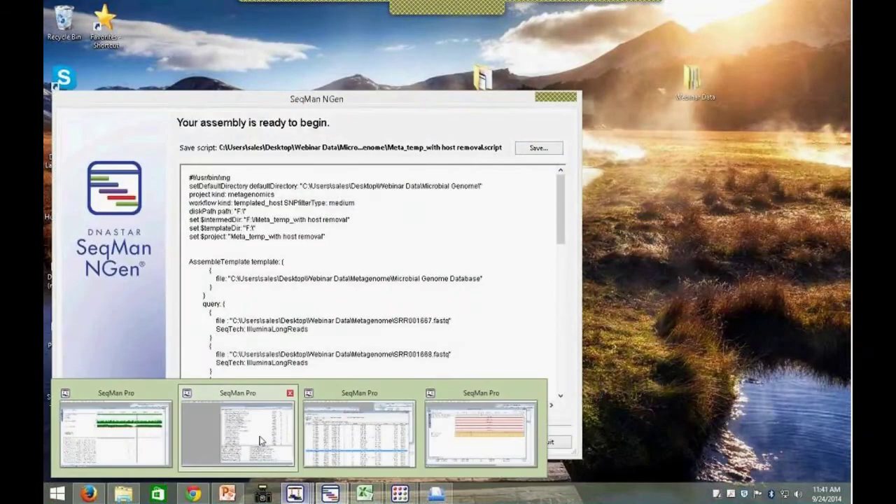
pyautogui.click(260, 440)
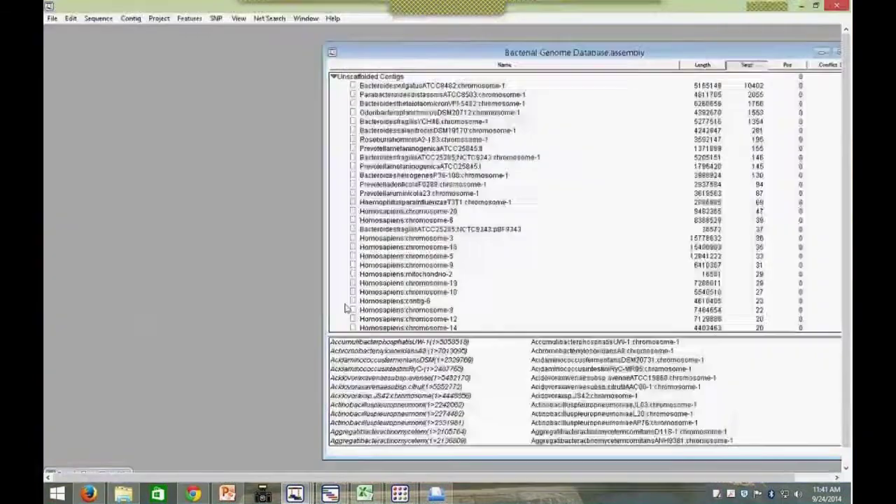
pyautogui.doubleClick(470, 86)
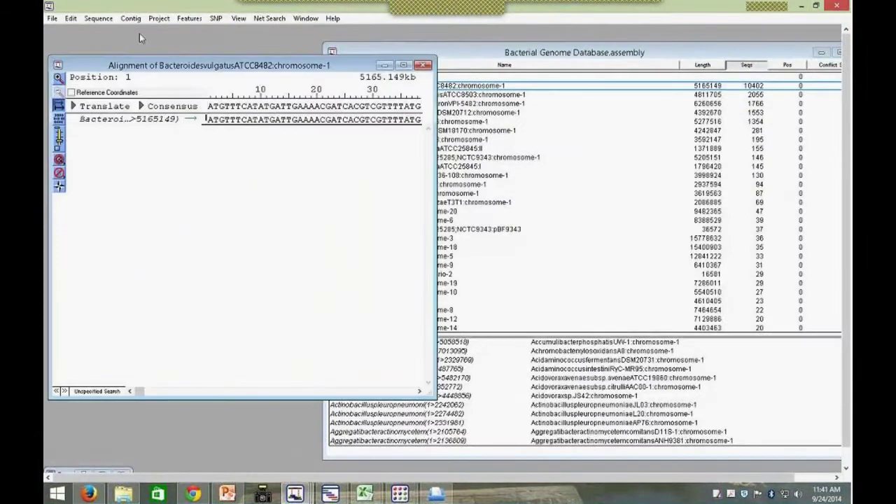
pyautogui.click(131, 19)
pyautogui.click(145, 55)
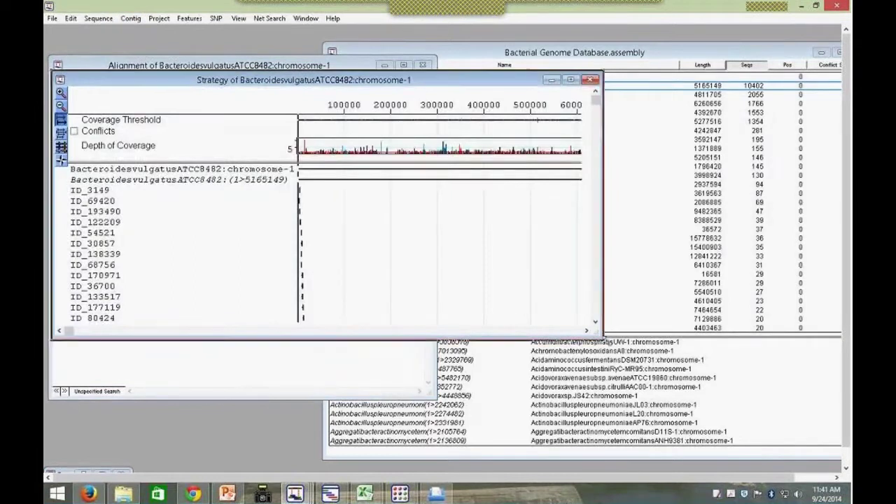
pyautogui.moveTo(602, 339); pyautogui.dragTo(834, 443)
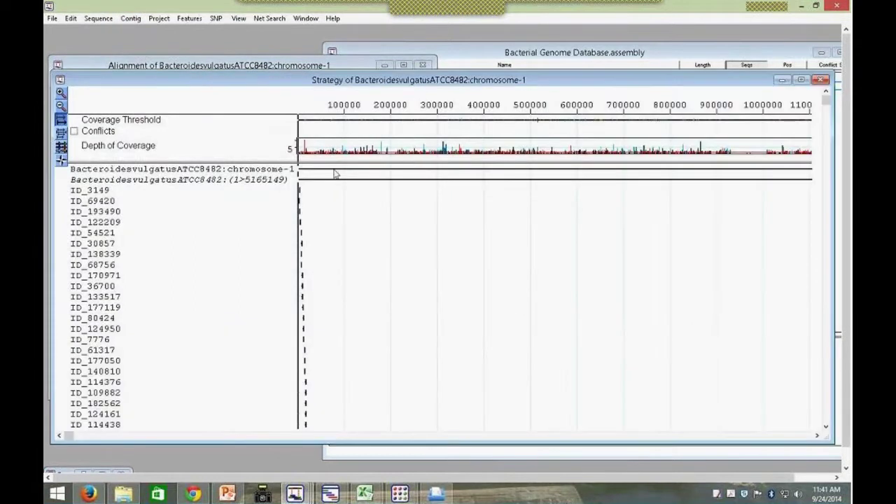
# Step: Enlarge the Depth of Coverage graph in the BacteroidesvulgatusATCC8482 strategy view and examine the coverage near the chromosome's end
pyautogui.moveTo(334, 161); pyautogui.dragTo(322, 240)
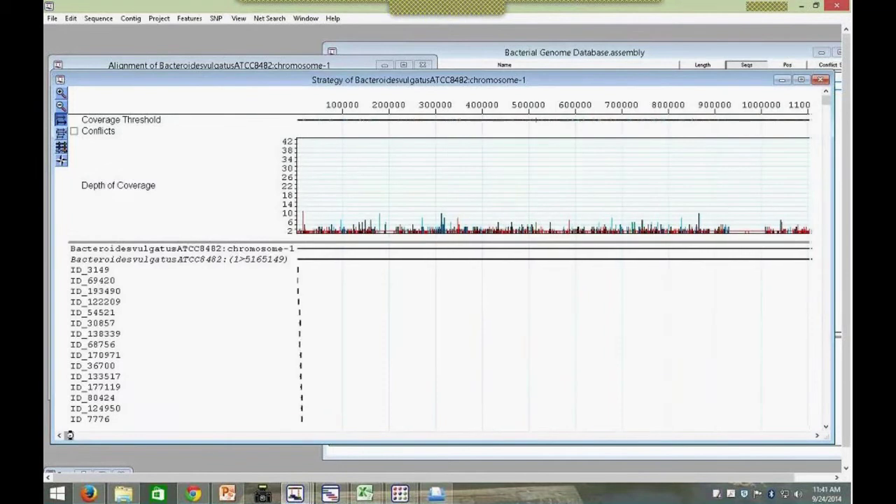
pyautogui.moveTo(72, 437); pyautogui.dragTo(790, 435)
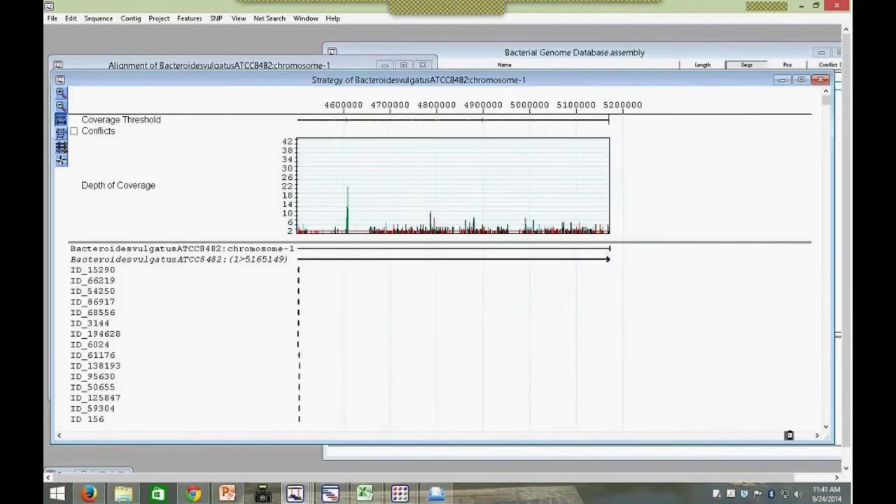
pyautogui.moveTo(386, 227)
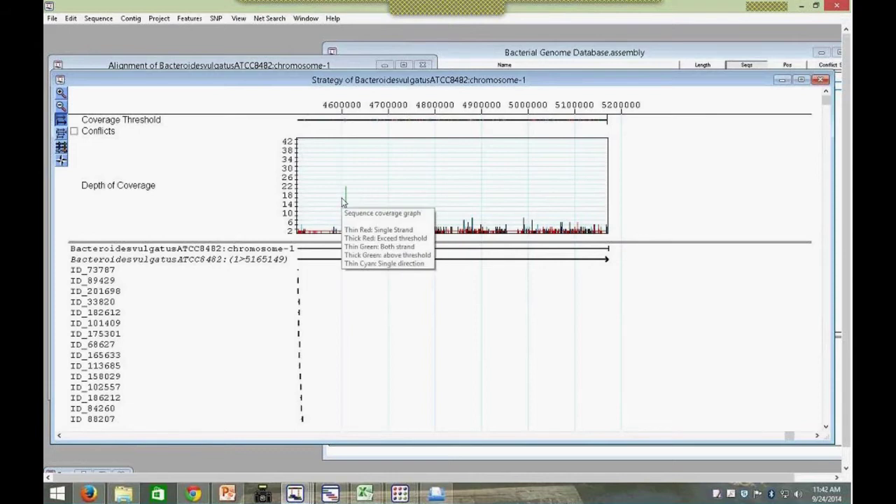
# Step: View the alignment and strategy of the OdoribactersplanchnicusDSM20712 chromosome-1 contig, minimize the strategy view, and return to the contig list
pyautogui.click(491, 53)
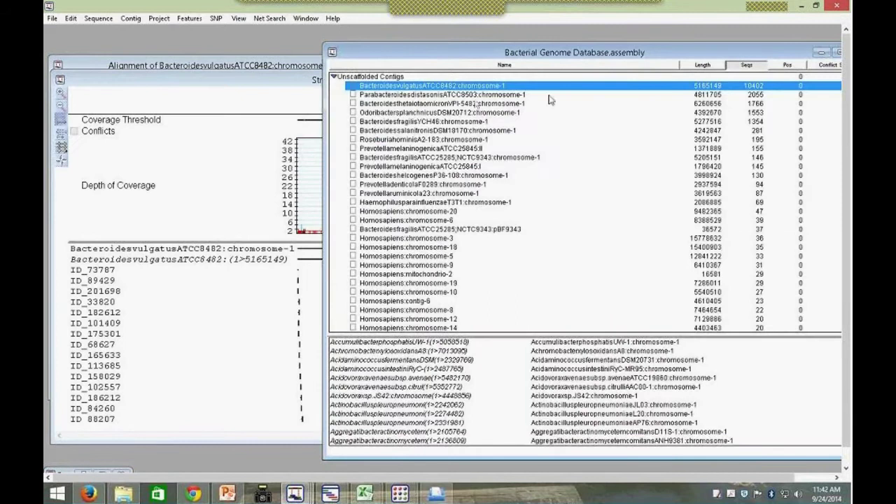
pyautogui.doubleClick(402, 113)
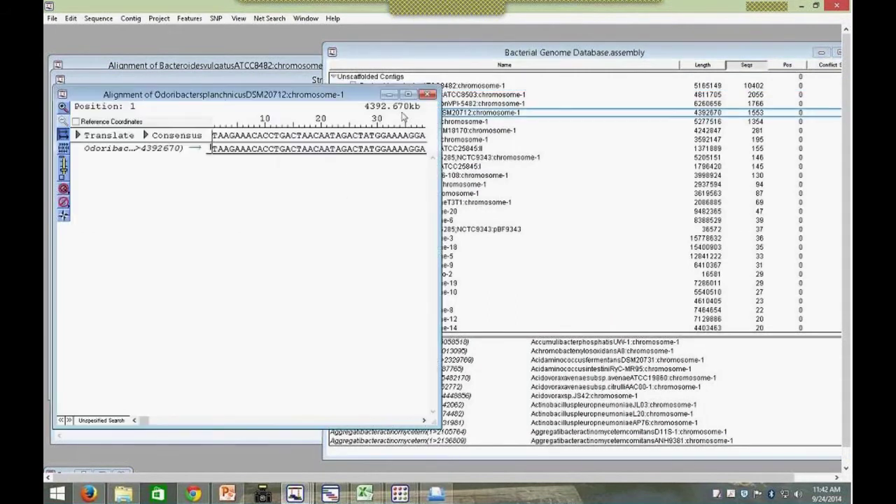
pyautogui.click(131, 19)
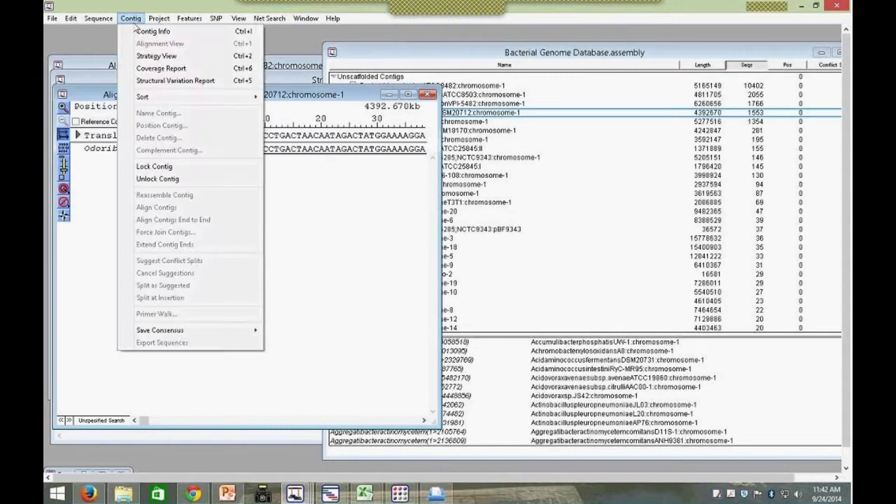
pyautogui.click(161, 56)
pyautogui.moveTo(605, 364); pyautogui.dragTo(770, 412)
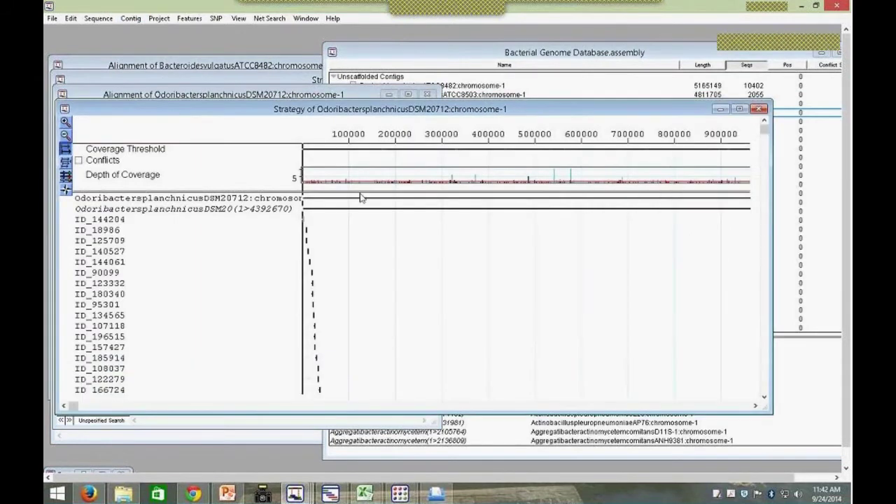
pyautogui.click(720, 109)
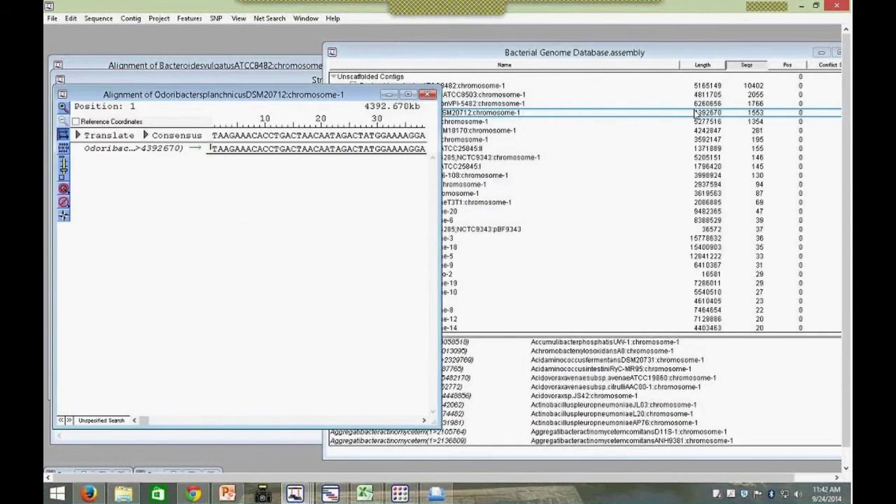
pyautogui.click(461, 61)
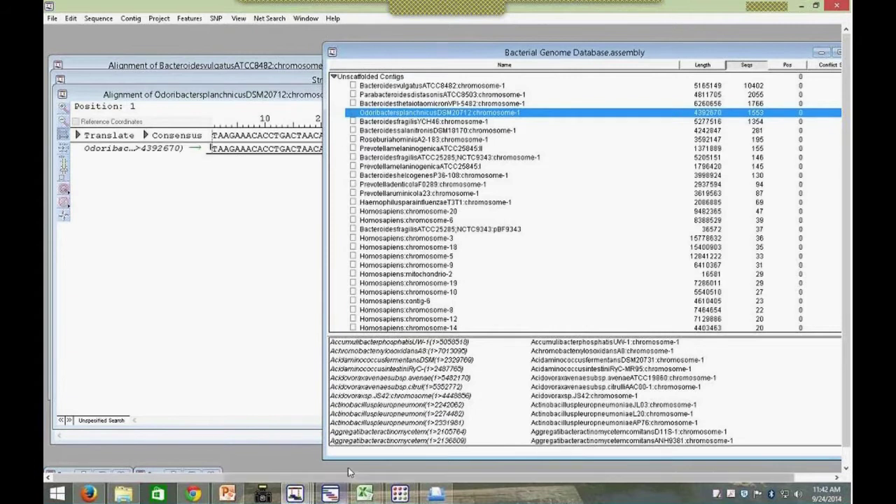
# Step: Switch to AssemblyResults.txt in Excel, examine the sequence count, SNP count and template coverage for BacteroidesvulgatusATCC8482, and minimize Excel
pyautogui.click(364, 493)
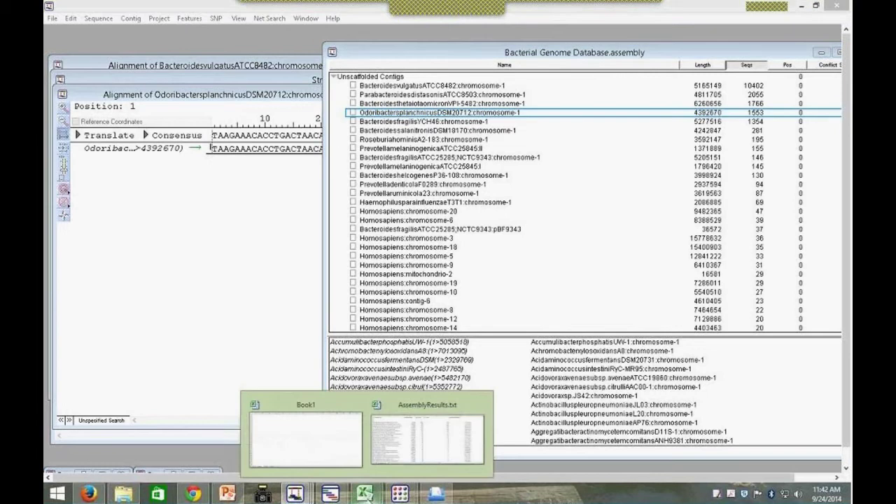
pyautogui.click(405, 466)
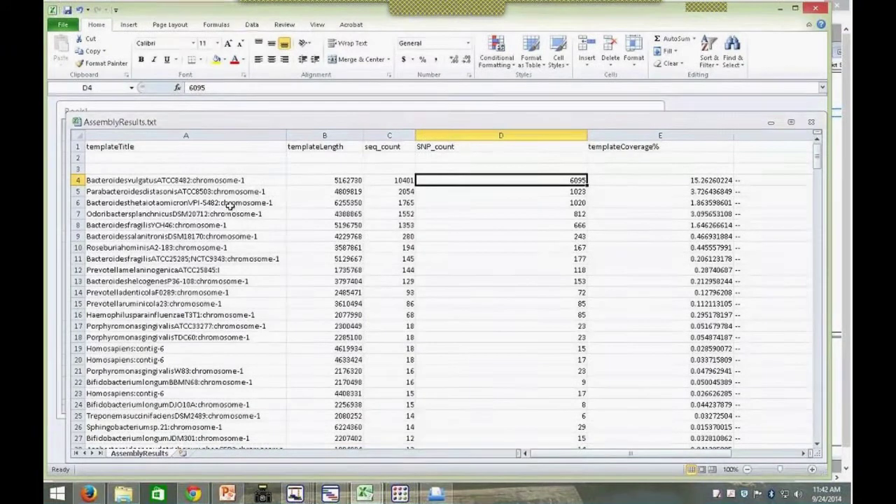
pyautogui.click(79, 180)
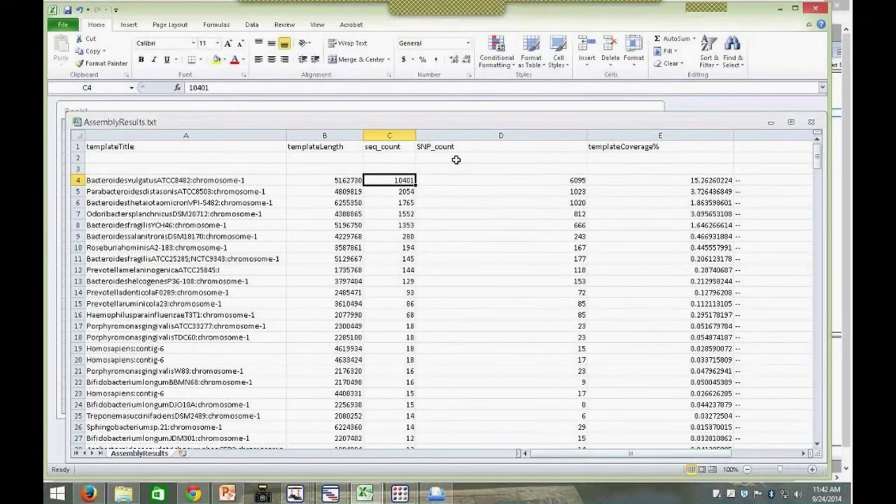
pyautogui.click(556, 180)
pyautogui.click(661, 182)
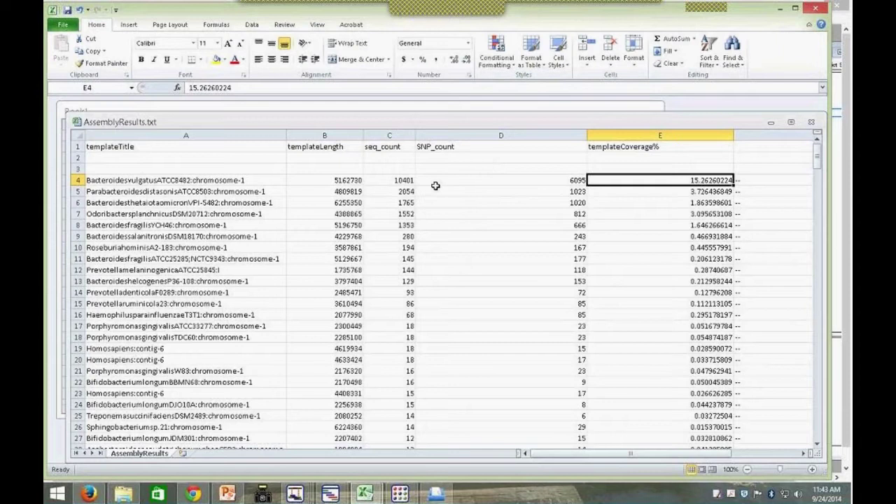
pyautogui.click(398, 179)
pyautogui.click(689, 182)
pyautogui.click(390, 180)
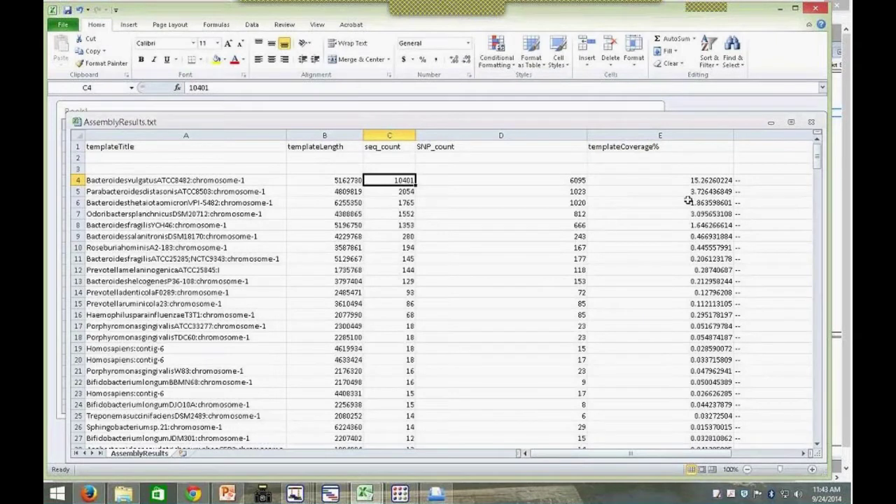
pyautogui.click(778, 10)
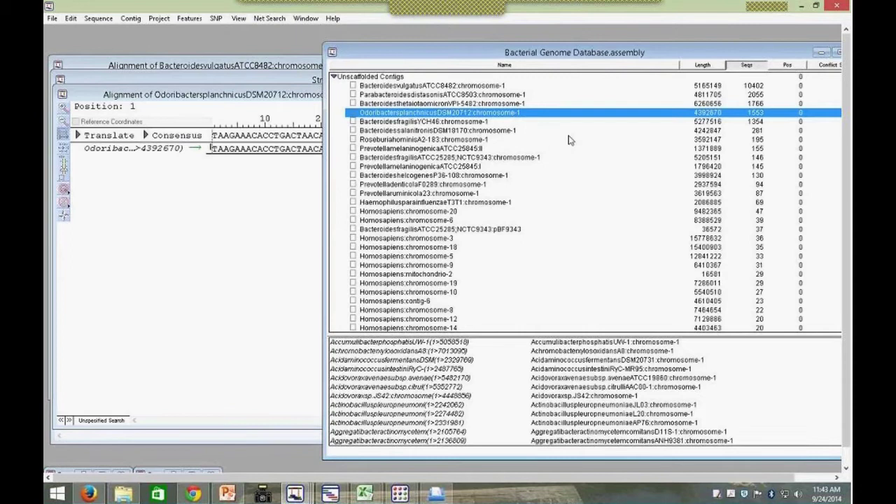
# Step: Minimize SeqMan Pro, switch to the PowerPoint presentation, and show slide 18 on gene panel workflows
pyautogui.moveTo(456, 112)
pyautogui.mouseDown()
pyautogui.moveTo(476, 137)
pyautogui.moveTo(479, 214)
pyautogui.mouseUp()
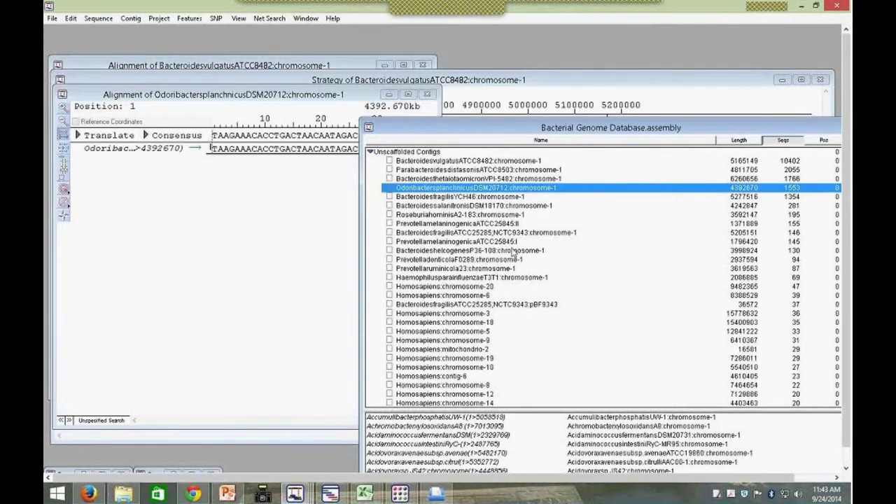
pyautogui.click(796, 5)
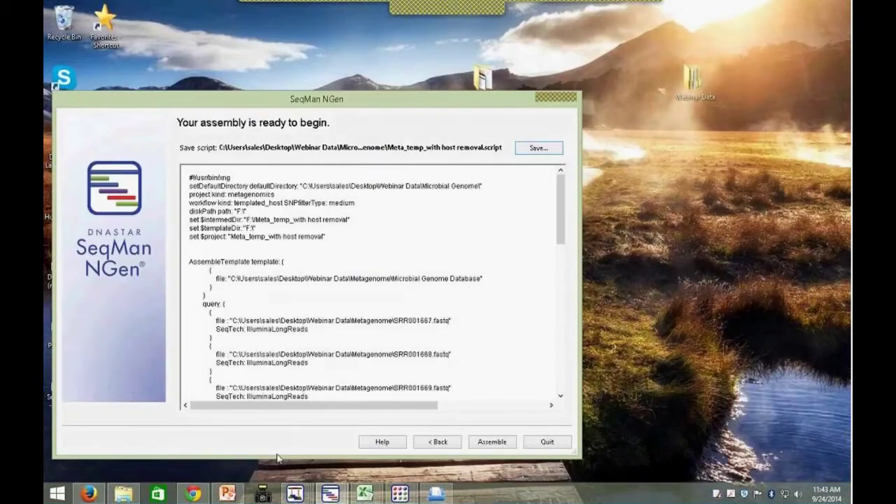
pyautogui.click(227, 493)
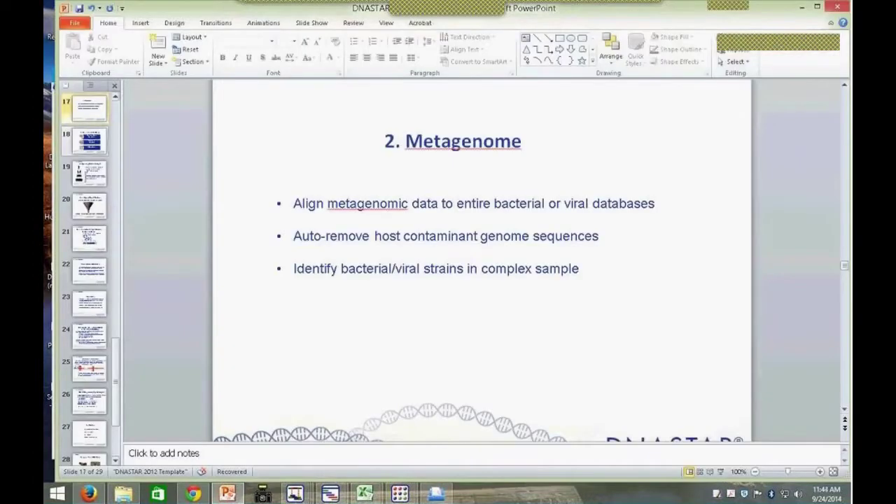
pyautogui.click(89, 132)
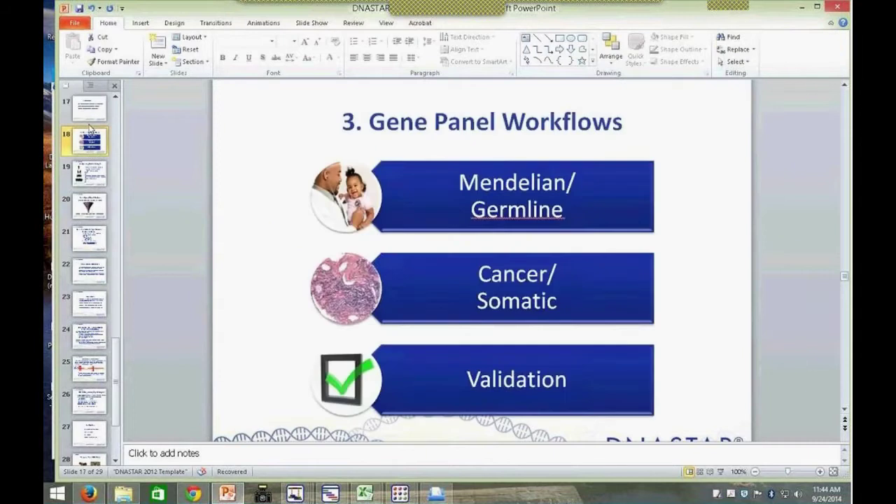
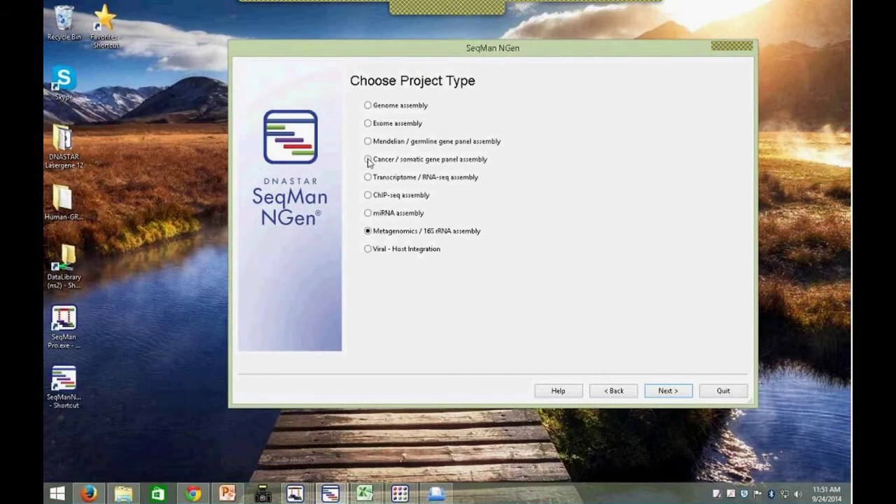
# Step: Set up a cancer / somatic gene panel assembly in SeqMan NGen with the templated assemblies with control type and project name Gene Panel
pyautogui.click(368, 160)
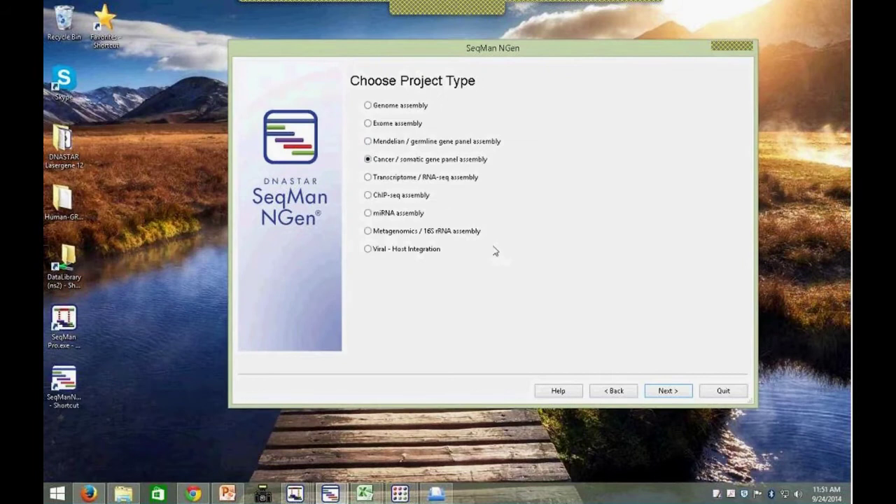
pyautogui.click(669, 392)
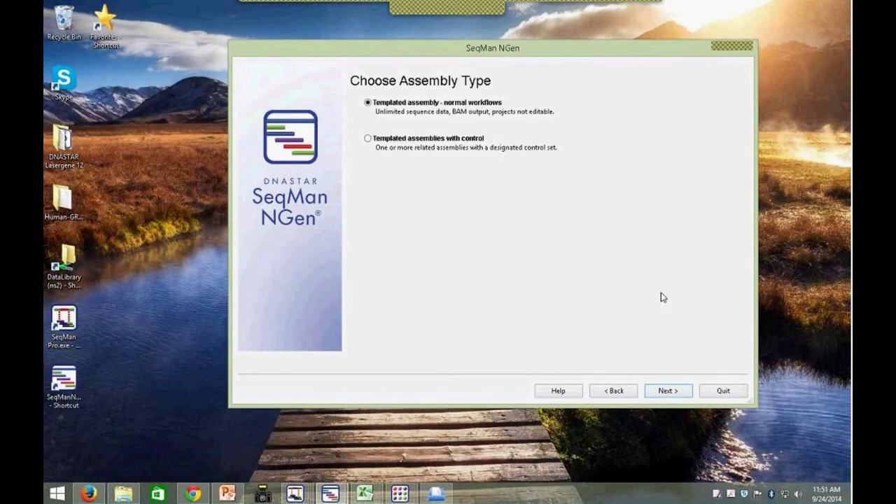
pyautogui.moveTo(575, 48); pyautogui.dragTo(560, 48)
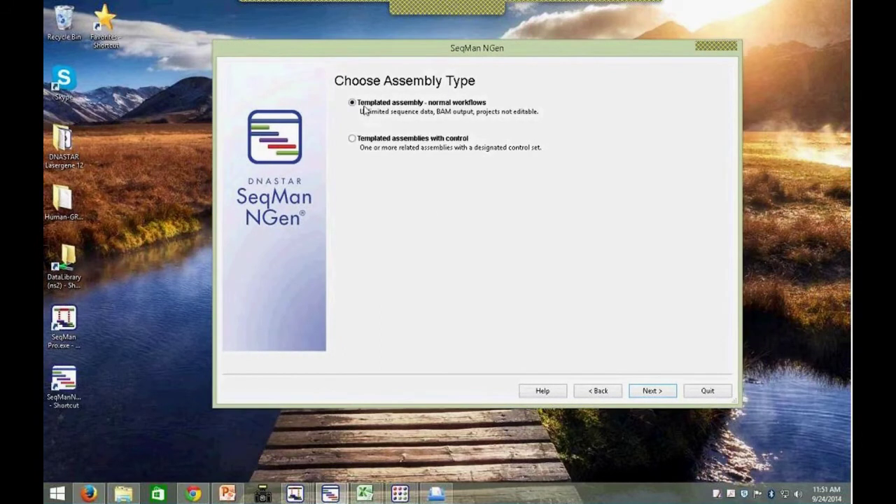
pyautogui.click(352, 139)
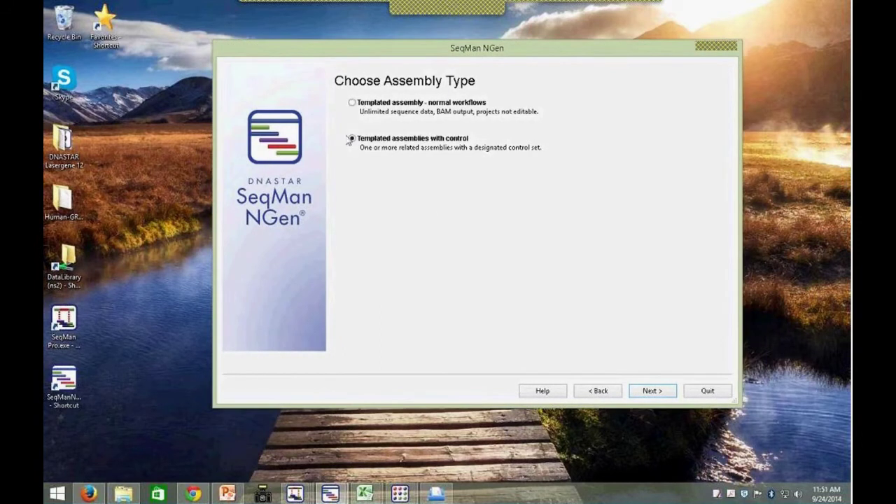
pyautogui.click(652, 391)
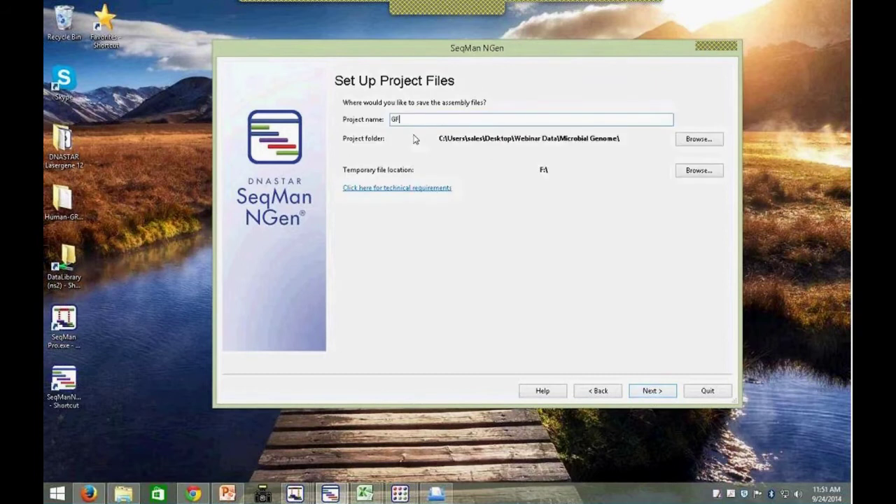
pyautogui.write('Gene Panel')
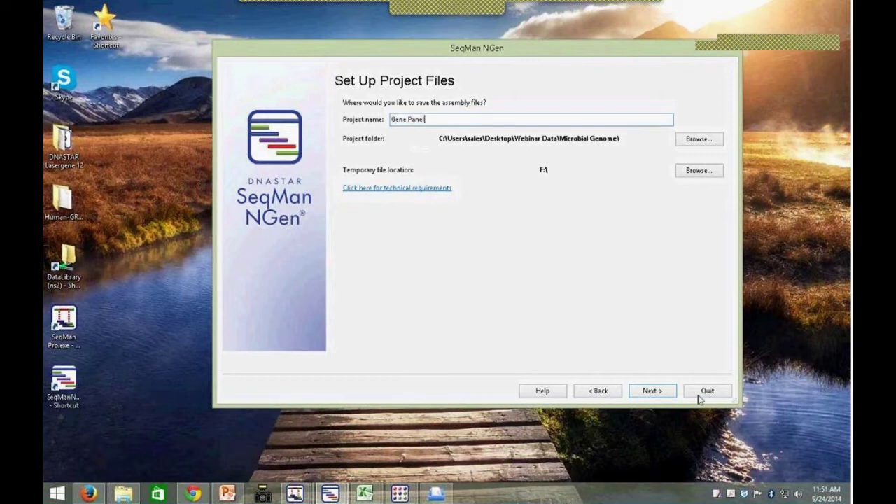
pyautogui.click(660, 393)
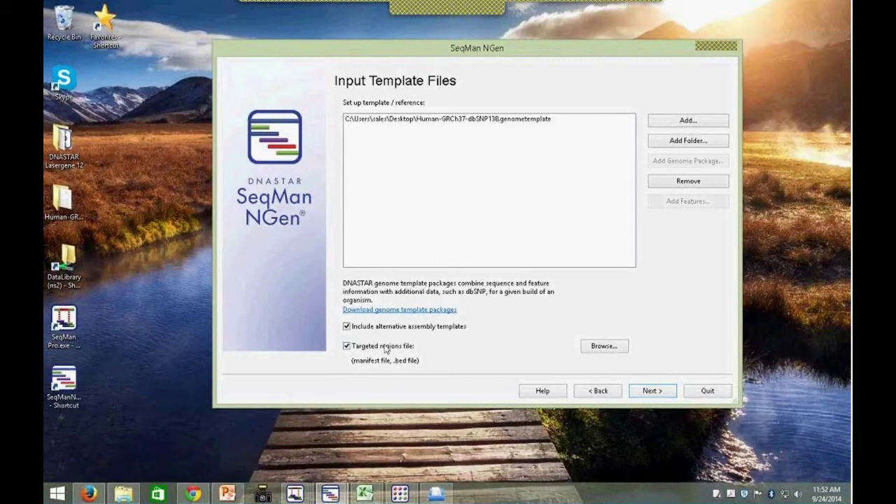
# Step: Load Comprehensive_Cancer_panel_intersect.bed from the Gene Panel folder in Webinar Data as the targeted regions file and continue to the sequence file setup
pyautogui.click(604, 347)
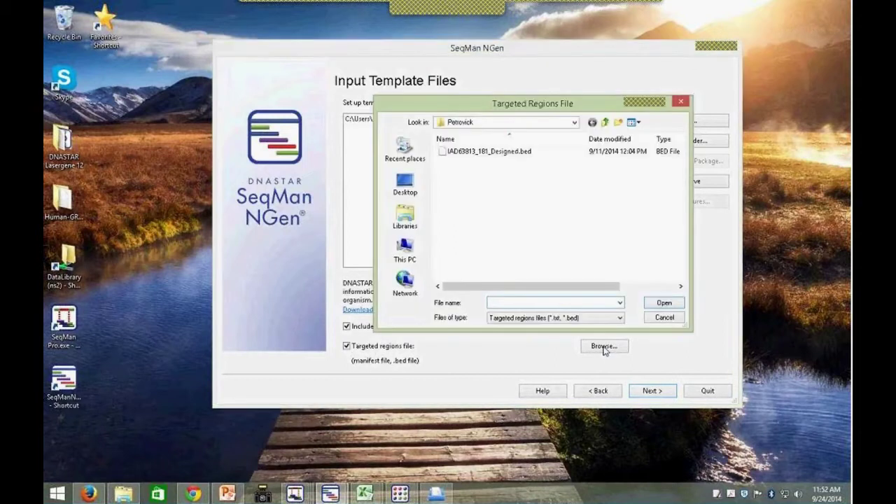
pyautogui.click(601, 124)
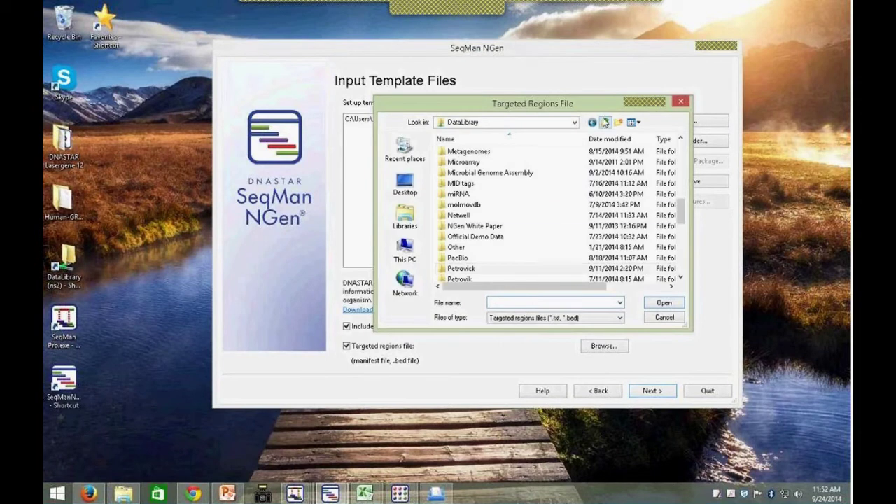
pyautogui.click(574, 123)
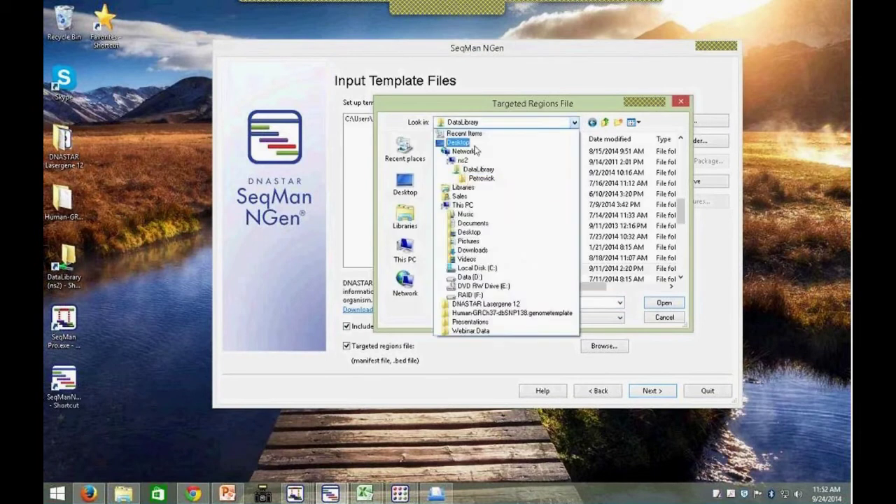
pyautogui.click(459, 140)
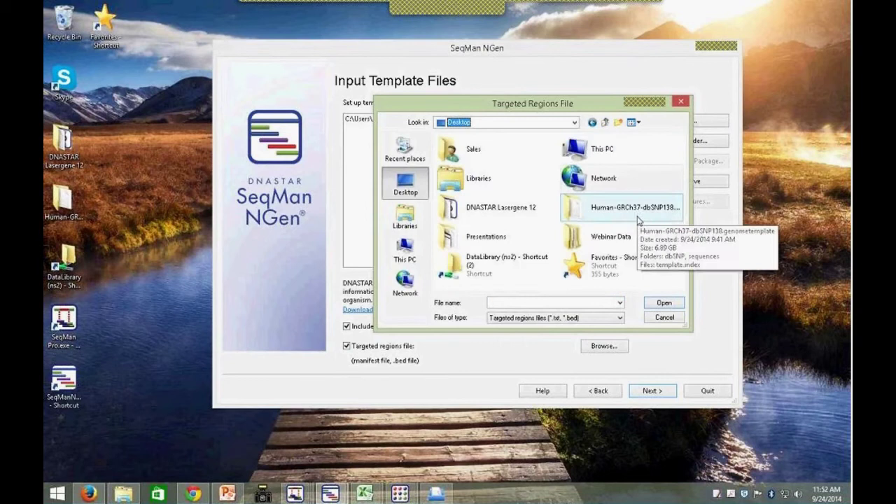
pyautogui.doubleClick(602, 236)
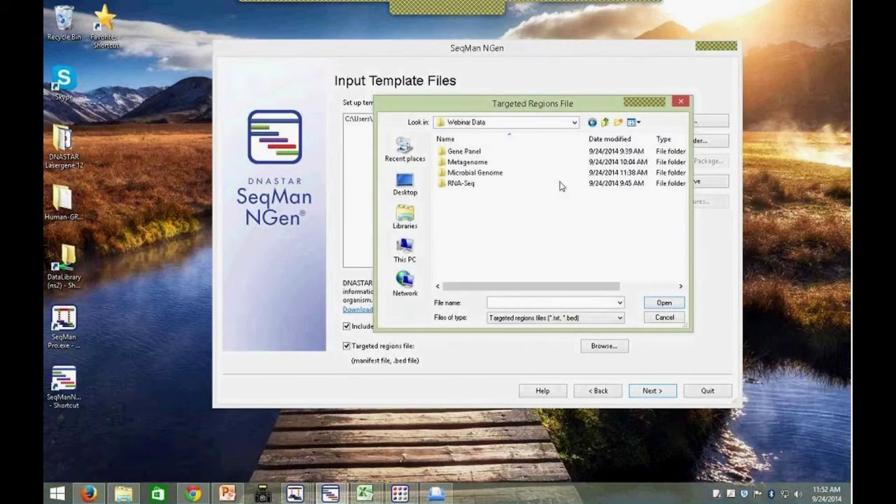
pyautogui.doubleClick(468, 152)
pyautogui.doubleClick(472, 152)
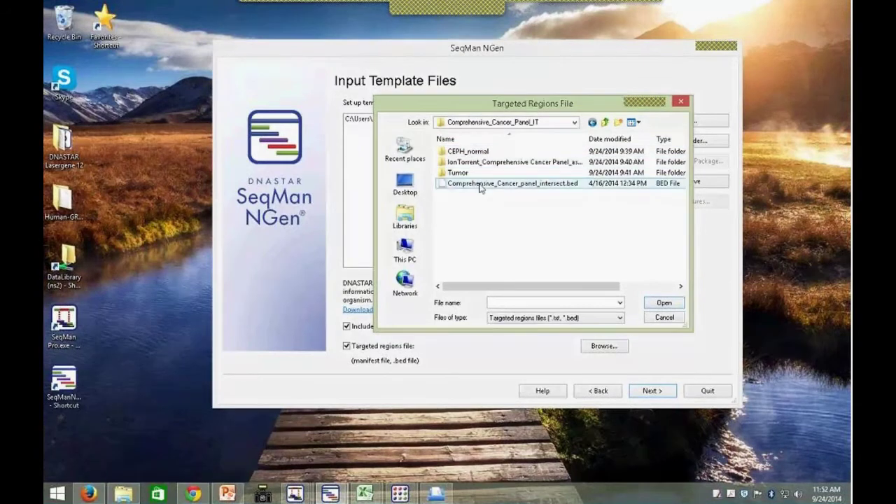
pyautogui.click(480, 184)
pyautogui.click(662, 303)
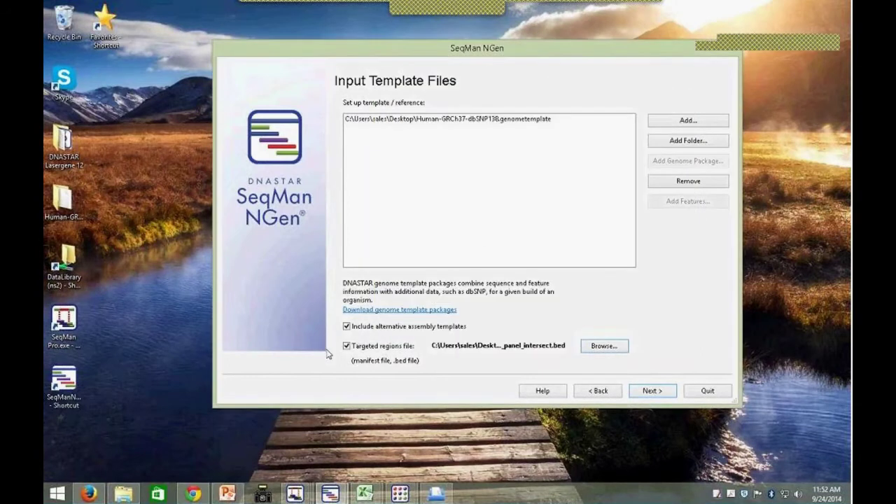
pyautogui.click(651, 391)
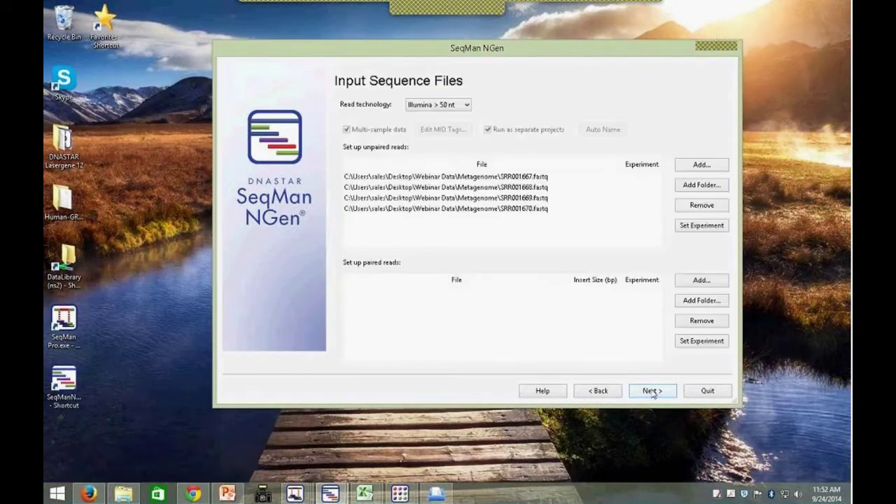
# Step: Remove the four metagenome FASTQ files from the unpaired reads and set the read technology to Ion Torrent
pyautogui.click(402, 209)
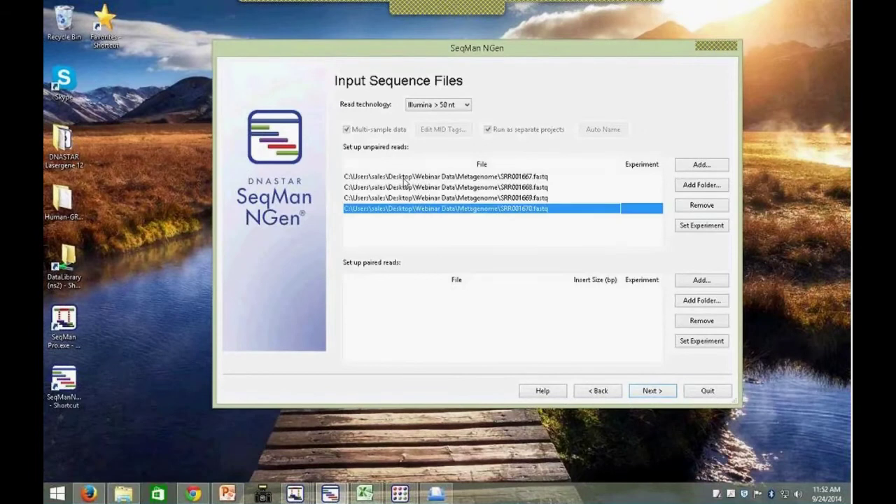
pyautogui.keyDown('shift'); pyautogui.click(404, 179); pyautogui.keyUp('shift')
pyautogui.click(700, 205)
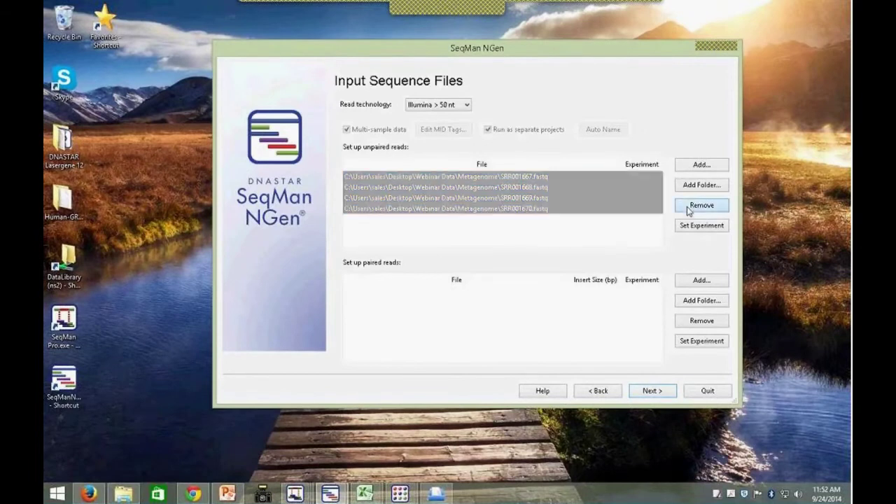
pyautogui.click(467, 105)
pyautogui.click(433, 151)
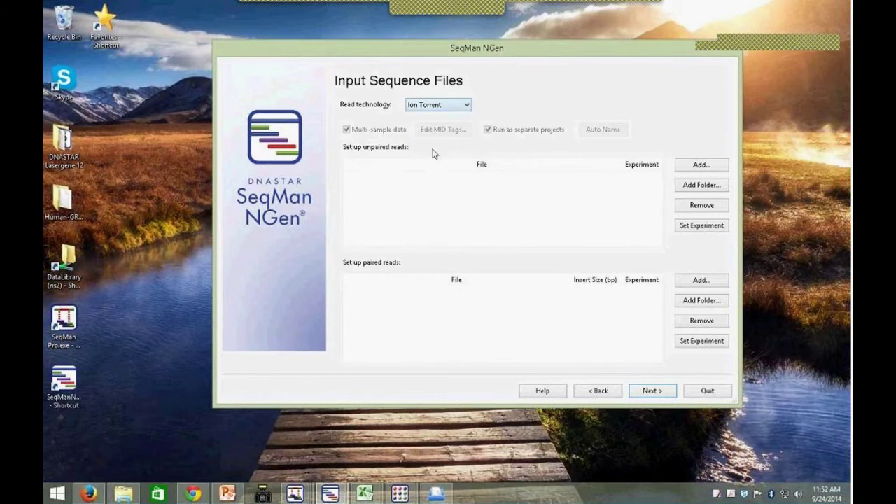
# Step: Add GM22624_case.bam from the Tumor folder of Comprehensive_Cancer_Panel_IT in Gene Panel as unpaired reads and name its experiment Tumor
pyautogui.click(703, 166)
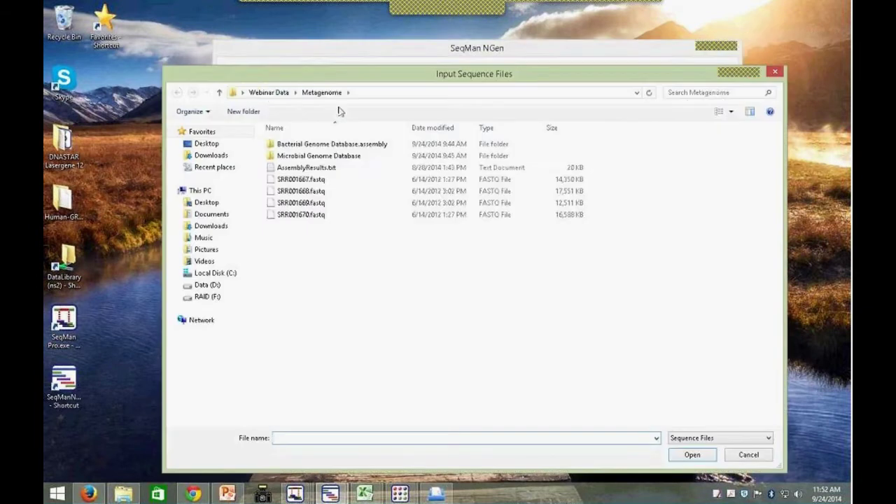
pyautogui.click(270, 93)
pyautogui.doubleClick(319, 145)
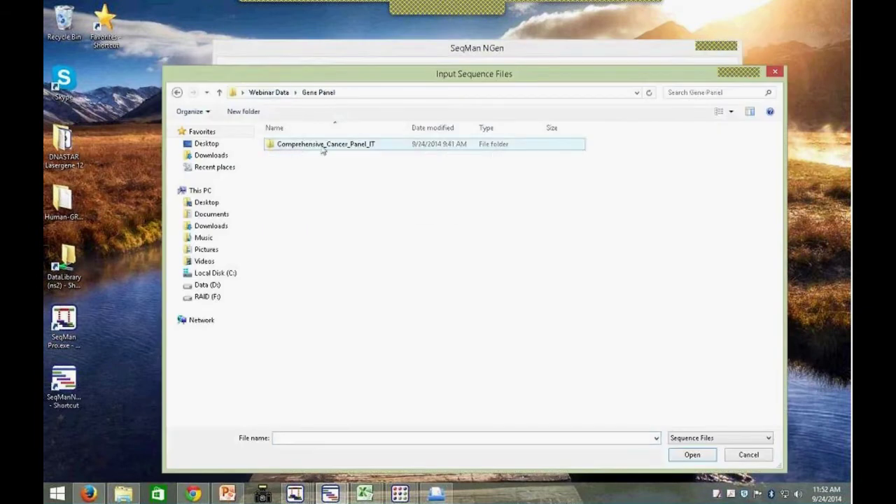
pyautogui.doubleClick(323, 145)
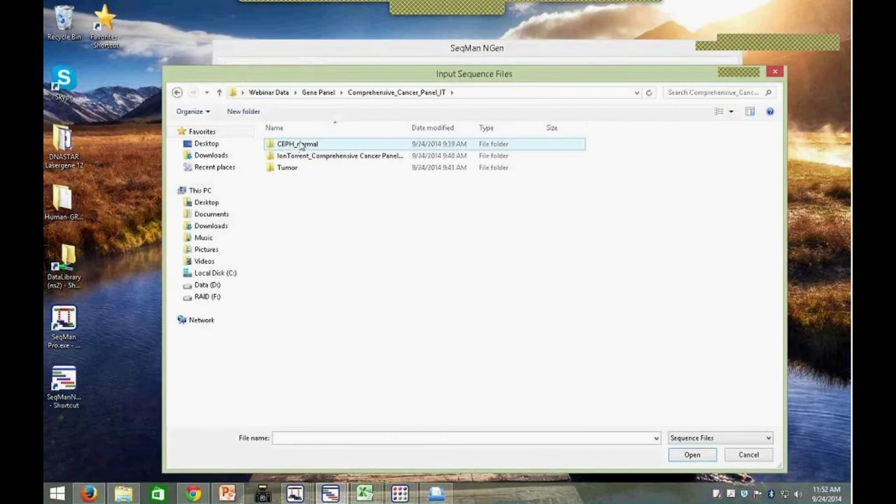
pyautogui.doubleClick(288, 169)
pyautogui.click(304, 145)
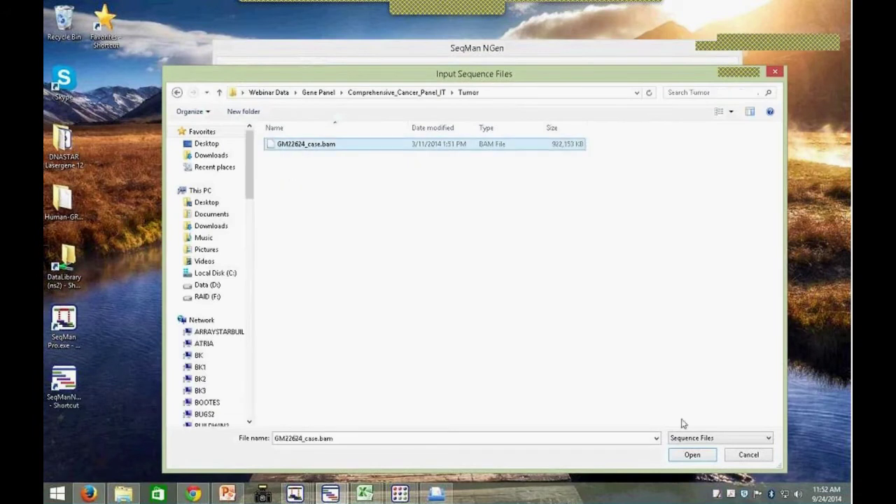
pyautogui.click(689, 456)
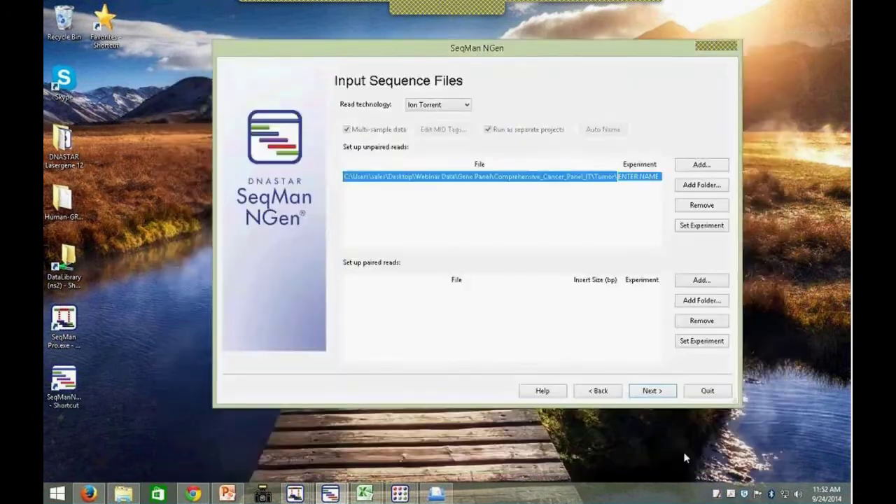
pyautogui.click(658, 178)
pyautogui.press('BackSpace')
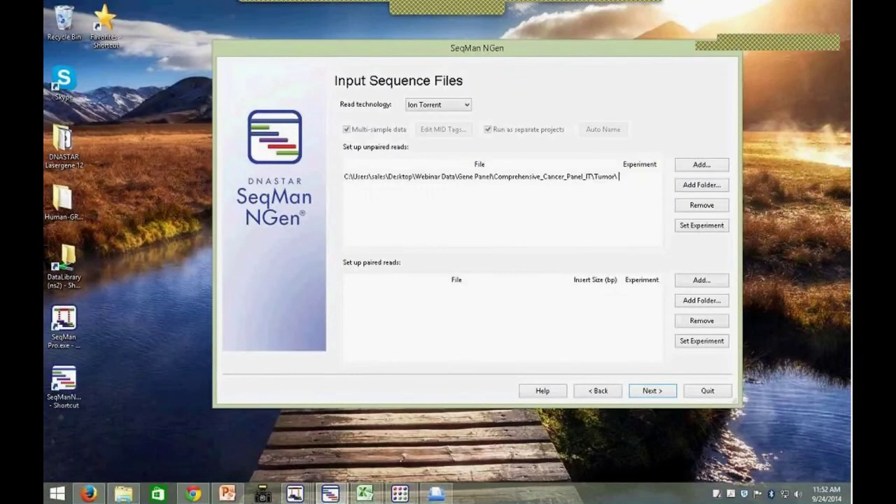
pyautogui.write('Tumor')
# Step: Add CEPH_control_for_GM22624.bam from the CEPH_normal folder of Comprehensive_Cancer_Panel_IT to the unpaired reads
pyautogui.click(702, 165)
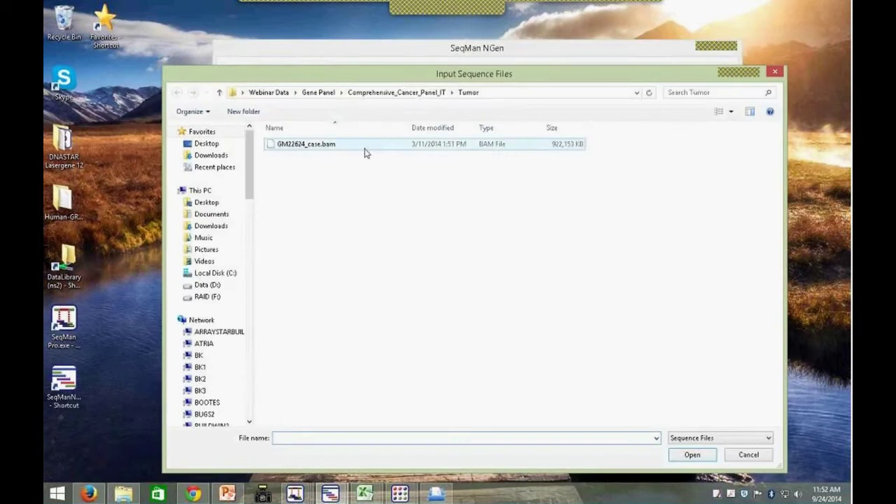
pyautogui.click(406, 92)
pyautogui.doubleClick(306, 145)
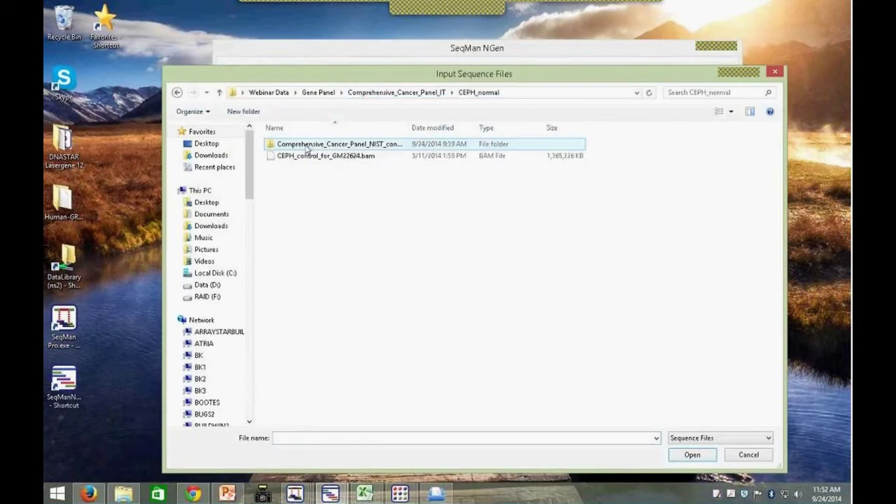
pyautogui.click(308, 156)
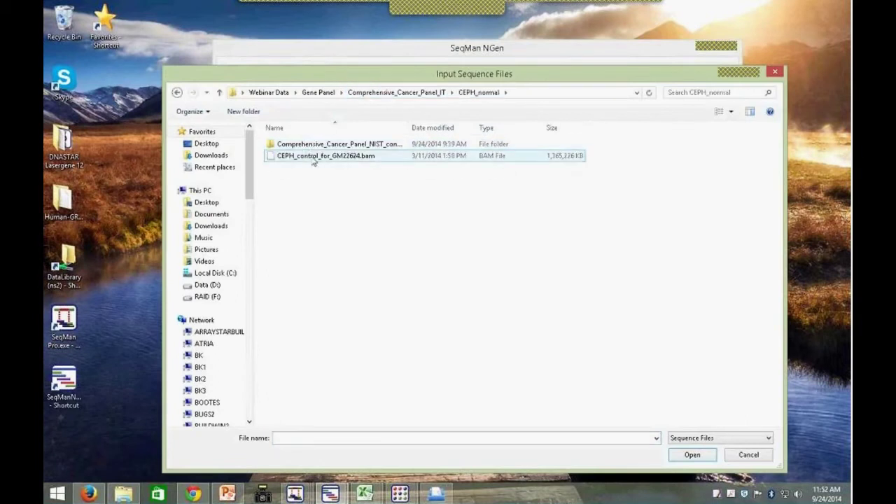
pyautogui.click(704, 458)
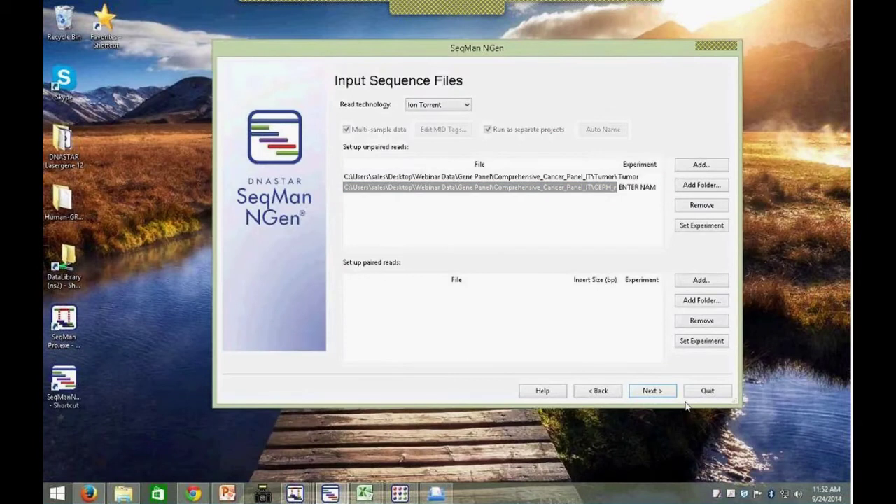
# Step: Name the CEPH control file's experiment Normal and continue to the experiment setup
pyautogui.press('BackSpace')
pyautogui.press('BackSpace')
pyautogui.press('BackSpace')
pyautogui.press('BackSpace')
pyautogui.press('BackSpace')
pyautogui.press('BackSpace')
pyautogui.press('BackSpace')
pyautogui.write('Norma')
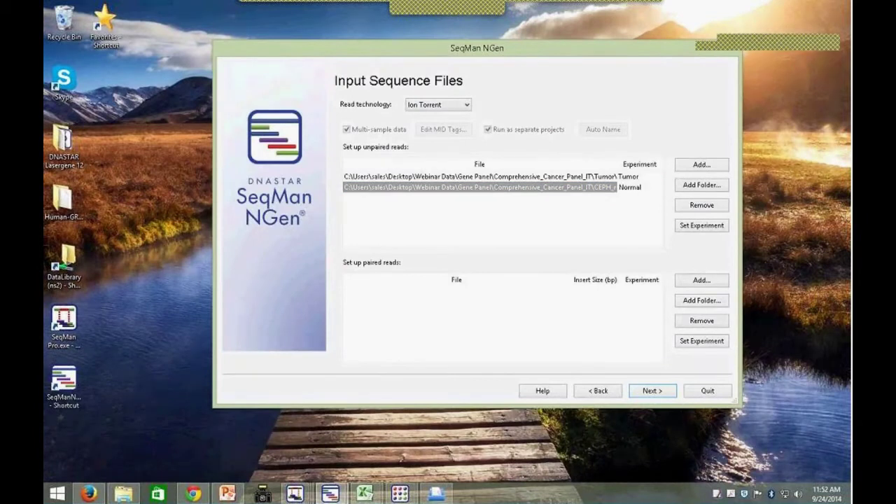
pyautogui.write('l')
pyautogui.press('Return')
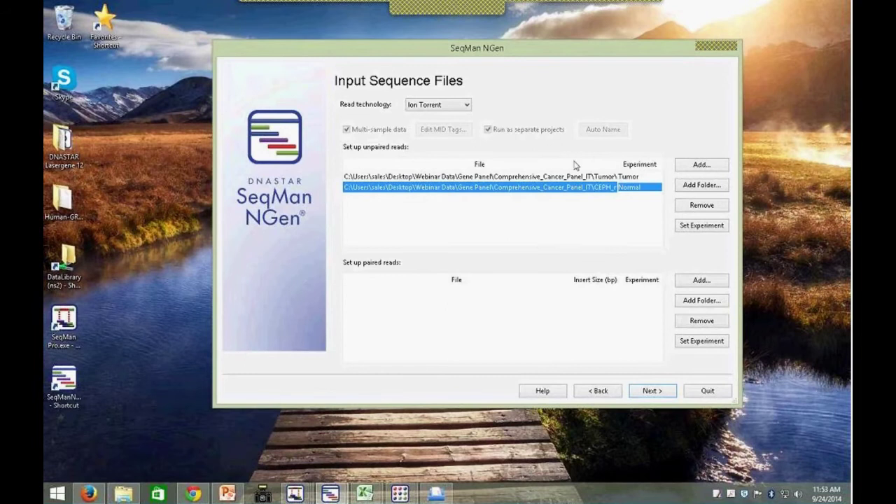
pyautogui.click(652, 391)
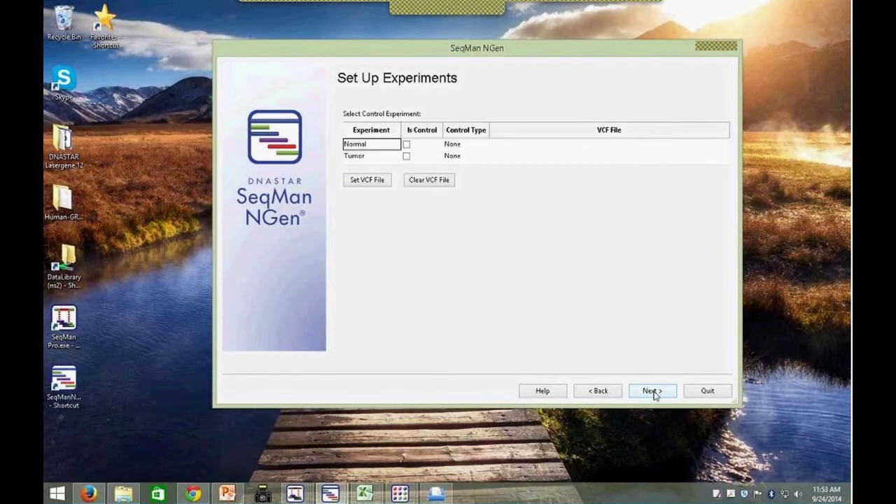
# Step: Mark the Normal experiment as the control and set its control type to Baseline
pyautogui.click(406, 157)
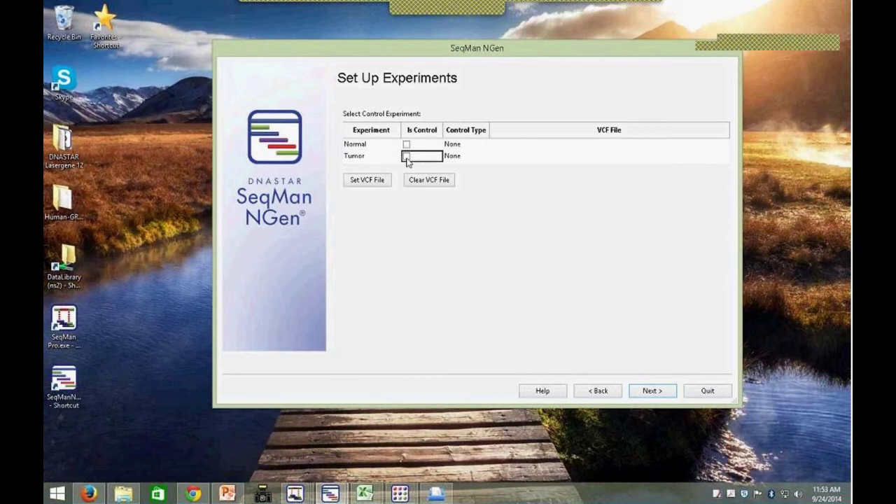
pyautogui.click(407, 144)
pyautogui.click(406, 145)
pyautogui.click(456, 145)
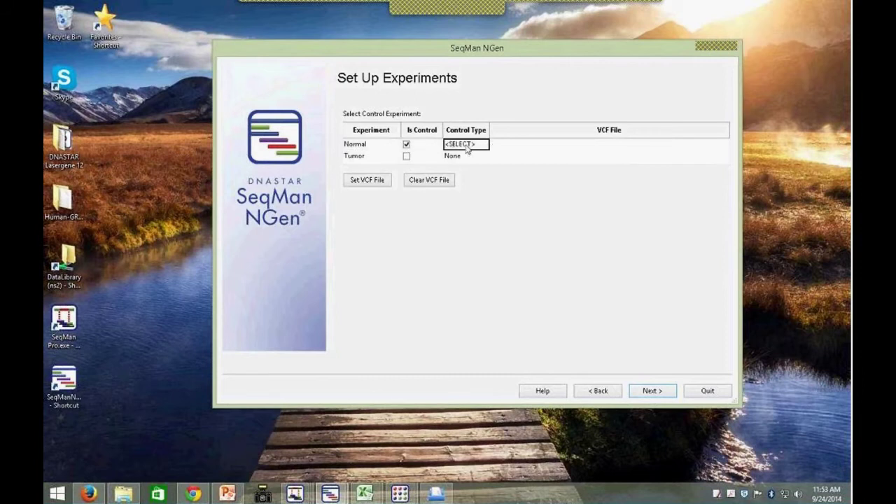
pyautogui.click(486, 145)
pyautogui.click(485, 145)
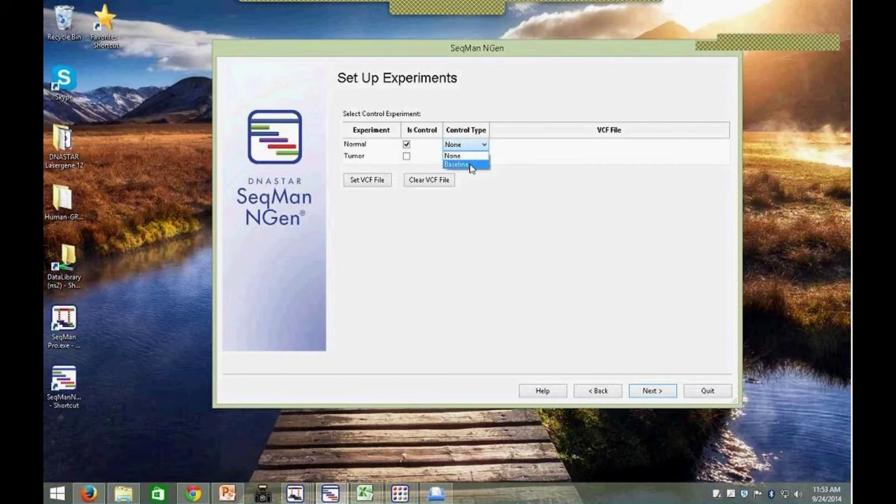
pyautogui.click(471, 165)
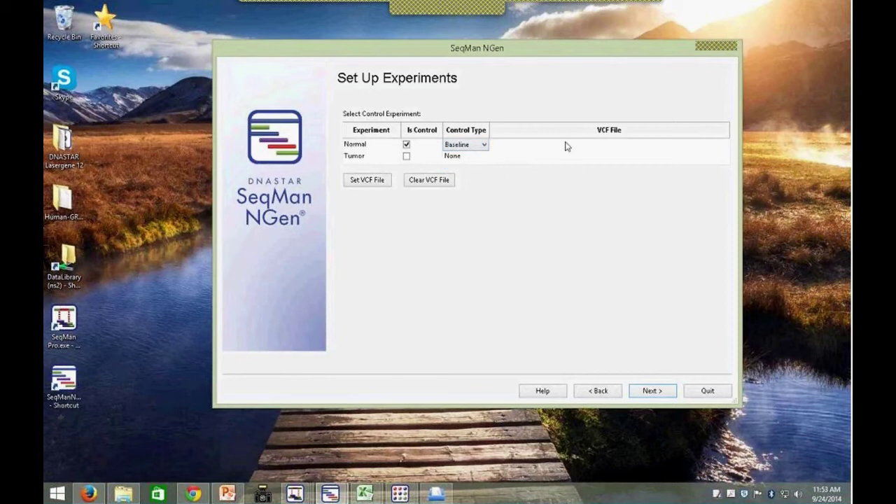
# Step: Set CEPH_control_reordered.vcf from the CEPH_normal folder as the VCF file and continue with default assembly options to the final assembly script
pyautogui.click(373, 184)
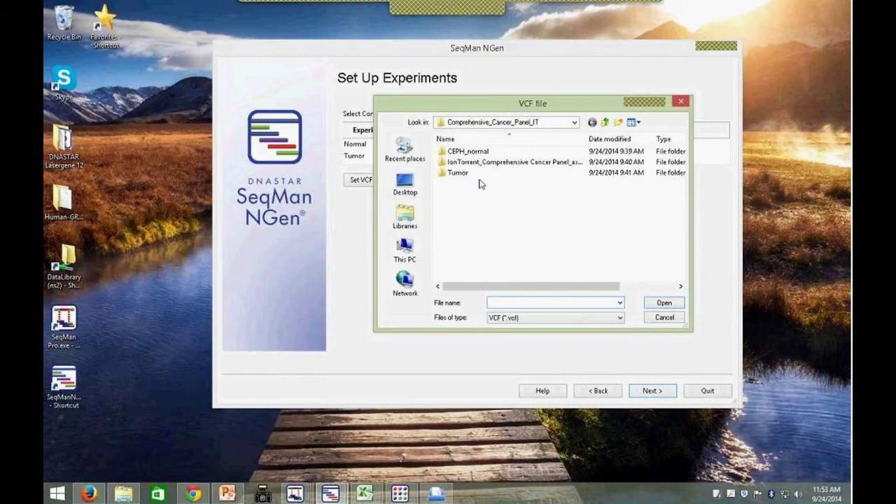
pyautogui.doubleClick(473, 153)
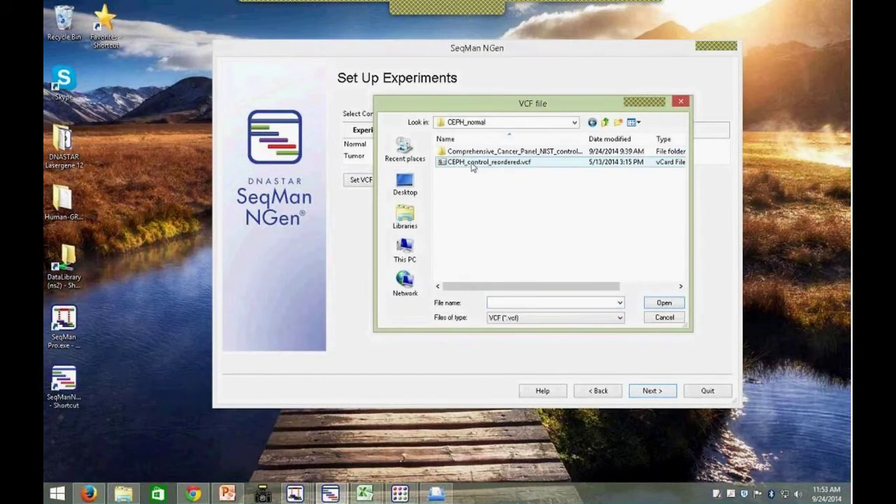
pyautogui.click(474, 162)
pyautogui.click(656, 303)
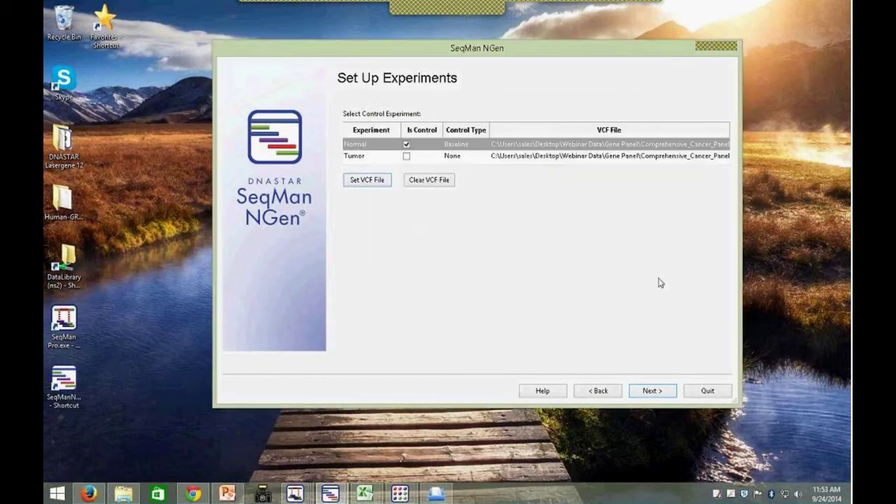
pyautogui.click(651, 392)
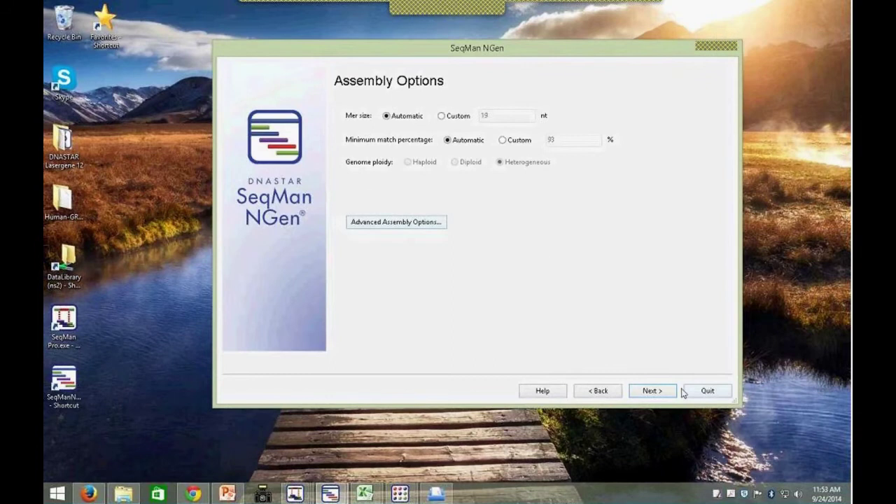
pyautogui.click(659, 391)
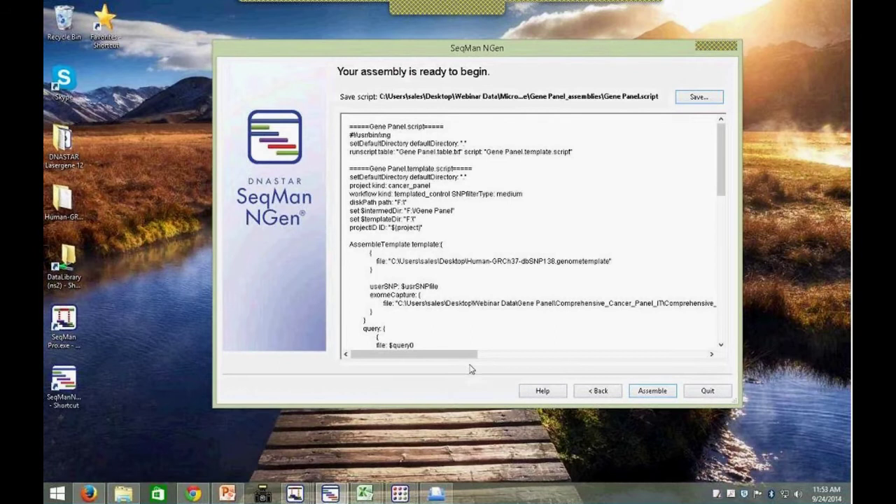
# Step: Switch to the SeqMan Pro window with Tumor.assembly, uncover and enlarge its contig list, and examine the contigs' lengths and sequence counts
pyautogui.moveTo(299, 494)
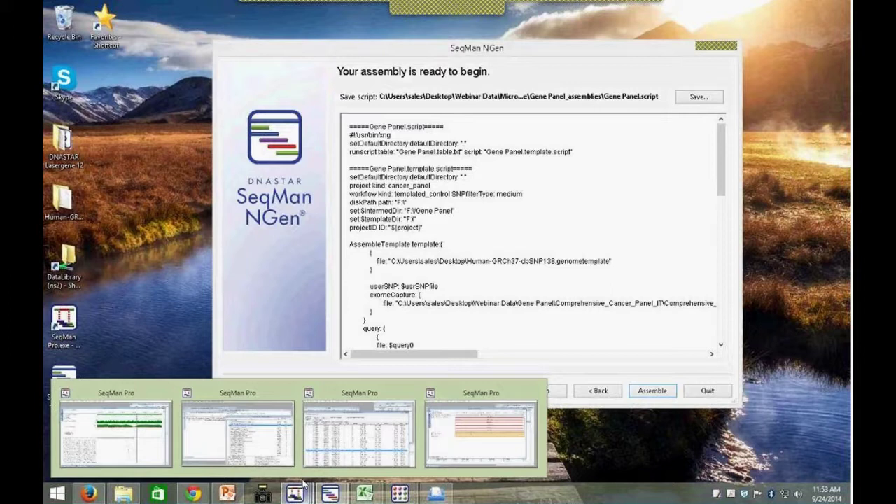
pyautogui.click(356, 437)
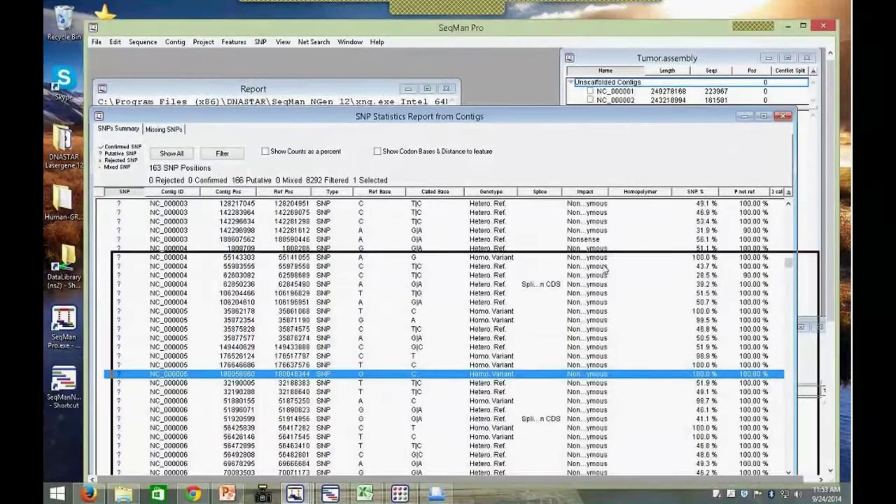
pyautogui.moveTo(583, 108); pyautogui.dragTo(604, 252)
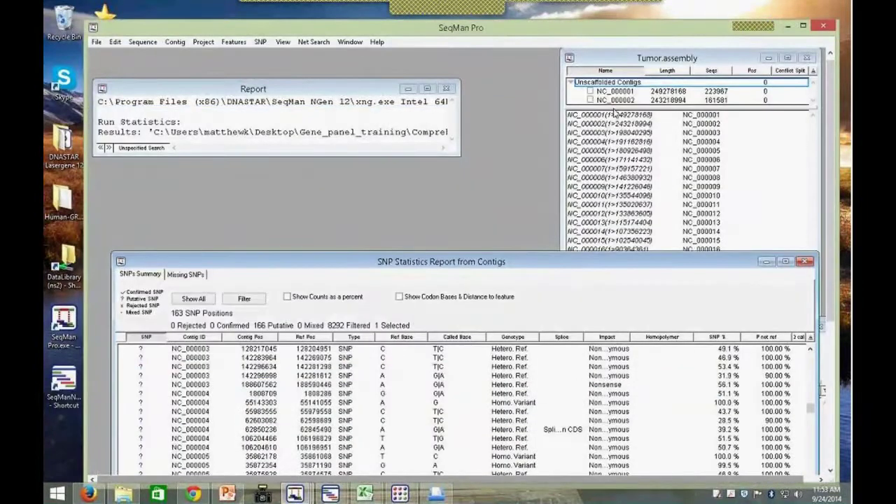
pyautogui.click(677, 107)
pyautogui.moveTo(678, 107); pyautogui.dragTo(684, 276)
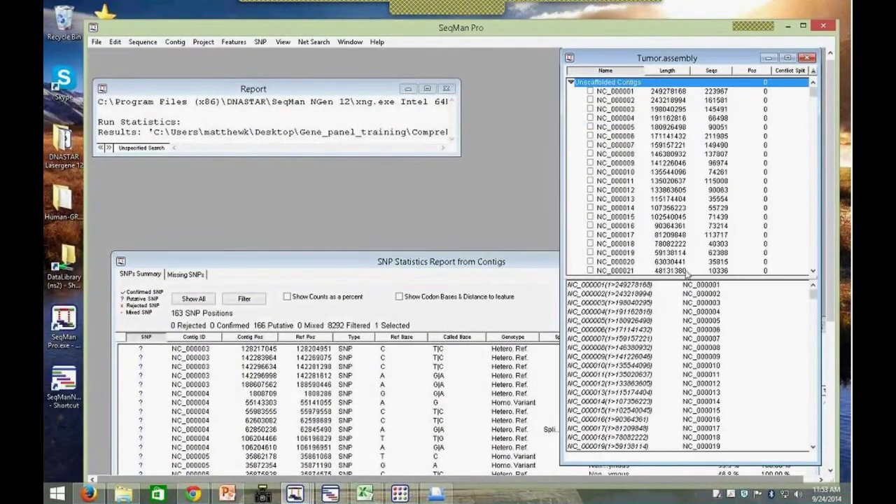
pyautogui.click(684, 94)
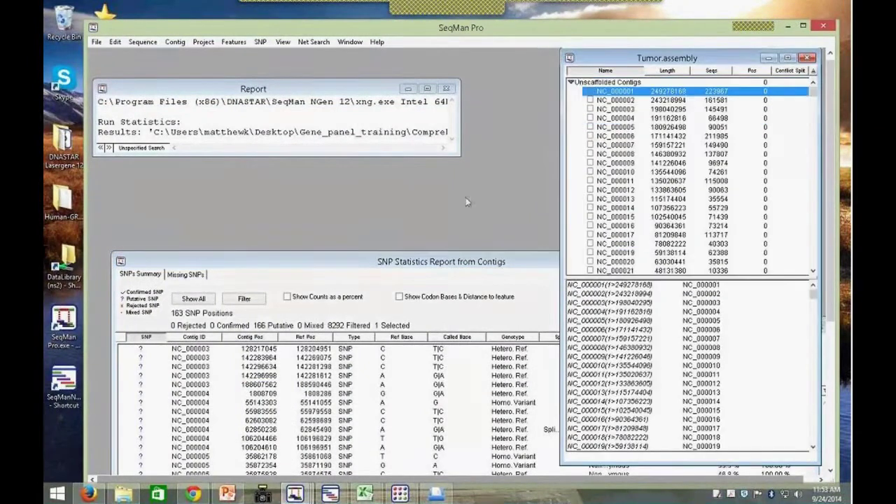
pyautogui.click(614, 84)
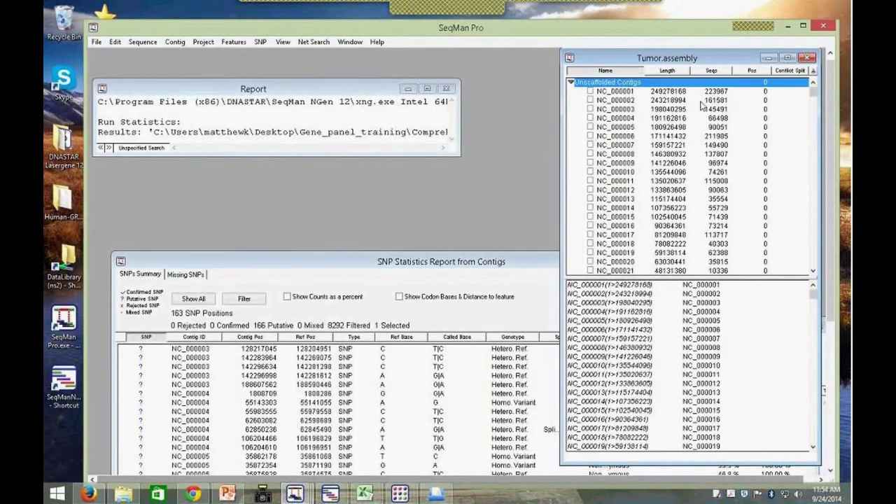
# Step: Bring the SNP statistics report forward, open the alignment for the highlighted NC_000005 SNP at contig position 180056960, and widen it
pyautogui.moveTo(516, 262); pyautogui.dragTo(509, 77)
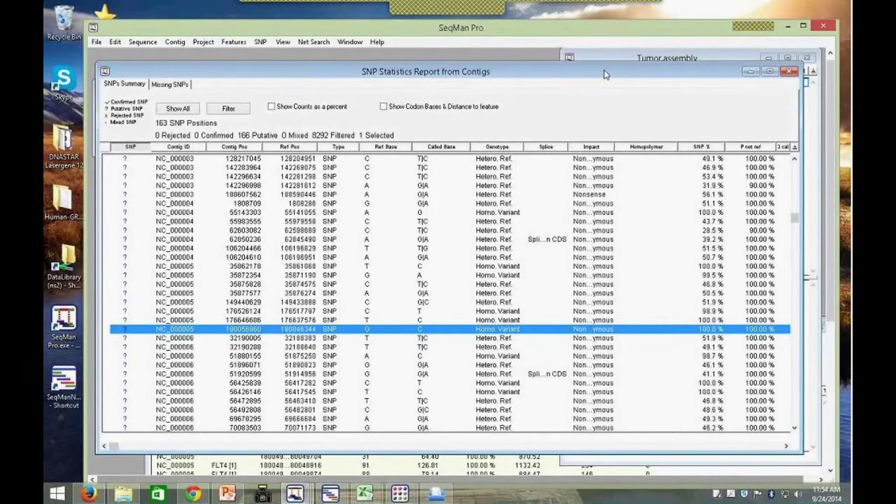
pyautogui.moveTo(607, 75); pyautogui.dragTo(611, 90)
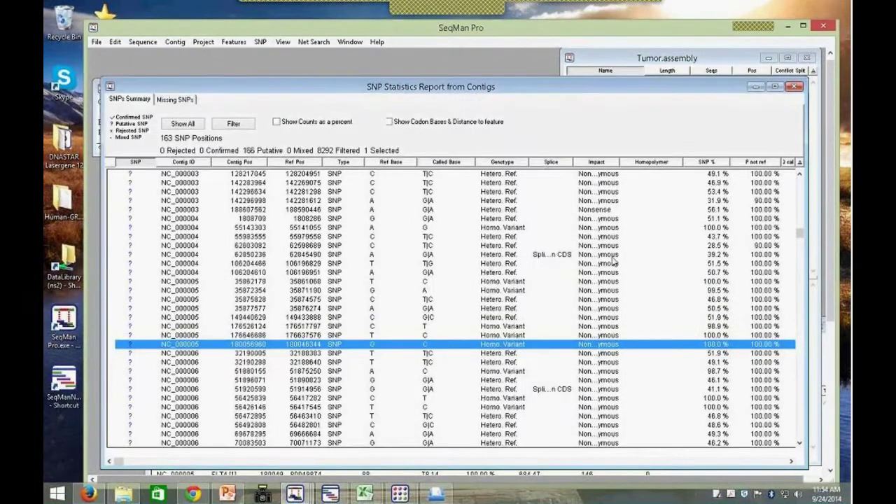
pyautogui.doubleClick(337, 346)
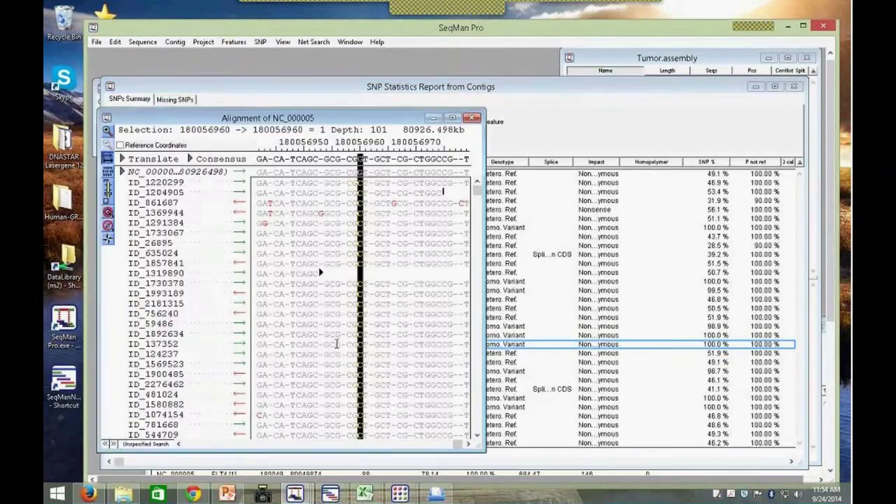
pyautogui.moveTo(486, 284); pyautogui.dragTo(703, 283)
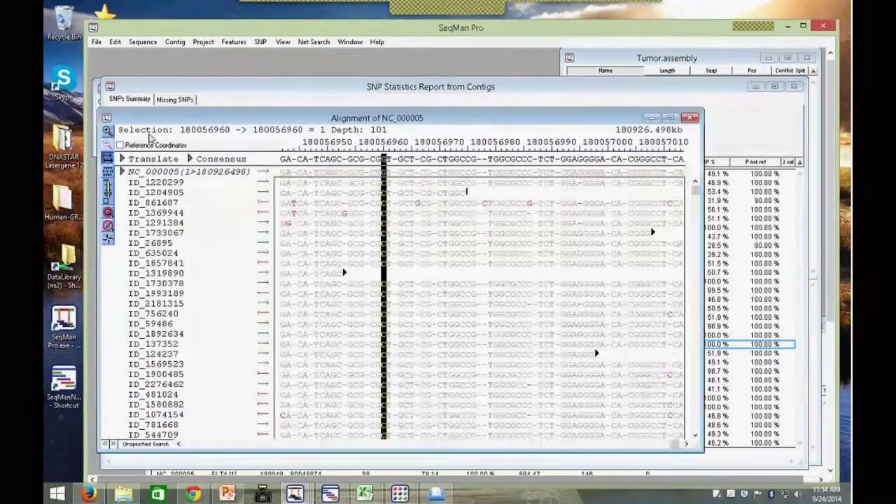
# Step: Expand the reference features of NC_000005, examine the SNP across the aligned reads, and close the alignment
pyautogui.click(121, 172)
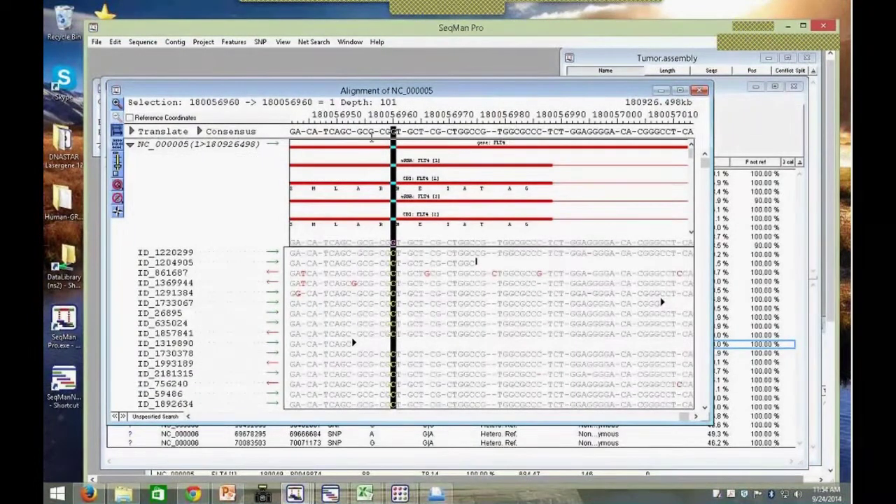
pyautogui.click(413, 293)
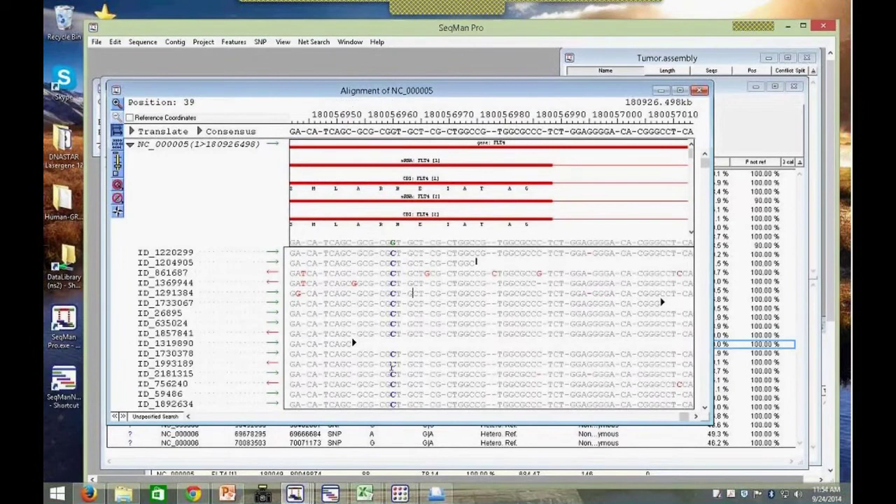
pyautogui.click(706, 180)
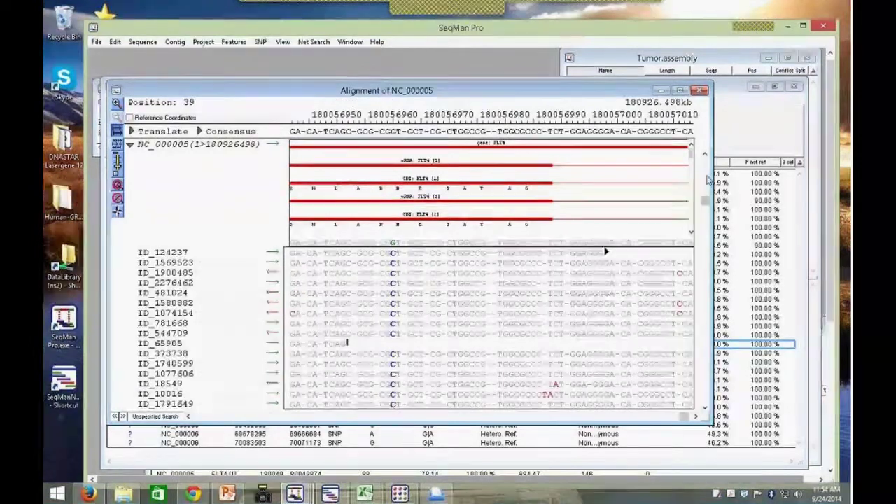
pyautogui.moveTo(705, 201); pyautogui.dragTo(705, 308)
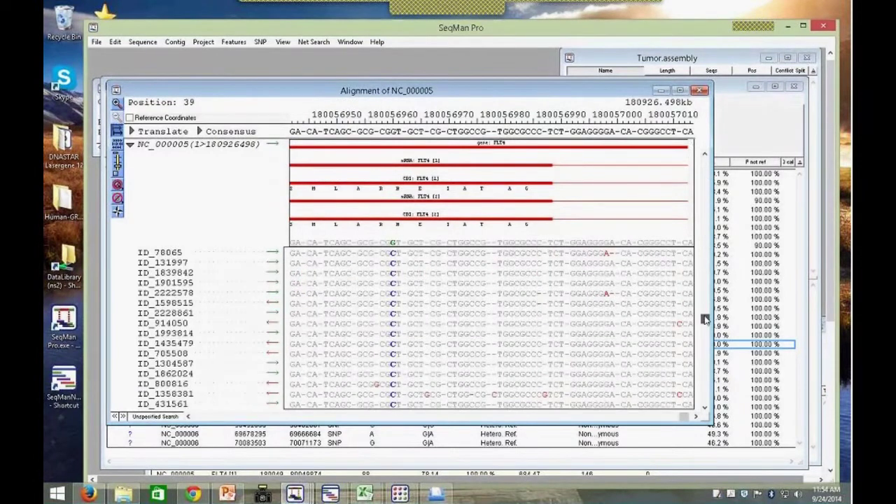
pyautogui.click(701, 92)
# Step: View the alignment of the NC_000004 SNP at contig position 106204466 and close it
pyautogui.click(345, 264)
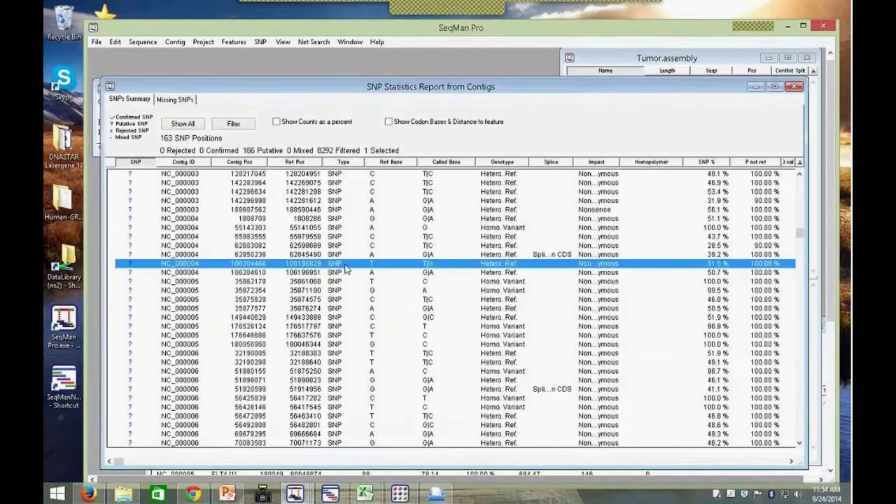
pyautogui.doubleClick(345, 266)
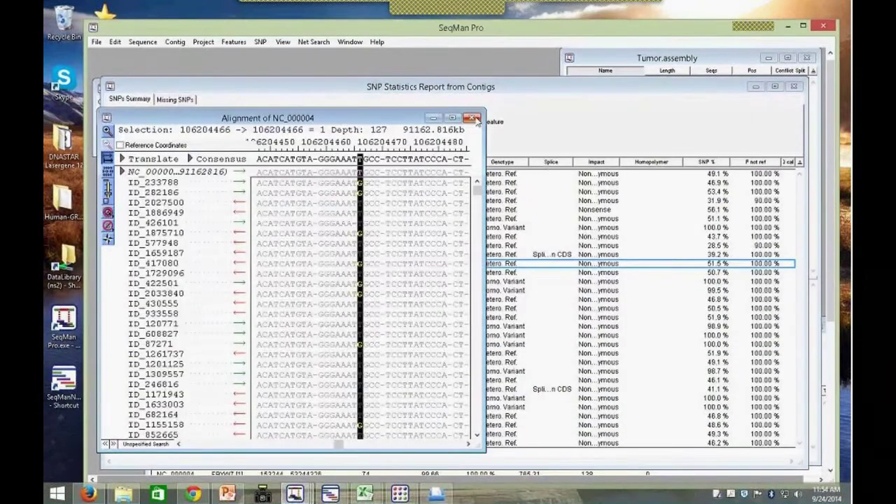
pyautogui.click(475, 118)
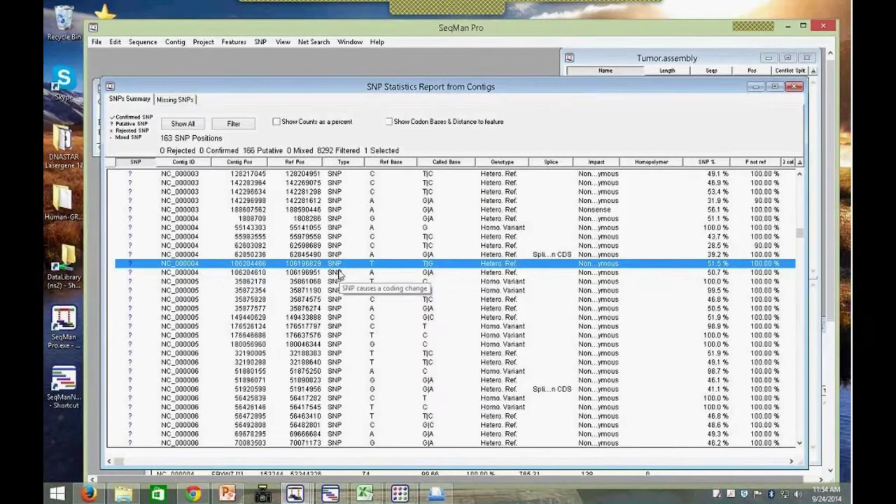
# Step: Review the SNP filter criteria, including the database and GERP score options, and close them without changes
pyautogui.click(235, 125)
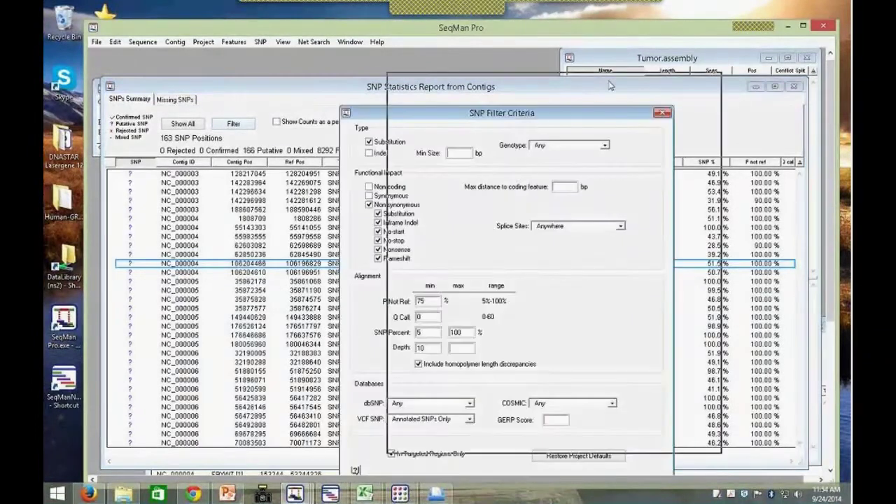
pyautogui.click(616, 384)
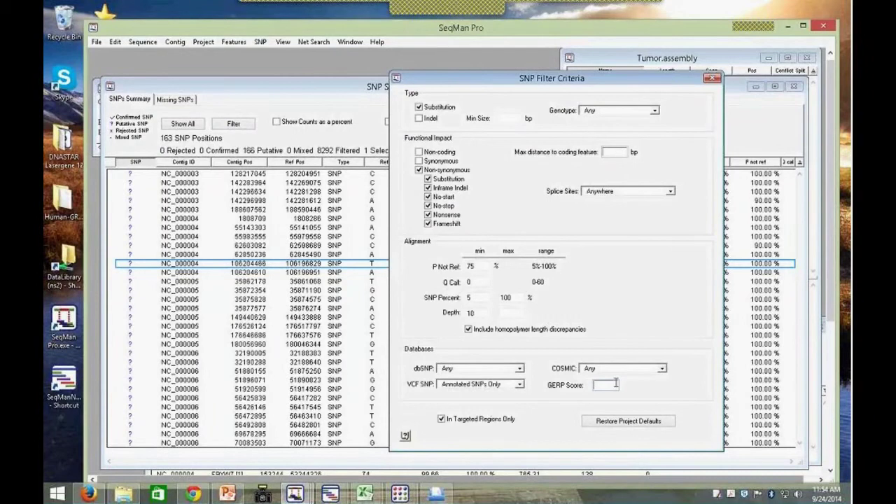
pyautogui.click(712, 78)
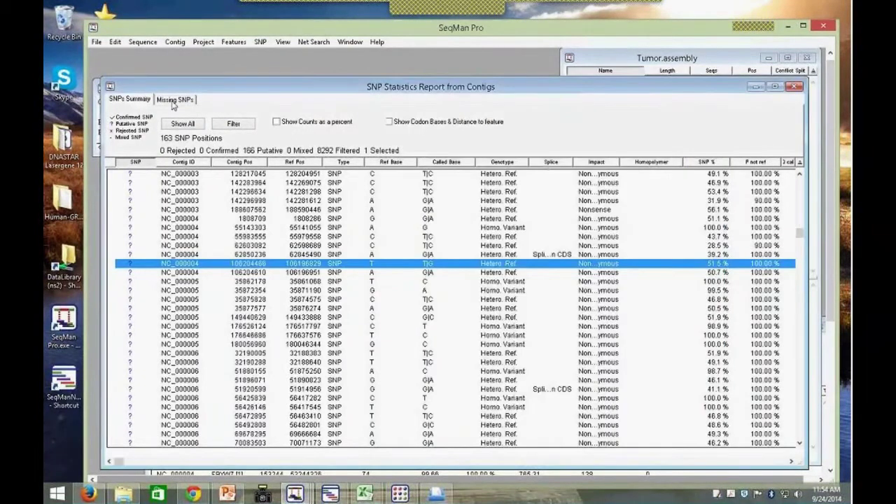
# Step: Show the missing SNPs, inspect the NC_000017 position 7579544 in a widened alignment, and close the alignment
pyautogui.click(174, 101)
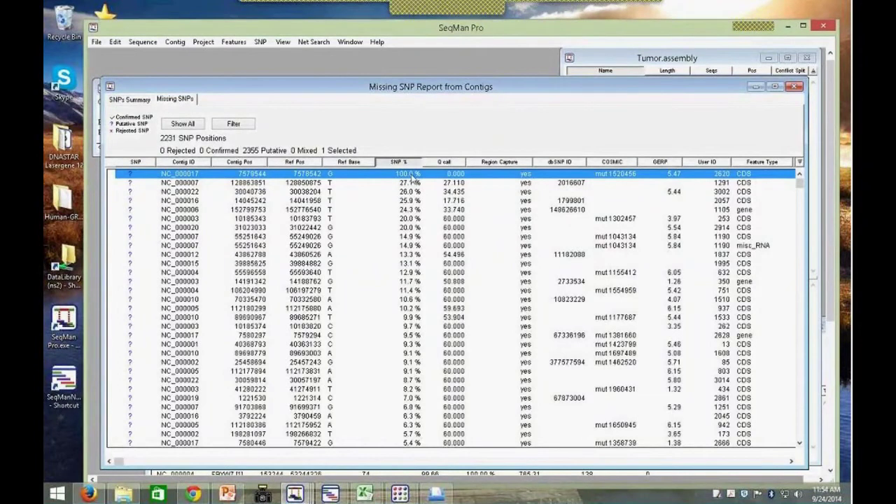
pyautogui.doubleClick(414, 181)
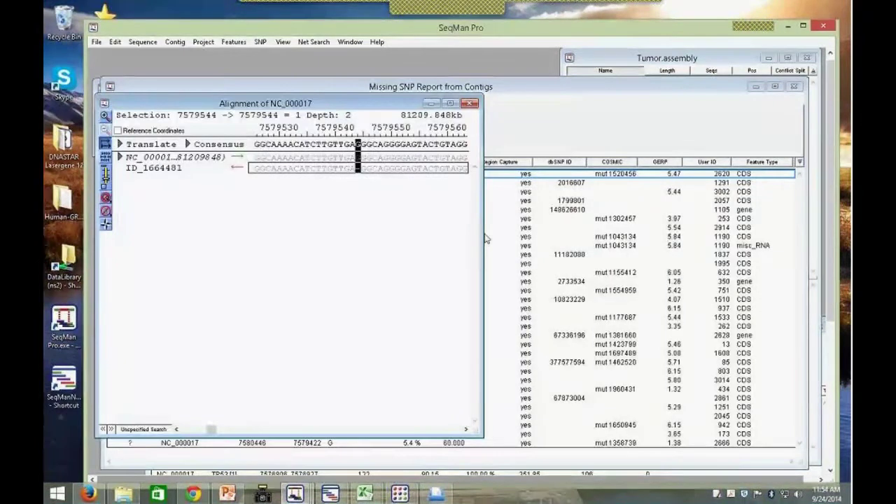
pyautogui.moveTo(482, 240); pyautogui.dragTo(735, 254)
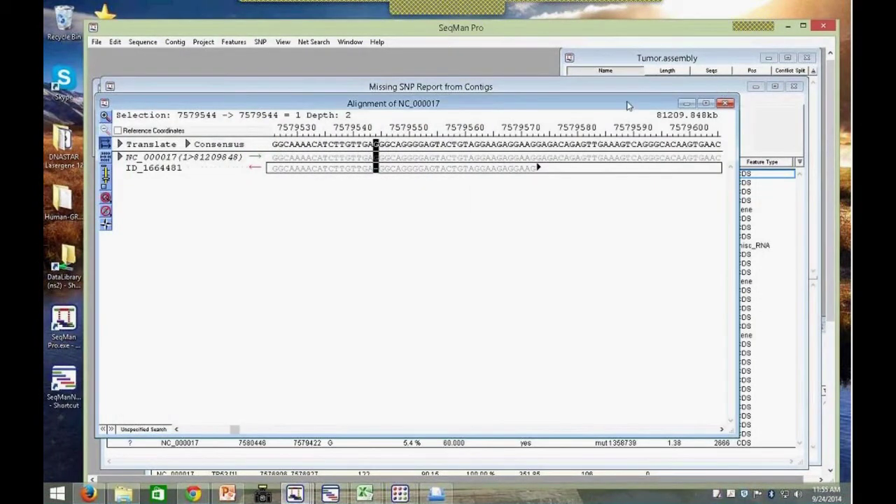
pyautogui.moveTo(630, 105); pyautogui.dragTo(626, 127)
pyautogui.click(723, 127)
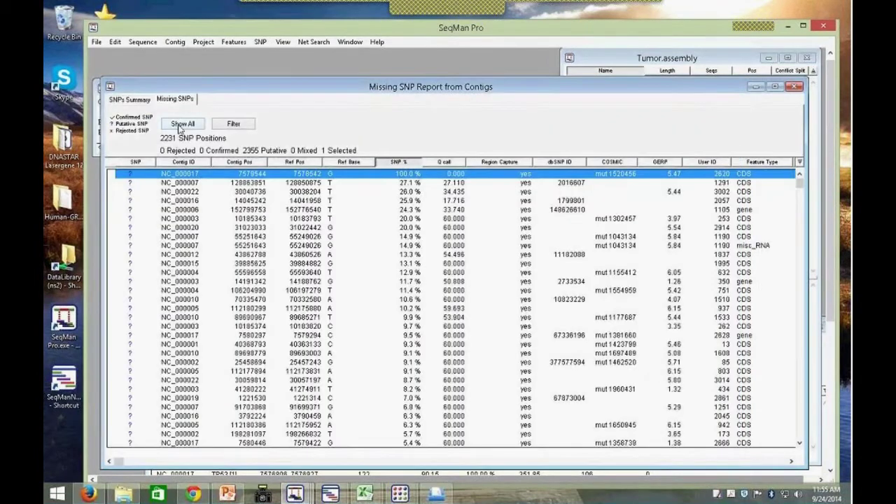
# Step: Show the coverage of targeted regions, enlarge the report window, and widen its Feature column
pyautogui.moveTo(231, 88); pyautogui.dragTo(336, 272)
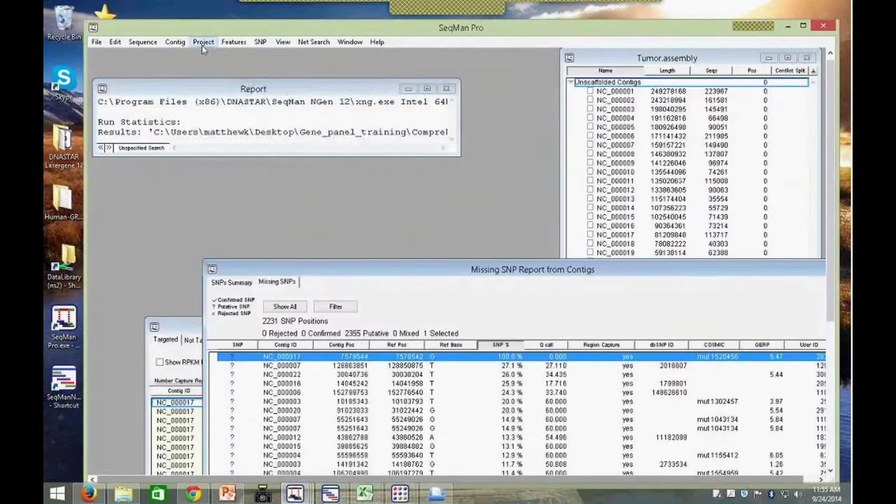
pyautogui.click(202, 44)
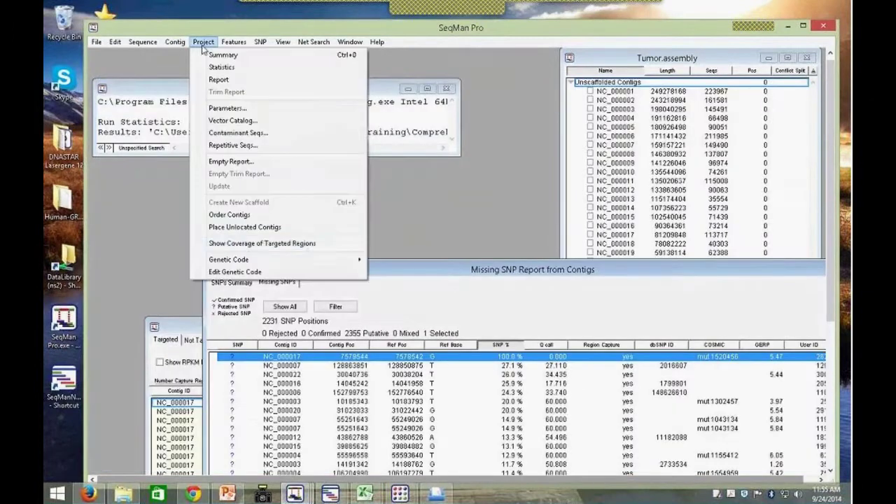
pyautogui.click(235, 244)
pyautogui.moveTo(633, 326); pyautogui.dragTo(597, 89)
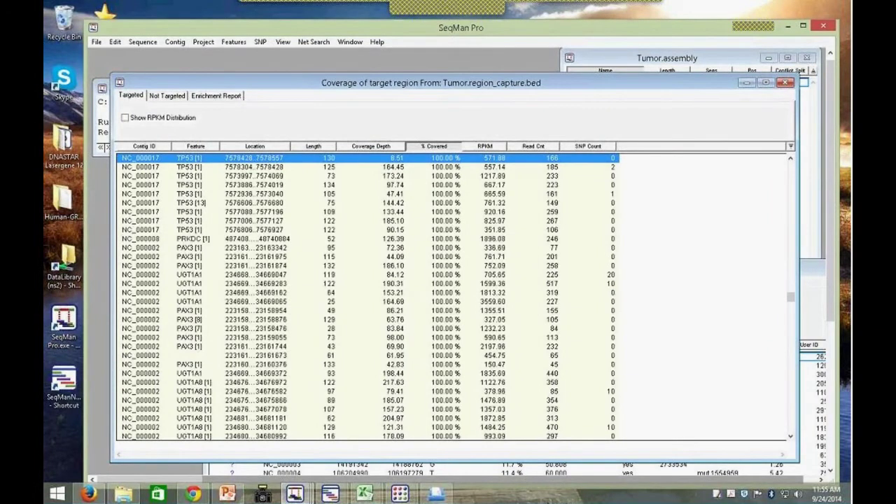
pyautogui.moveTo(796, 462); pyautogui.dragTo(770, 479)
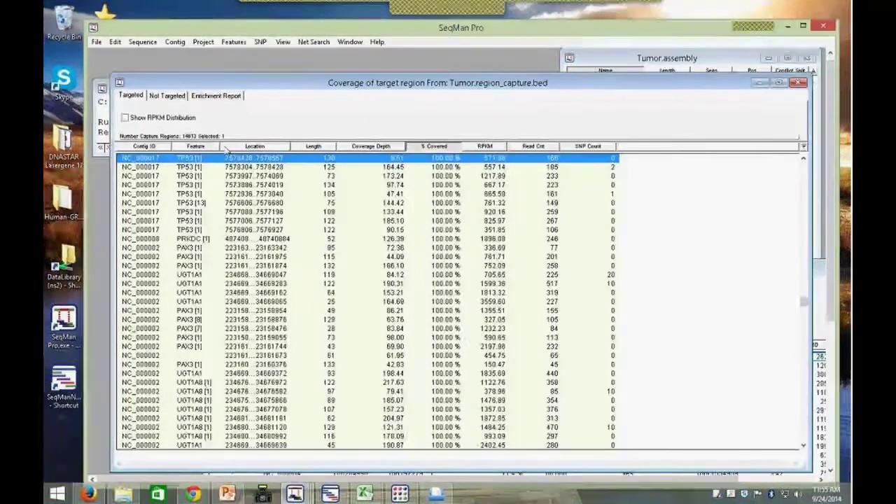
pyautogui.moveTo(220, 143); pyautogui.dragTo(253, 144)
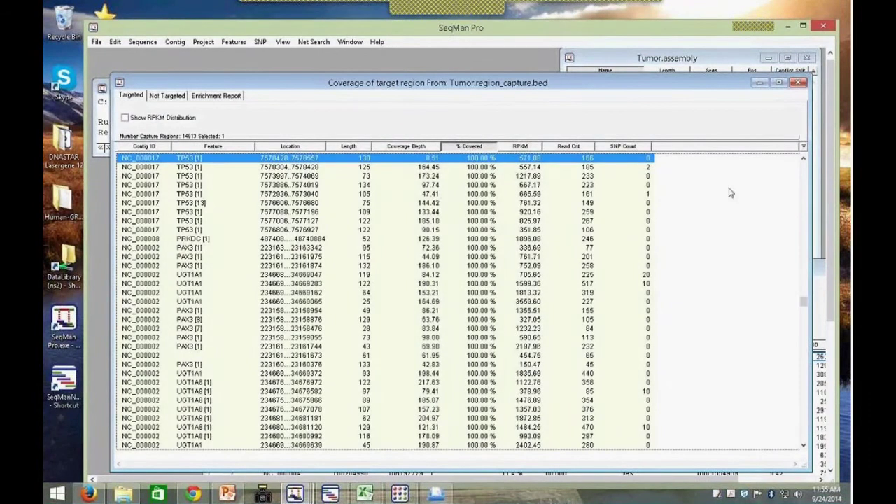
# Step: Find the poorly covered target regions, inspect the alignment of the PTCH1 region on NC_000009, and minimize that alignment
pyautogui.moveTo(804, 302); pyautogui.dragTo(803, 433)
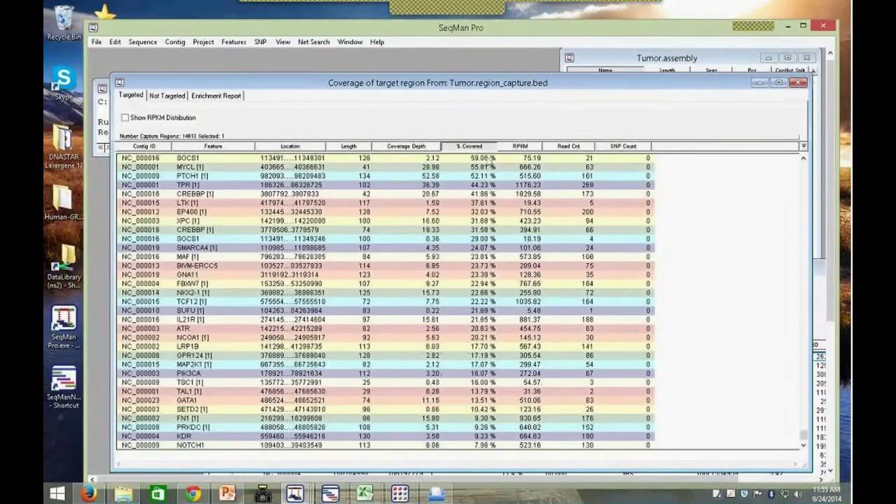
pyautogui.doubleClick(483, 178)
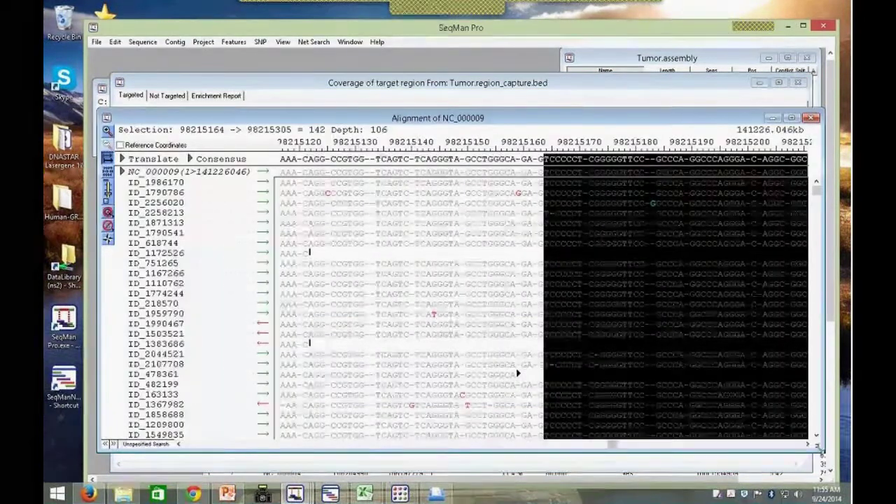
pyautogui.moveTo(815, 453); pyautogui.dragTo(809, 462)
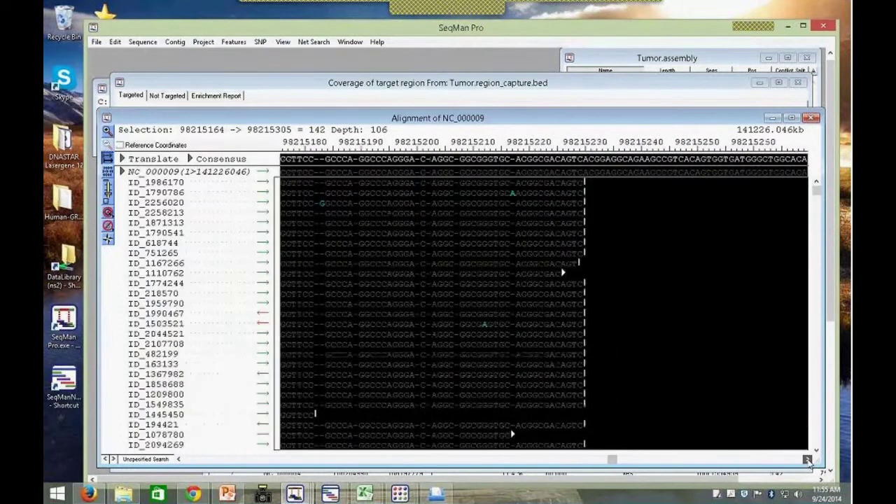
pyautogui.click(808, 459)
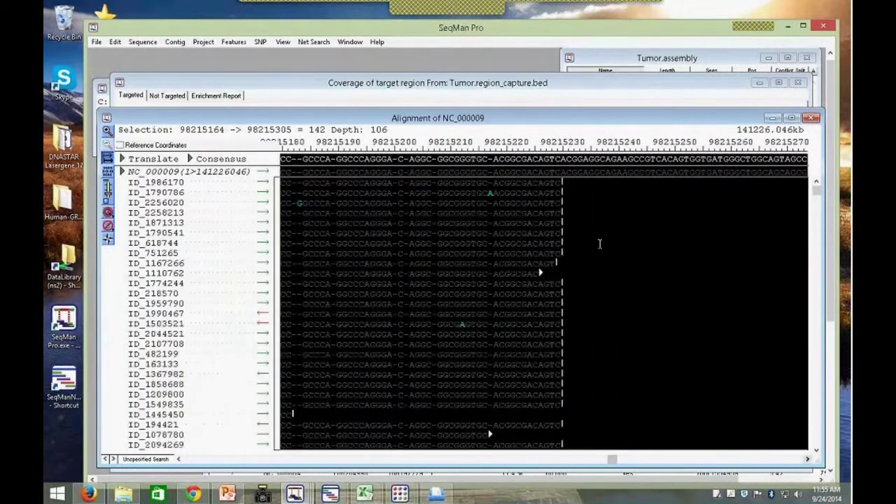
pyautogui.click(771, 117)
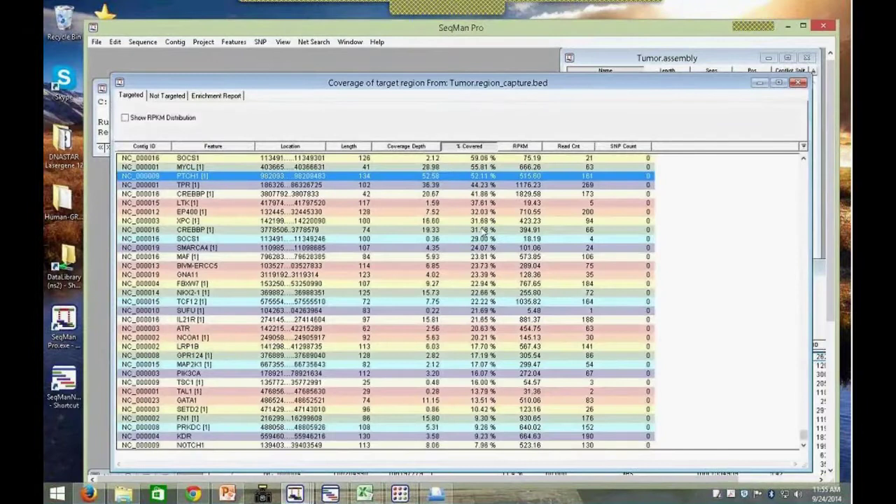
# Step: Examine the enrichment report's target statistics, including base enrichment, and close the coverage report
pyautogui.click(204, 96)
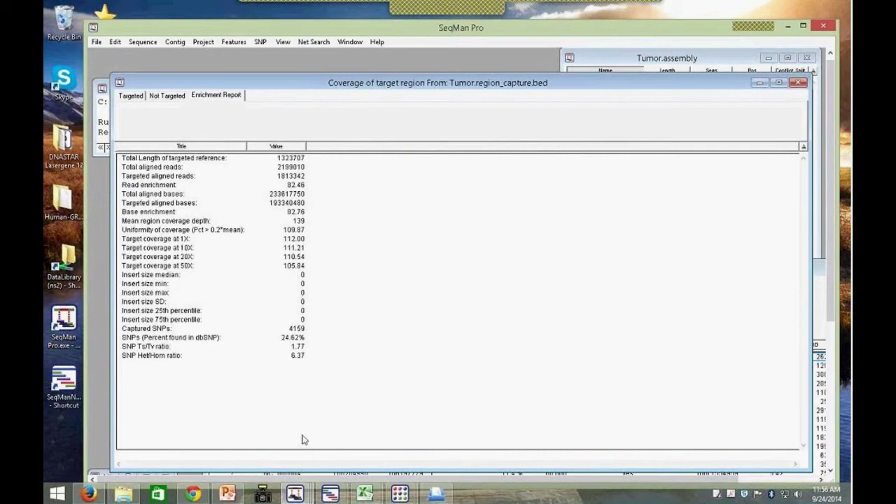
pyautogui.click(285, 213)
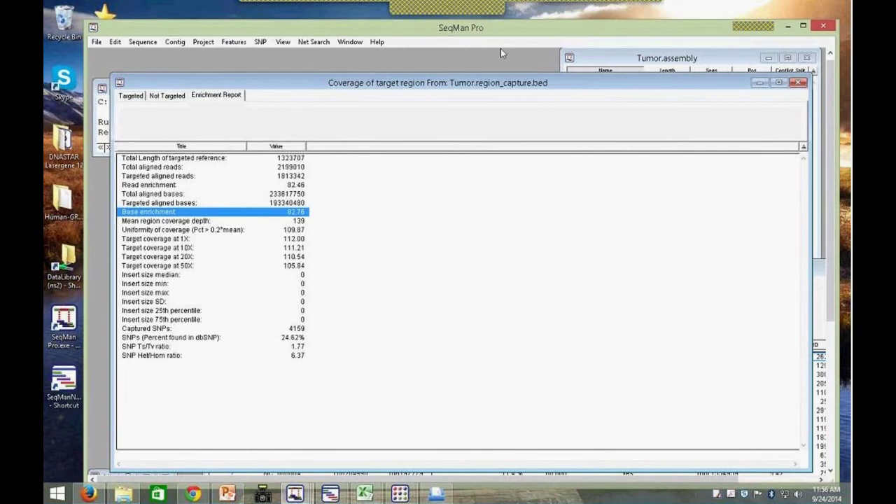
pyautogui.moveTo(652, 87); pyautogui.dragTo(630, 106)
pyautogui.click(779, 102)
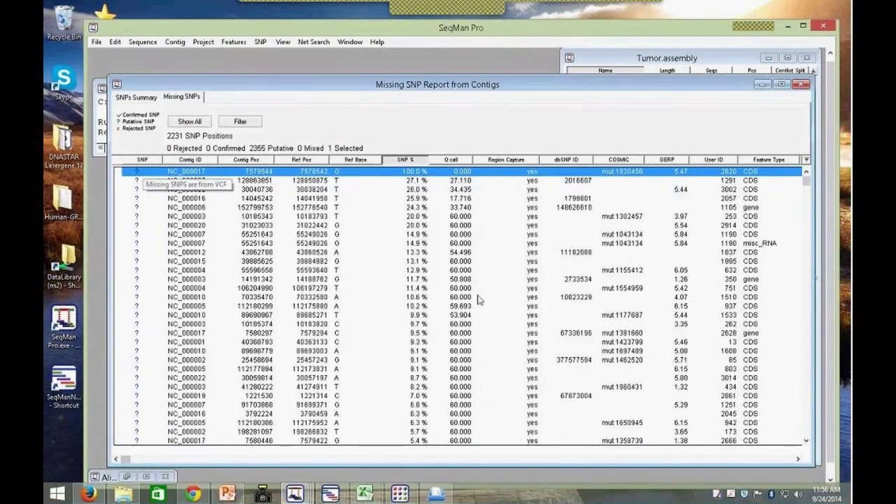
# Step: Look up the missing SMO SNP with dbSNP ID 2016607 on the NCBI dbSNP website
pyautogui.moveTo(126, 462); pyautogui.dragTo(254, 466)
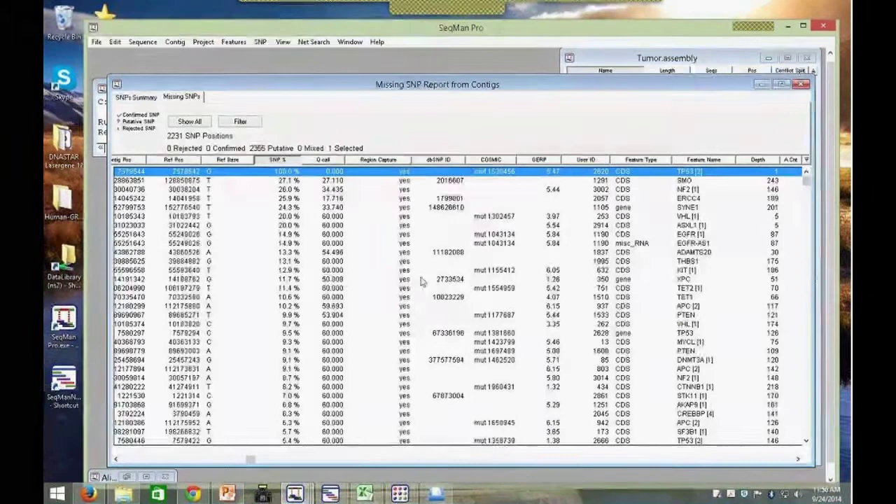
pyautogui.click(451, 182)
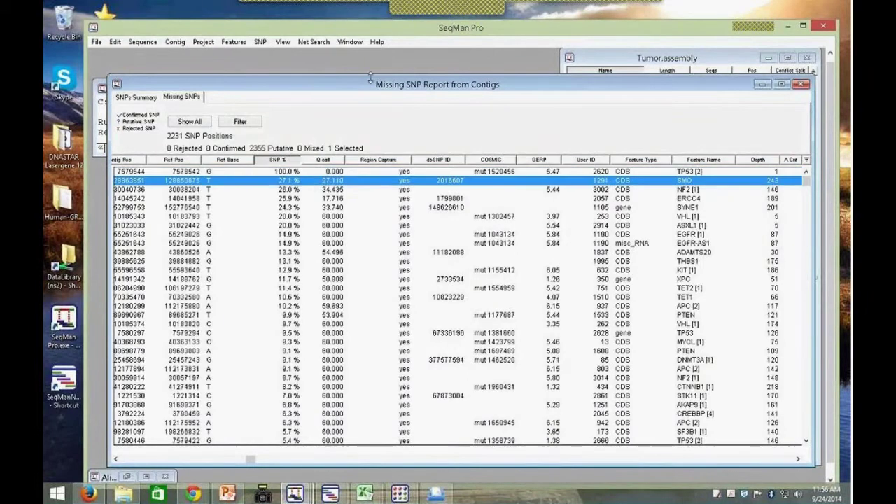
pyautogui.click(260, 41)
pyautogui.click(290, 183)
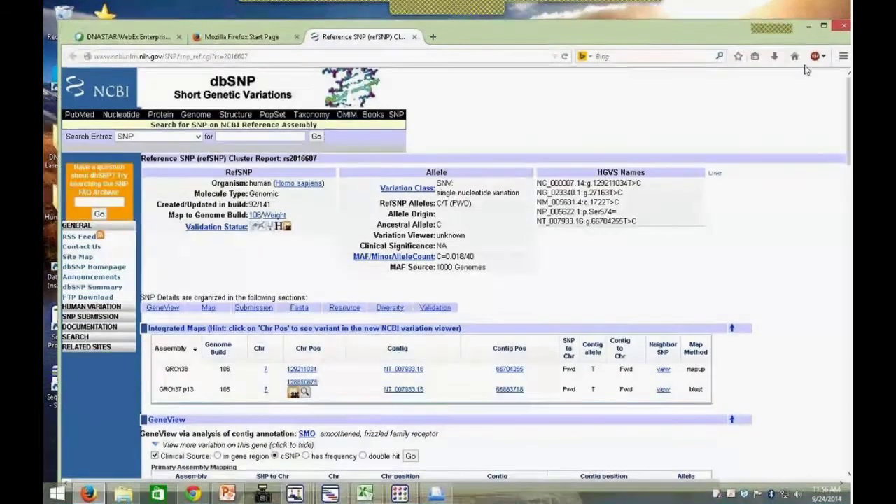
# Step: Switch back to SeqMan Pro, examine the missing SNPs' depth and base count columns, and return to the SNPs summary
pyautogui.click(295, 495)
pyautogui.click(352, 446)
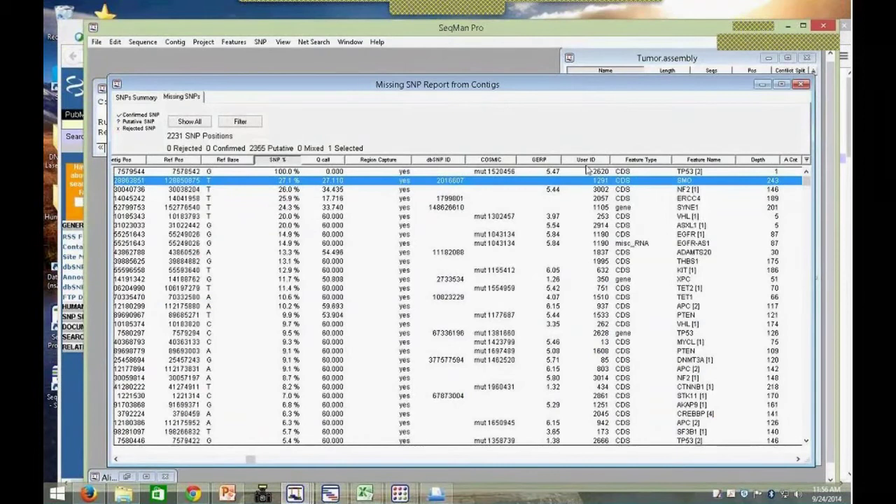
pyautogui.click(799, 459)
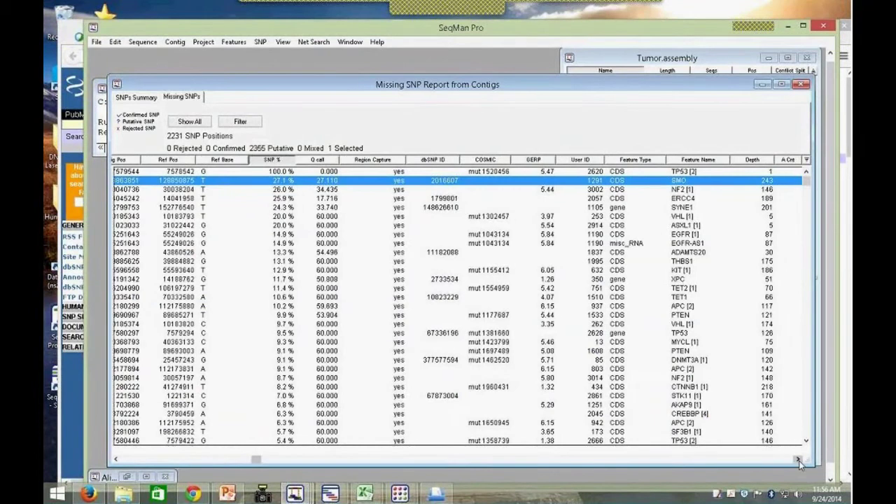
pyautogui.click(798, 460)
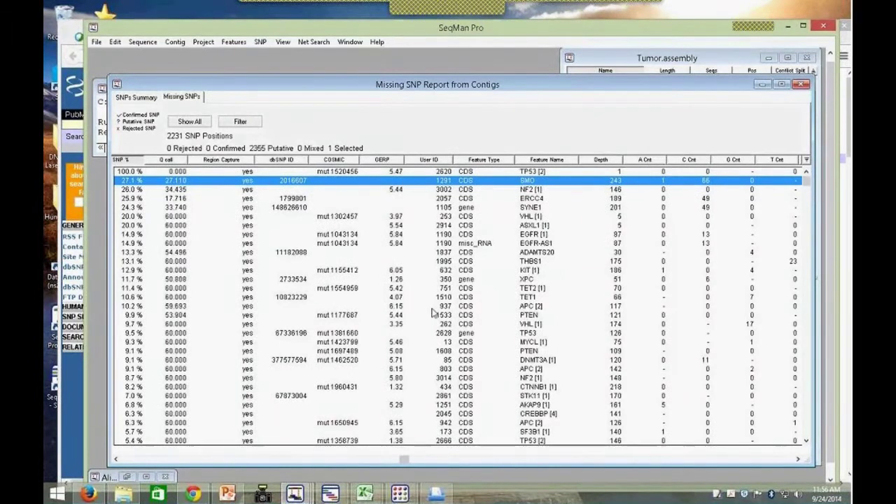
pyautogui.moveTo(405, 459); pyautogui.dragTo(120, 461)
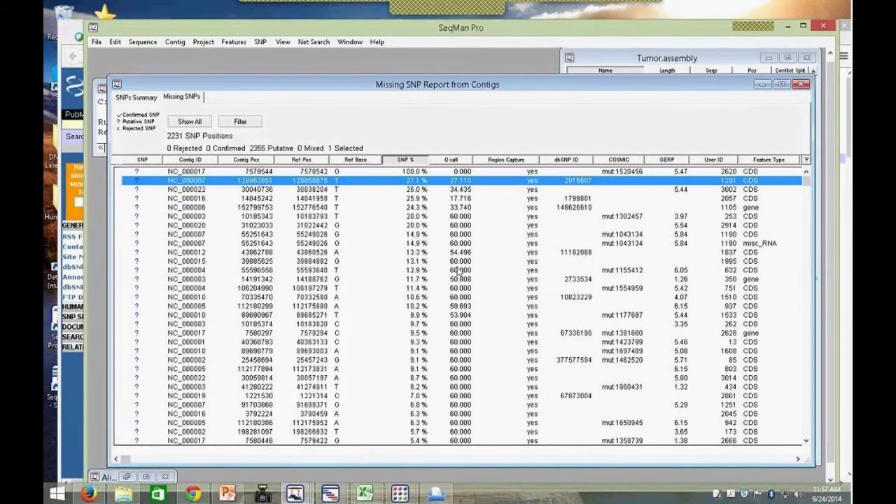
pyautogui.click(137, 97)
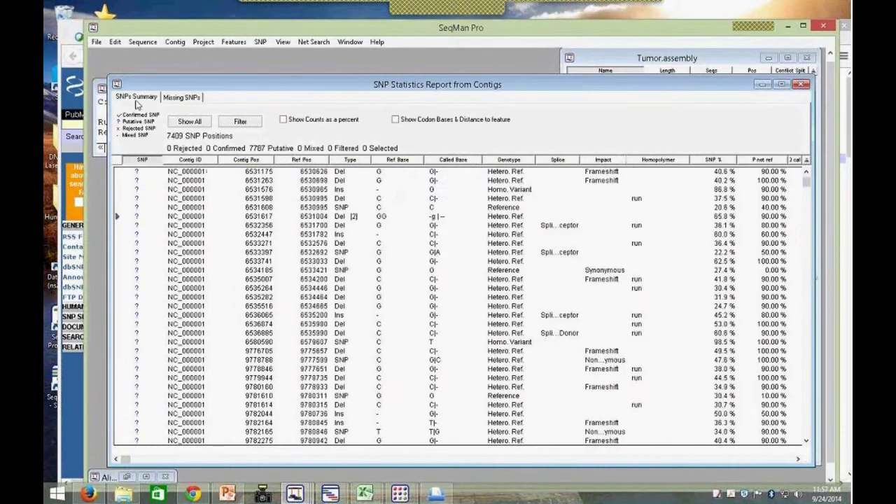
# Step: Inspect the alignment behind the PLEKHG5 SNP g.6532692G>R on NC_000001, and close the alignment
pyautogui.moveTo(214, 459); pyautogui.dragTo(520, 458)
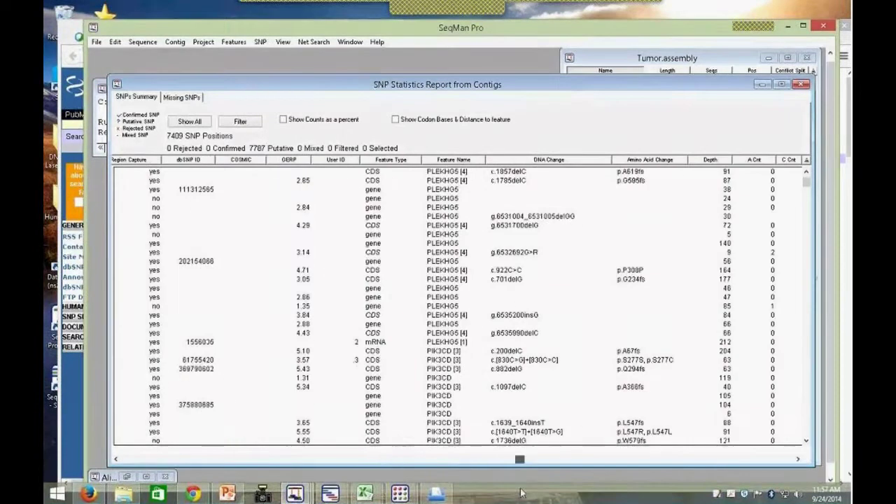
pyautogui.doubleClick(362, 254)
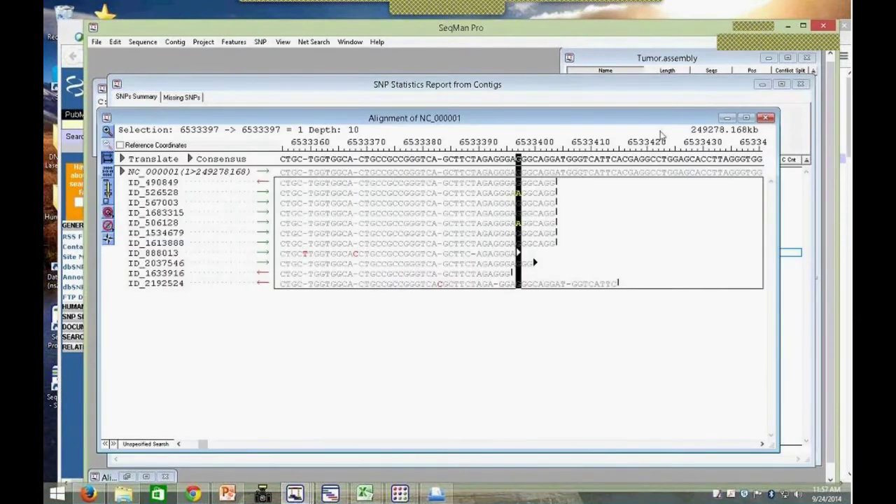
pyautogui.click(768, 118)
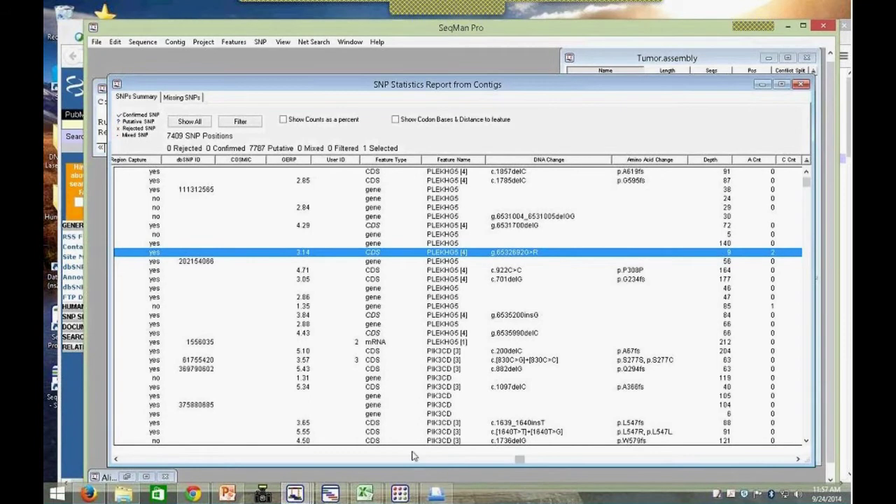
# Step: Switch to the ArrayStar project, open the SNP experiment import setup for adding data to this project, and cancel it
pyautogui.click(399, 494)
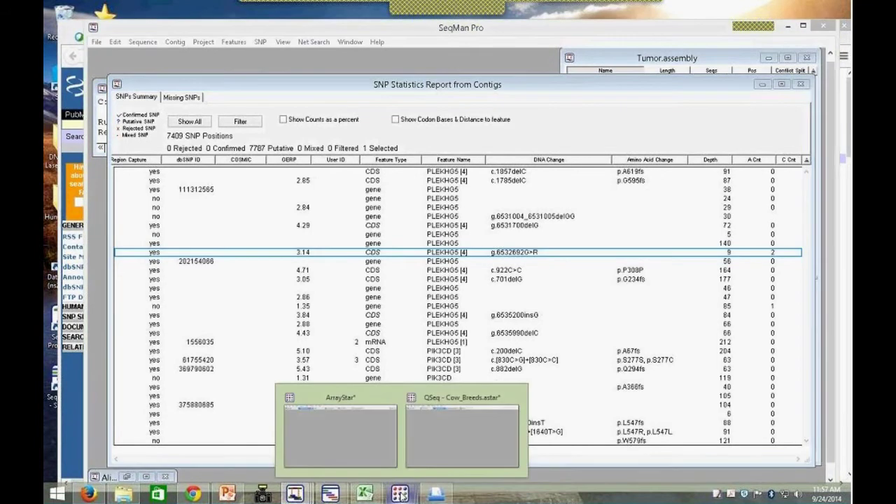
pyautogui.click(338, 436)
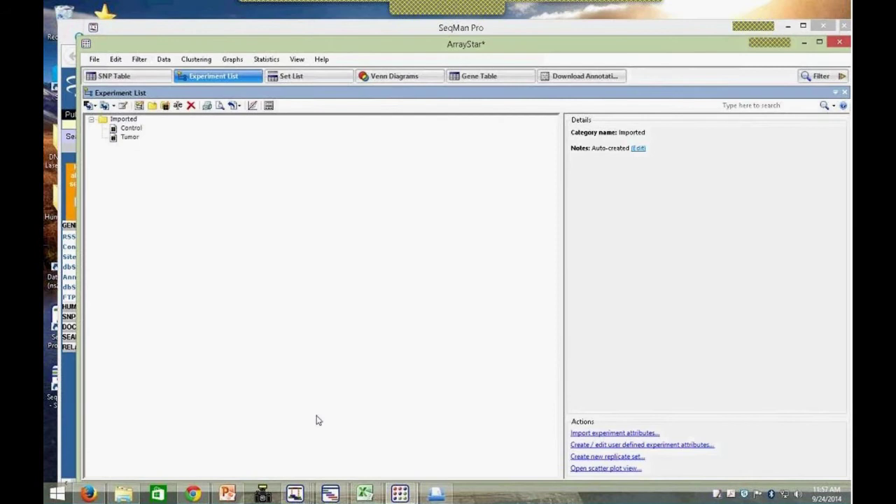
pyautogui.click(94, 60)
pyautogui.moveTo(150, 140)
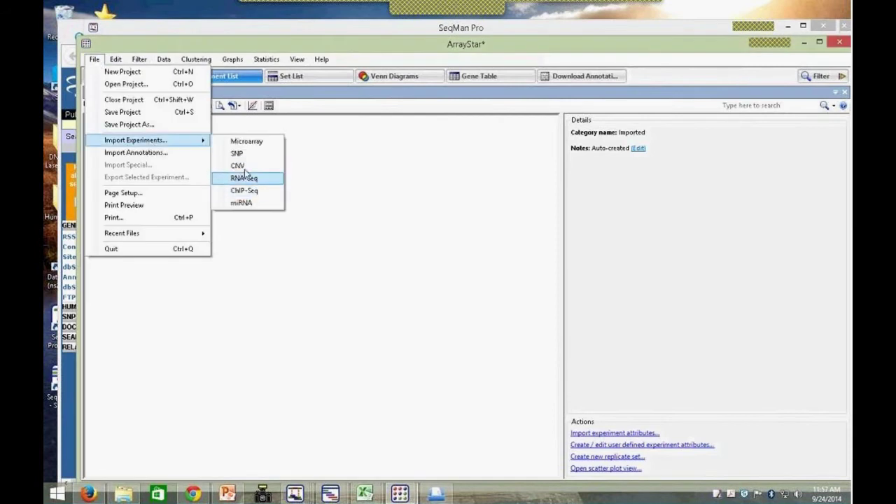
pyautogui.click(238, 153)
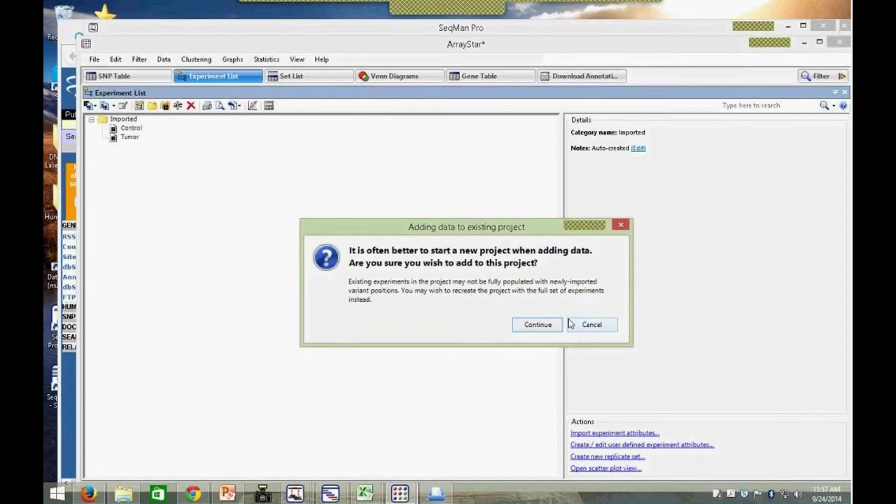
pyautogui.click(539, 326)
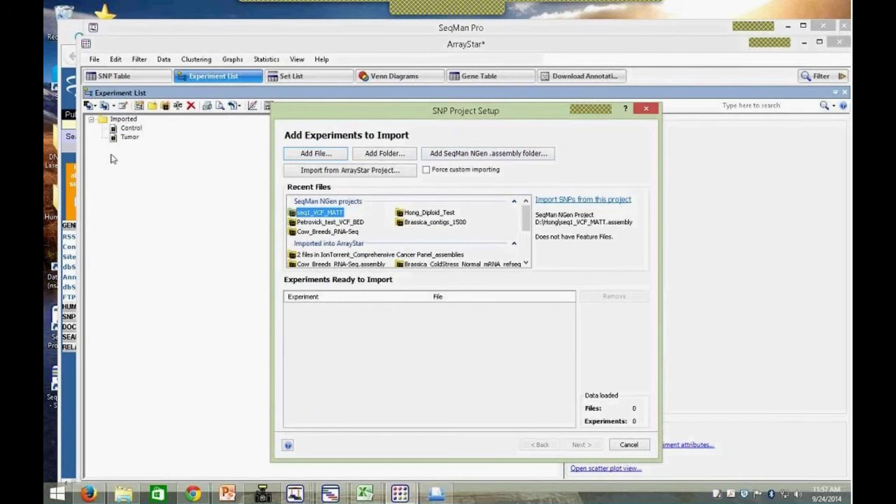
pyautogui.click(628, 445)
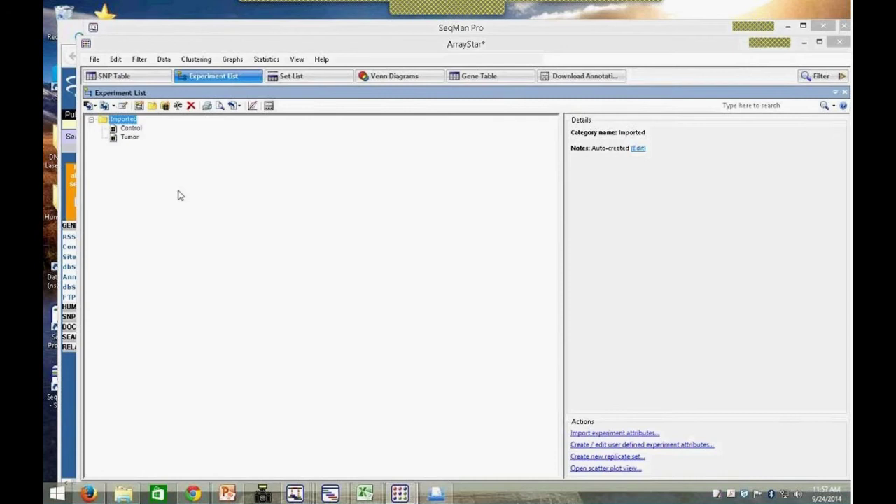
# Step: Examine the SNP table, comparing the called sequences of the Control and Tumor experiments across the listed genes
pyautogui.click(143, 81)
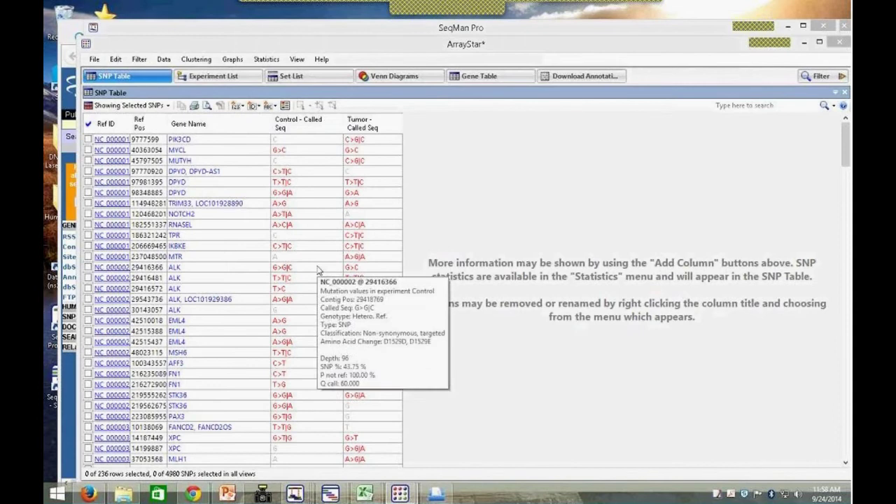
pyautogui.scroll(-20, 828, 316)
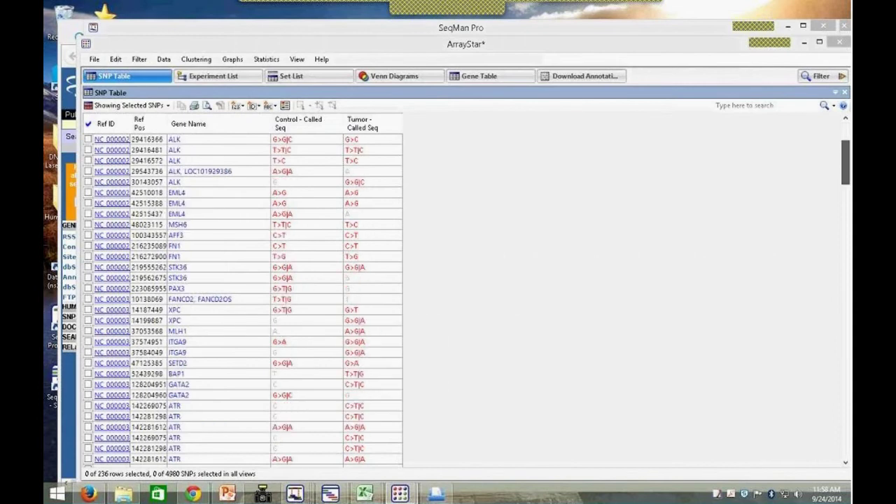
pyautogui.scroll(20, 822, 292)
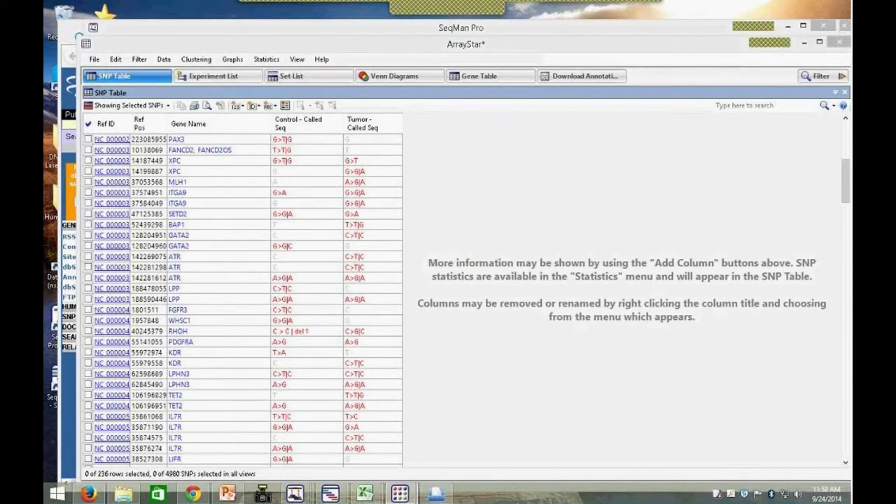
# Step: Open the SNP filter and review its SNP searching criteria, including type, translation class, targeted regions and dbSNP presence
pyautogui.click(821, 77)
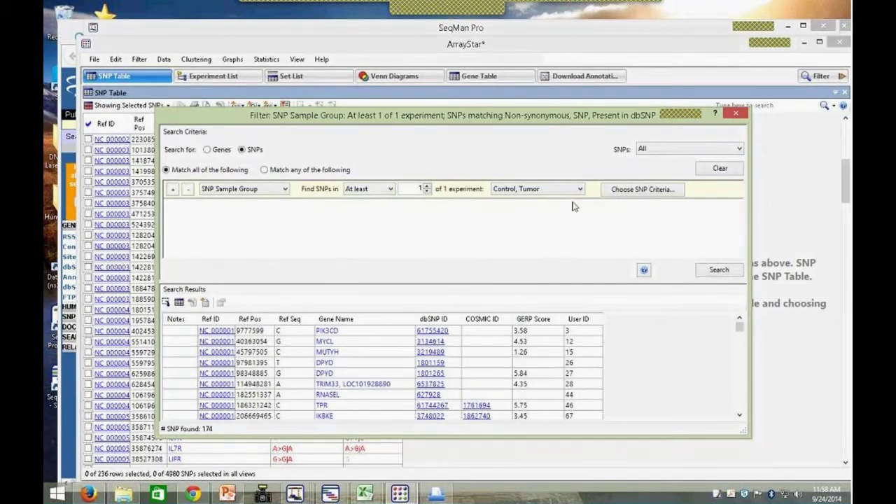
pyautogui.click(633, 197)
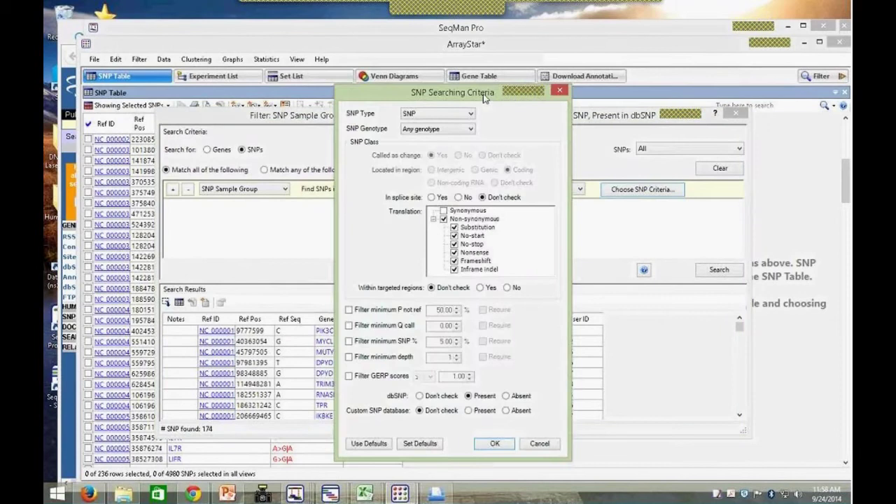
pyautogui.moveTo(485, 98); pyautogui.dragTo(613, 148)
pyautogui.click(690, 143)
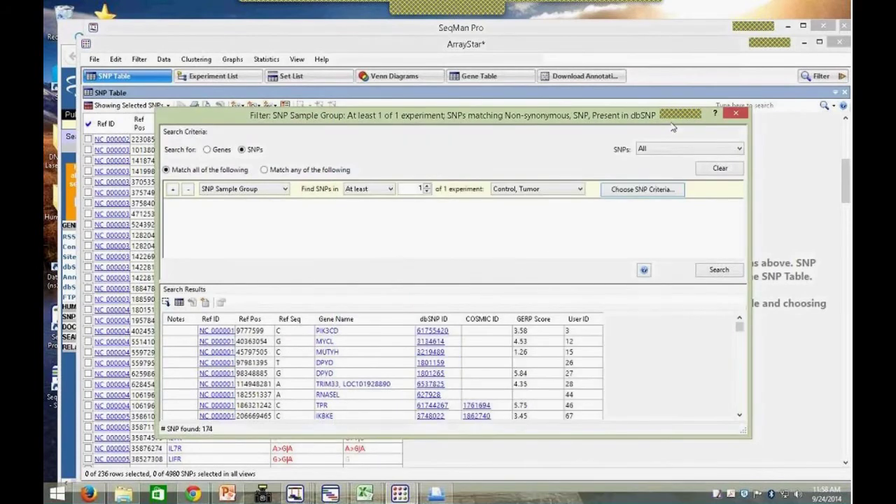
pyautogui.click(631, 191)
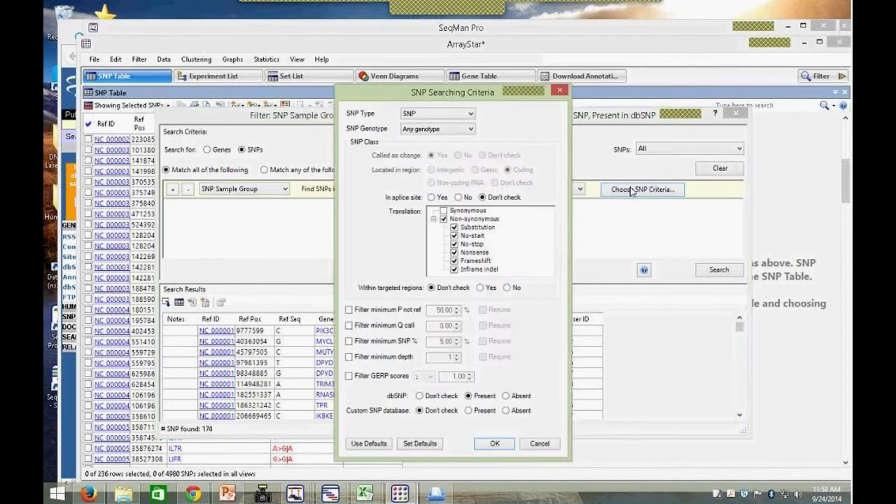
pyautogui.click(492, 444)
# Step: Restrict the SNP filter to the Control experiment and search for matching SNPs
pyautogui.click(580, 189)
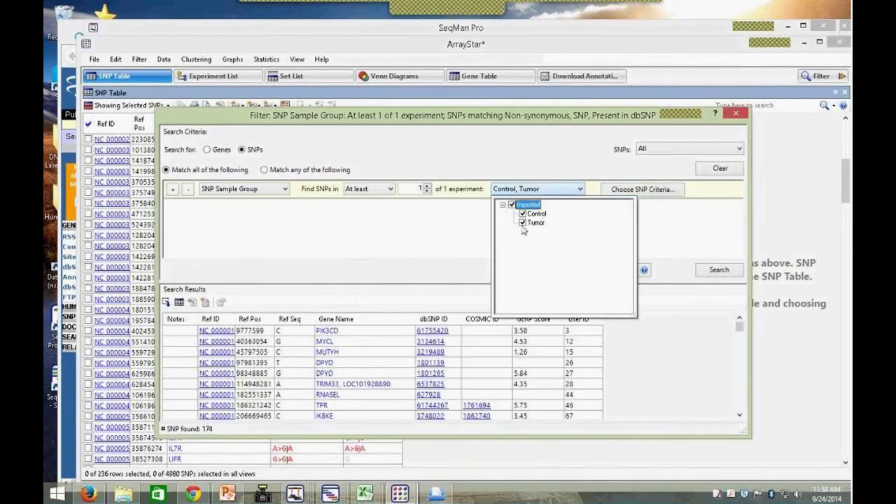
pyautogui.click(523, 223)
pyautogui.click(671, 223)
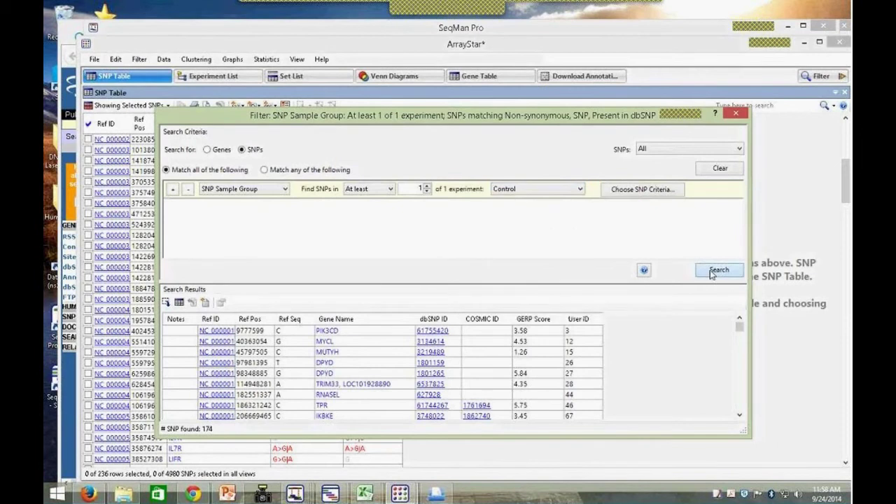
pyautogui.click(712, 272)
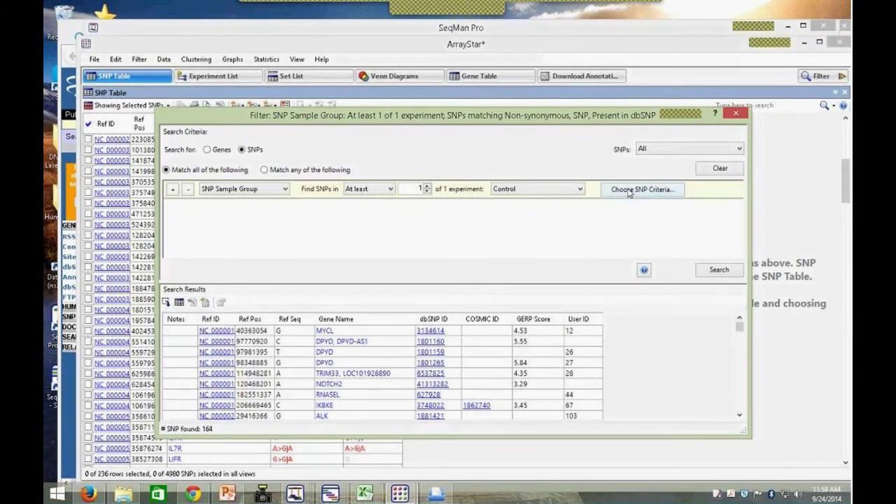
# Step: Review the saved Tumor_SNPs set, the Venn diagrams and the gene table
pyautogui.click(297, 82)
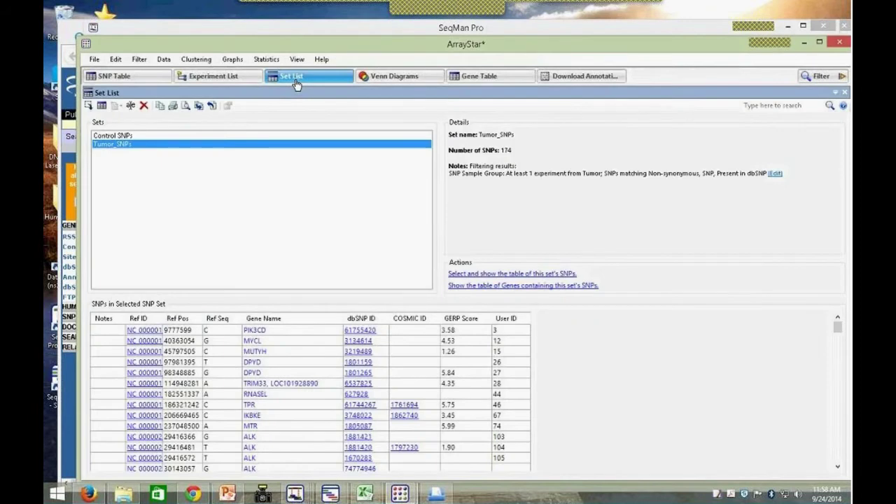
pyautogui.click(297, 83)
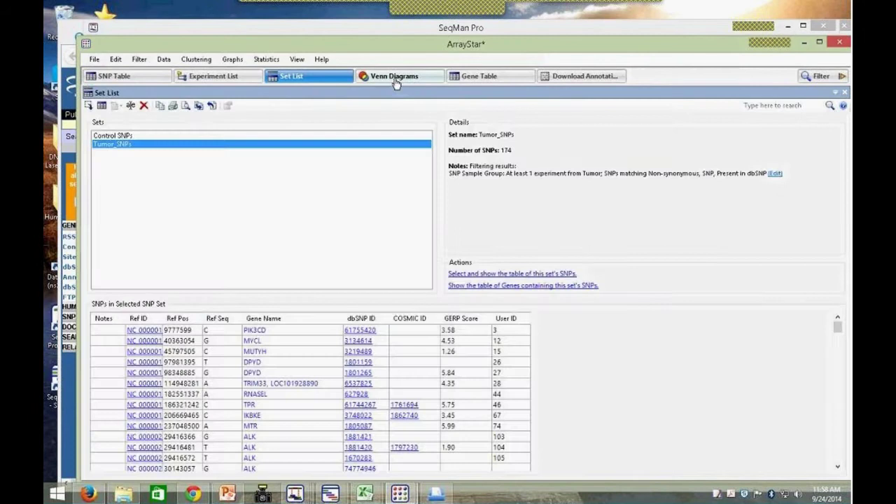
pyautogui.click(396, 82)
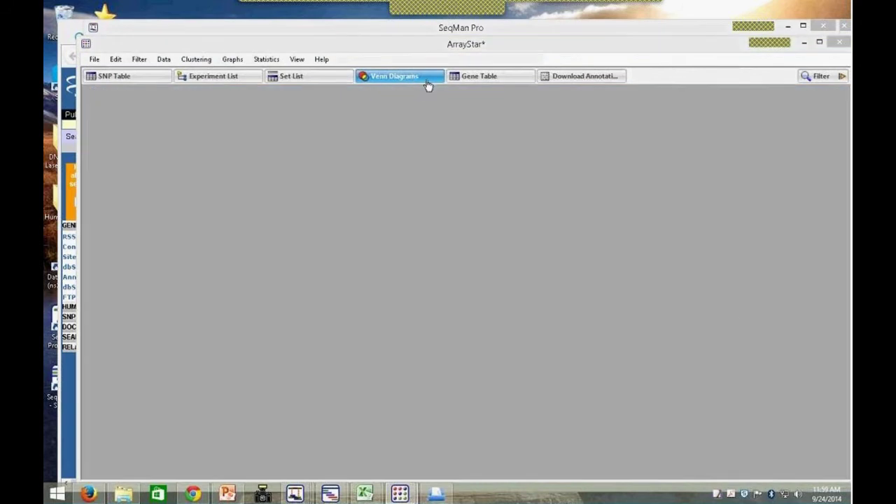
pyautogui.click(473, 78)
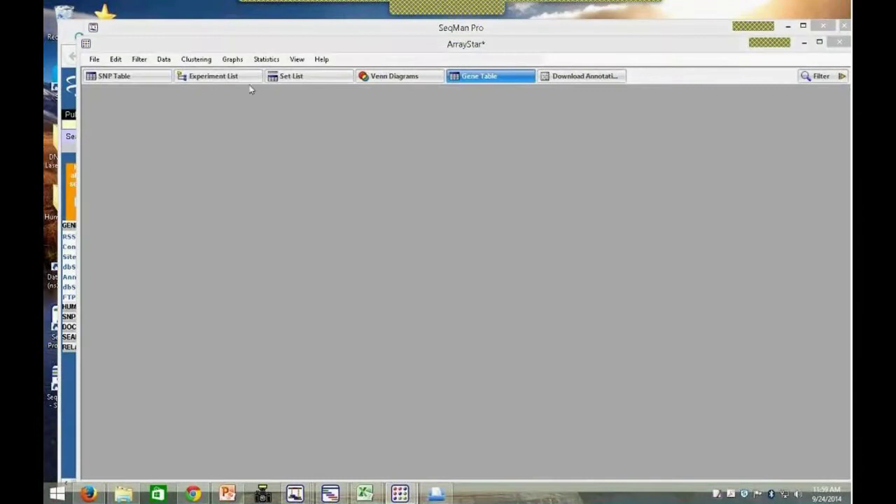
# Step: Show the downloadable GO annotations and select the Homo sapiens entry
pyautogui.click(167, 61)
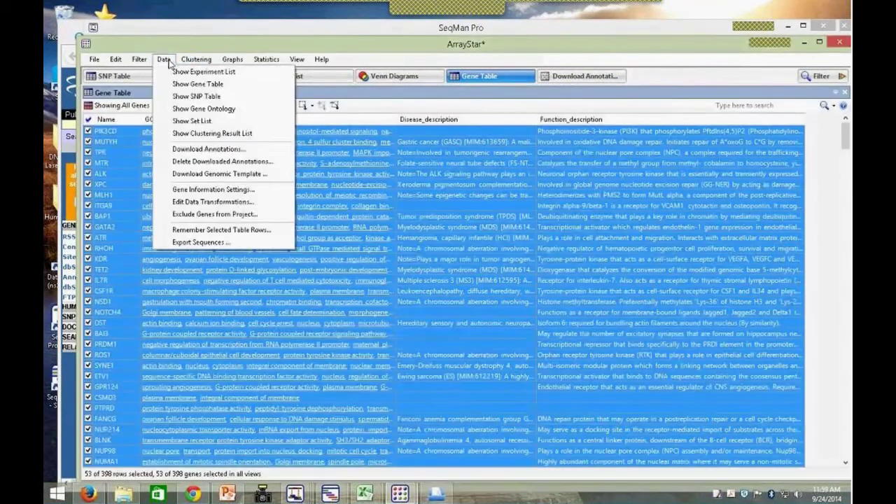
pyautogui.click(207, 150)
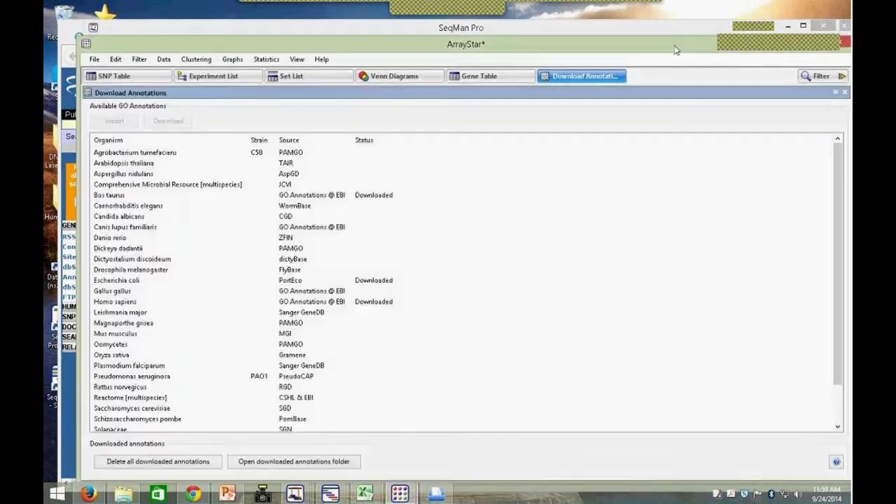
pyautogui.moveTo(694, 43); pyautogui.dragTo(694, 91)
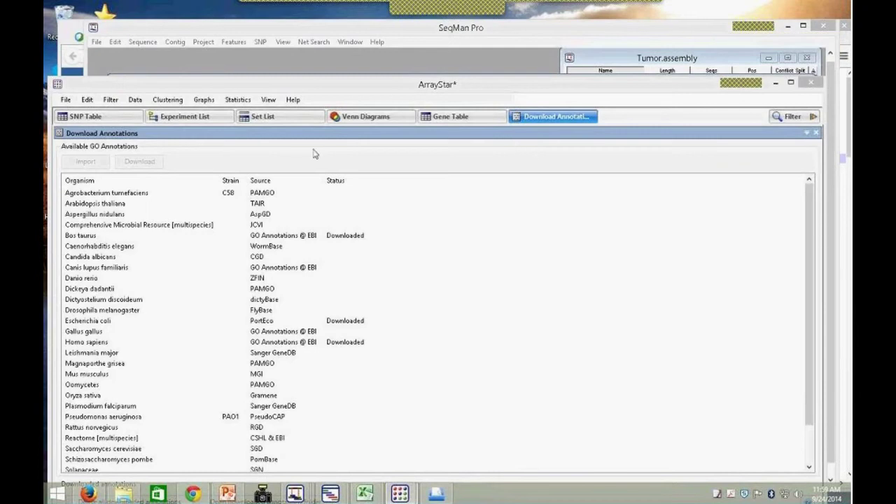
pyautogui.moveTo(380, 87); pyautogui.dragTo(393, 55)
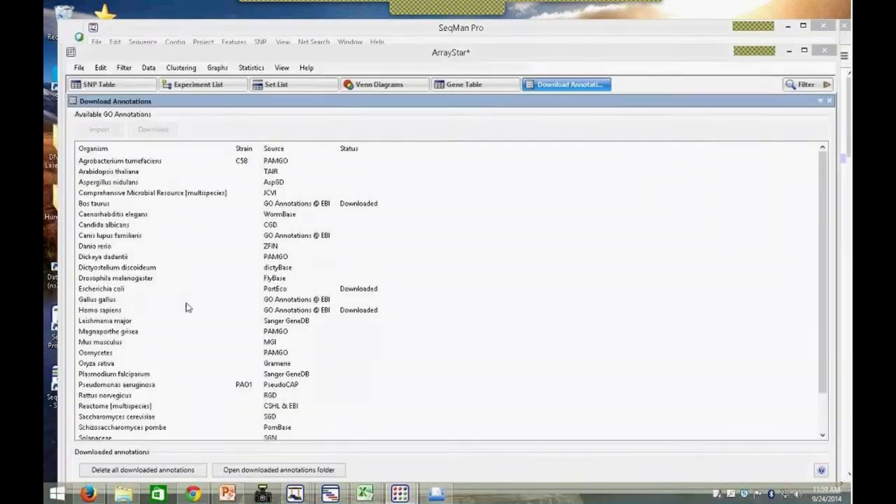
pyautogui.click(339, 314)
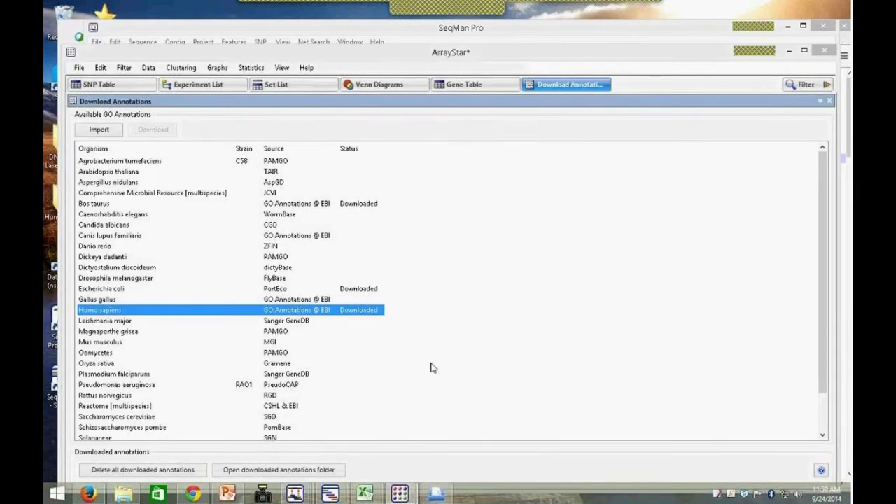
# Step: Select the dbNSFP2.4_gene file for annotation import, cancel the import, and show the gene table
pyautogui.click(80, 68)
pyautogui.moveTo(115, 150)
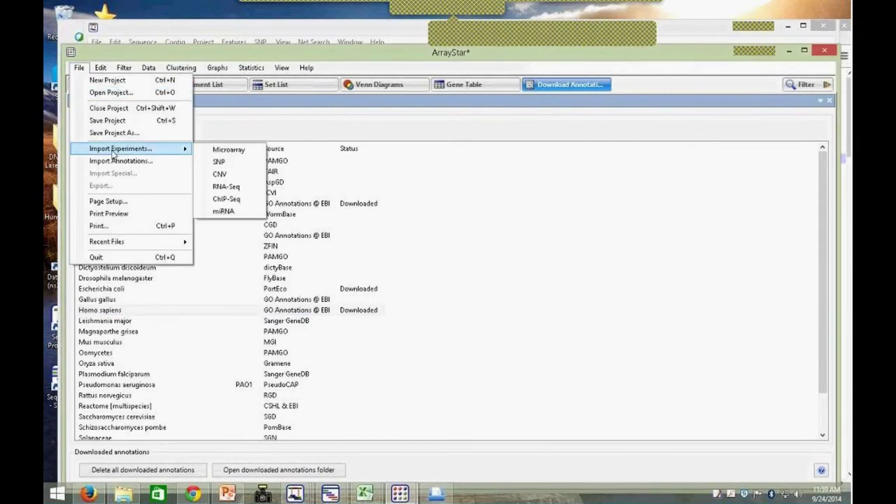
pyautogui.click(115, 161)
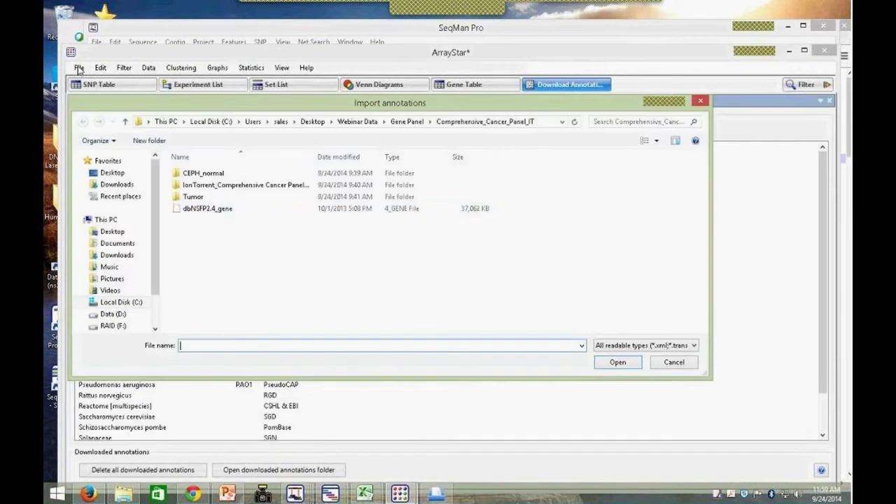
pyautogui.click(215, 213)
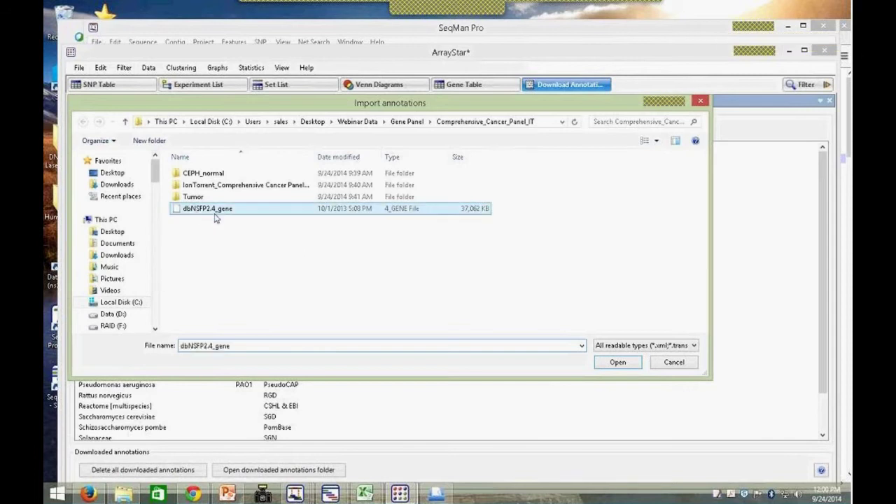
pyautogui.click(675, 364)
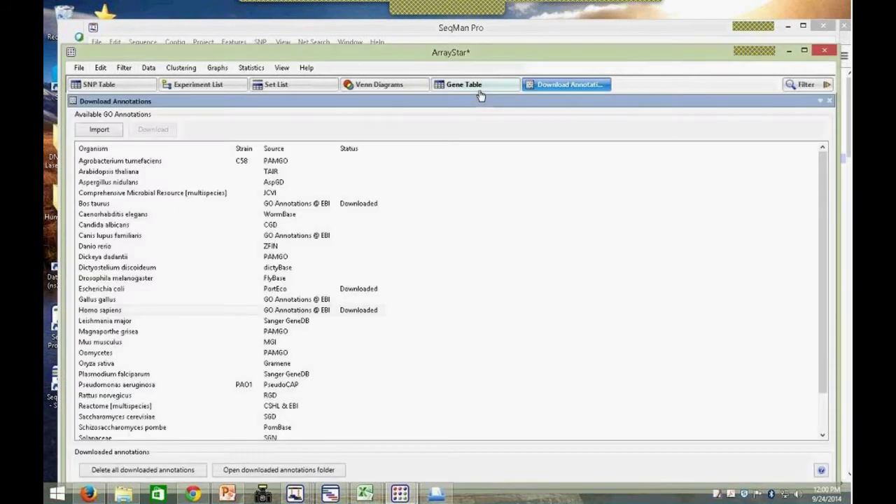
pyautogui.click(480, 90)
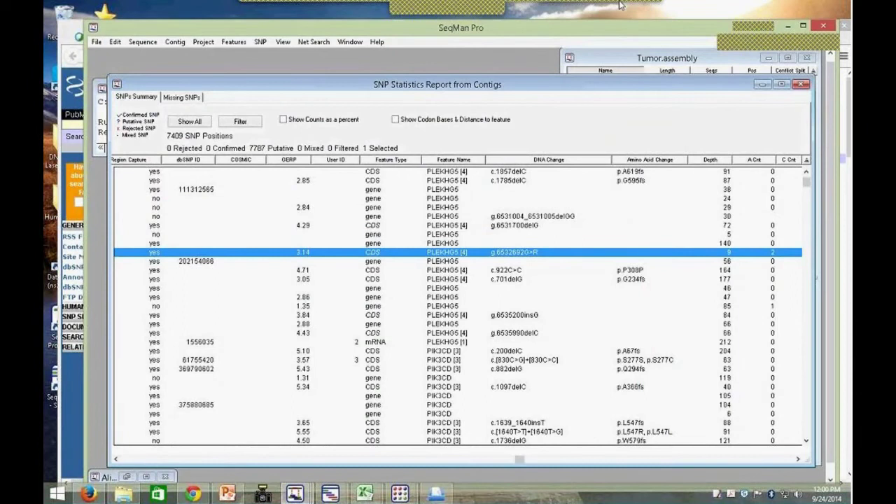
# Step: Switch to the PowerPoint presentation and start the slide show from slide 27, RNA-Seq
pyautogui.click(785, 25)
pyautogui.click(230, 494)
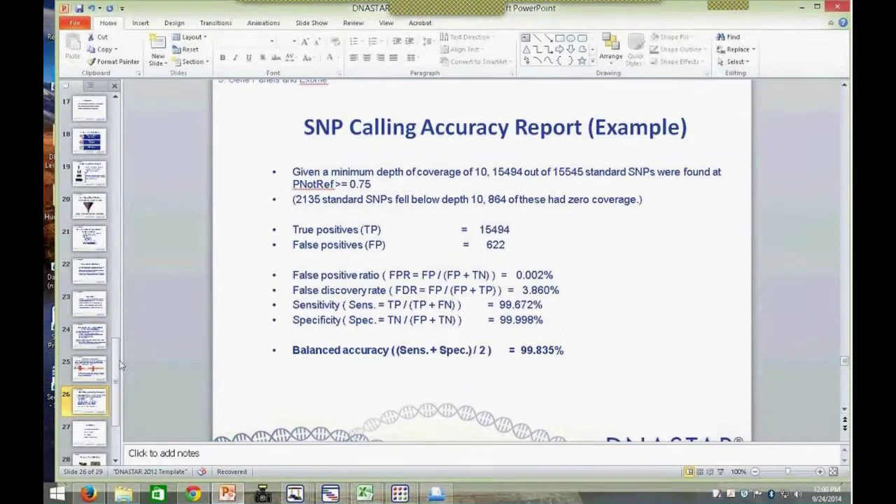
pyautogui.scroll(-2, 102, 408)
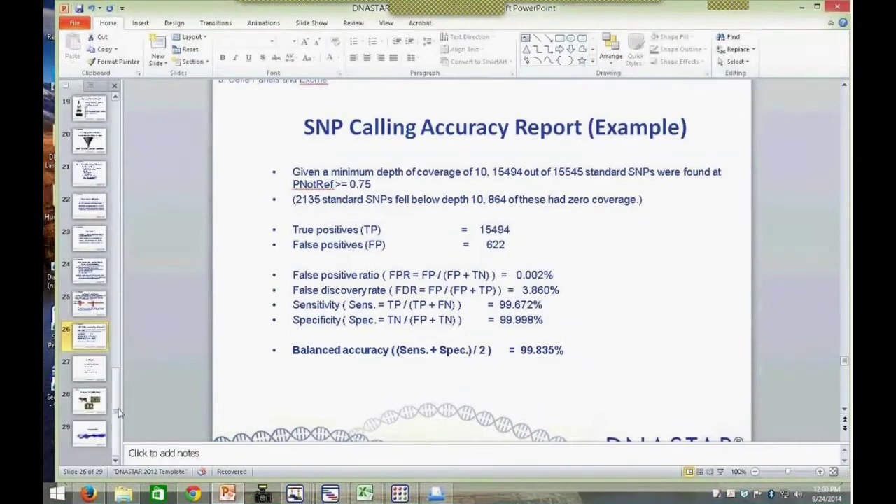
pyautogui.click(92, 370)
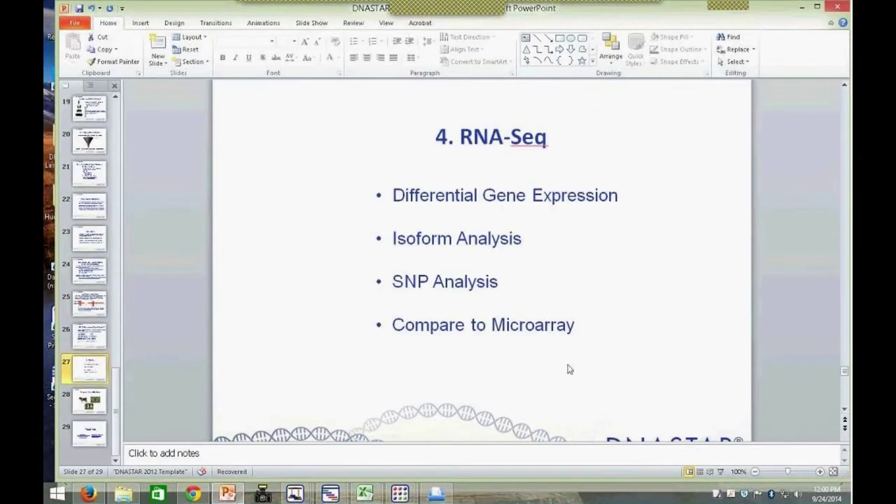
pyautogui.click(720, 472)
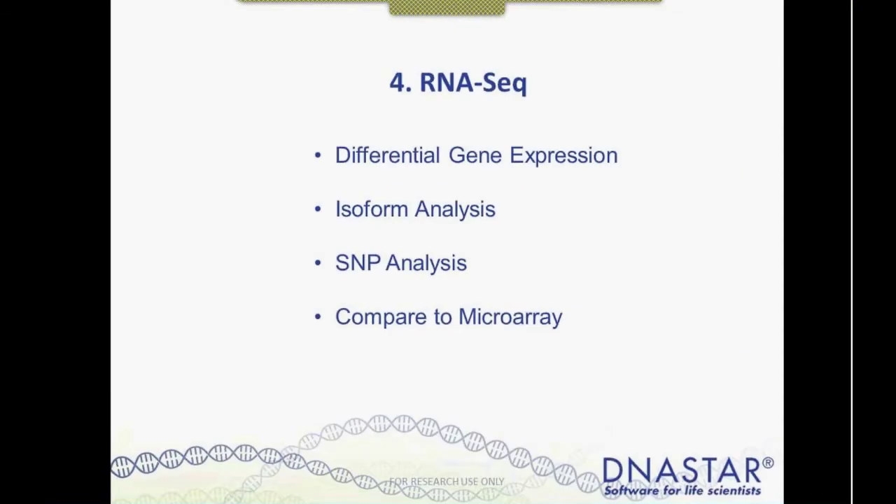